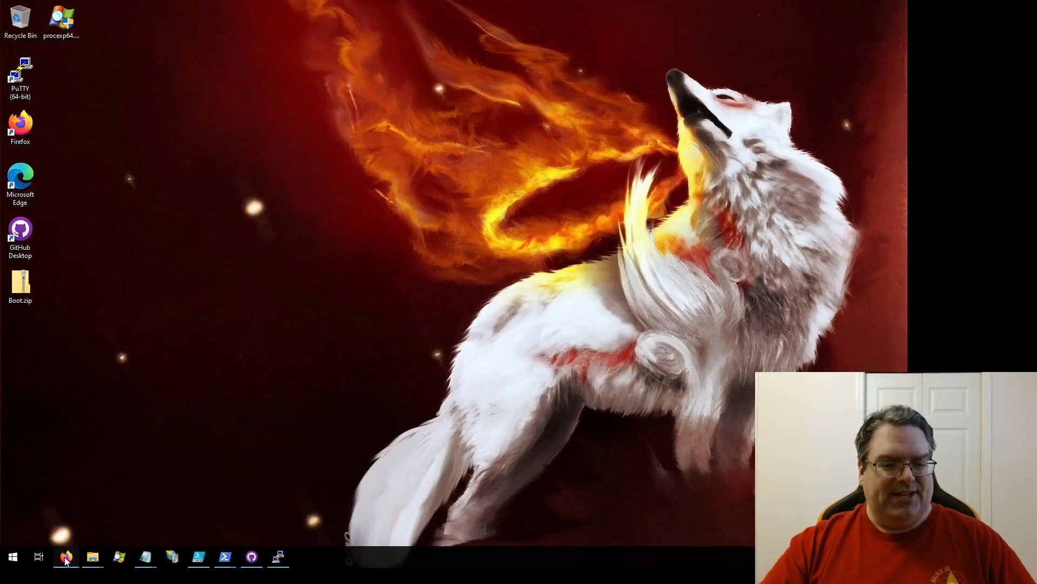
Switch to Firefox and examine the Office Deployment Tool download page, including its details and install instructions
{"action": "mouse_move", "coordinate": [66, 557]}
{"action": "left_click", "coordinate": [292, 508]}
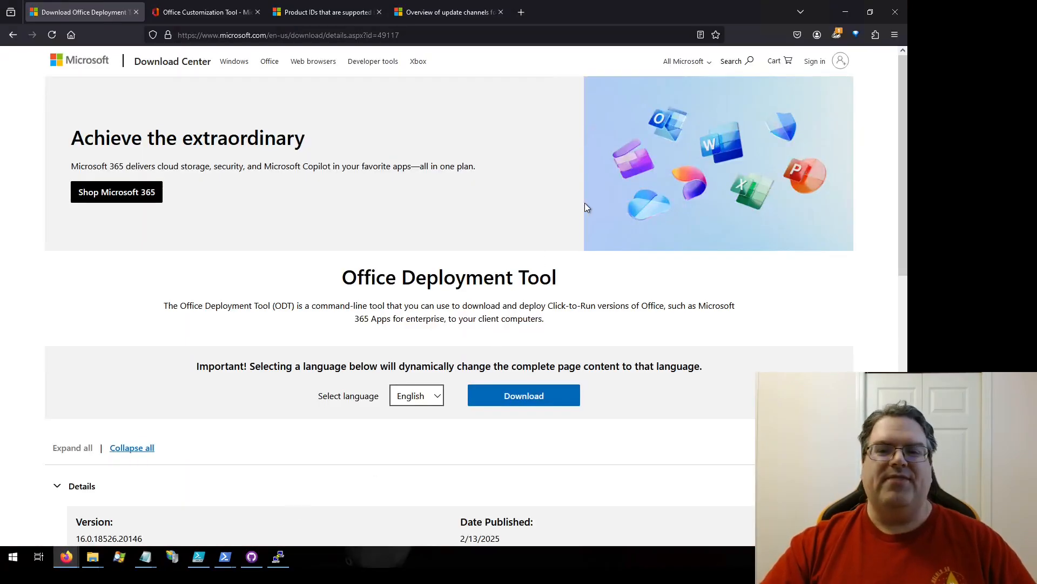
{"action": "scroll", "coordinate": [799, 300], "scroll_direction": "down", "scroll_amount": 2}
{"action": "scroll", "coordinate": [799, 300], "scroll_direction": "up", "scroll_amount": 2}
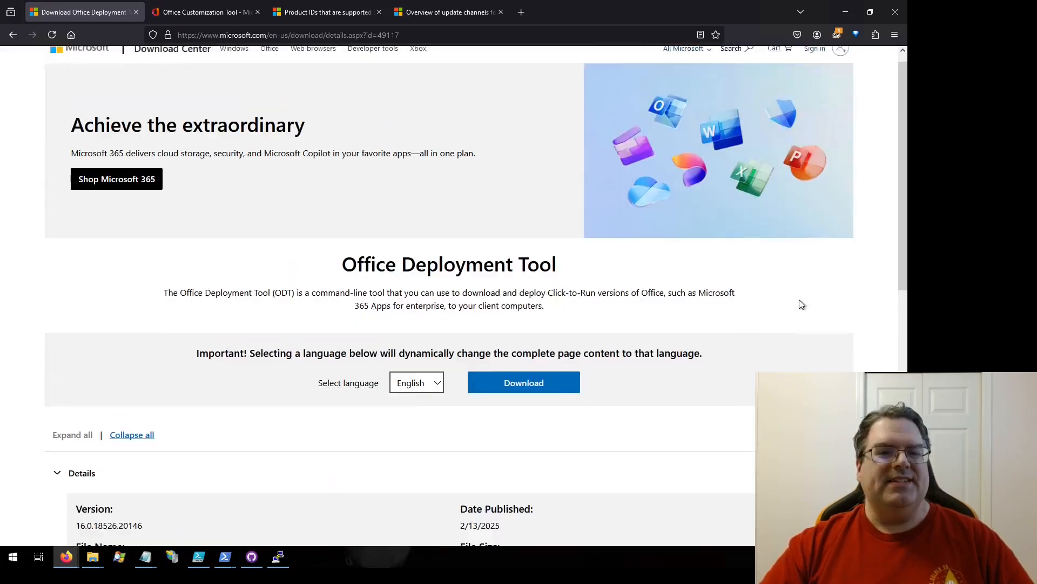
{"action": "scroll", "coordinate": [606, 246], "scroll_direction": "down", "scroll_amount": 3}
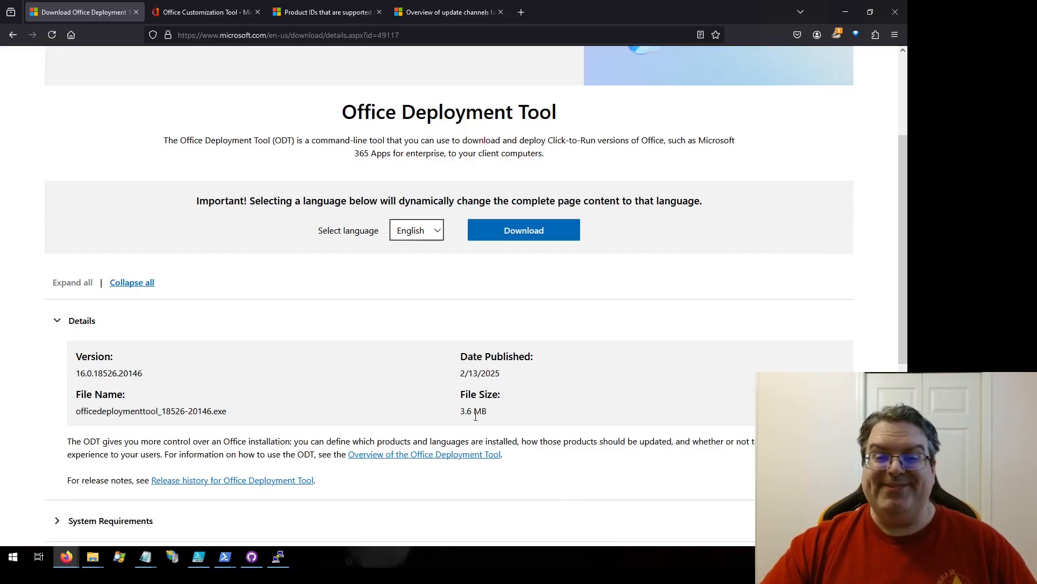
{"action": "scroll", "coordinate": [533, 388], "scroll_direction": "down", "scroll_amount": 3}
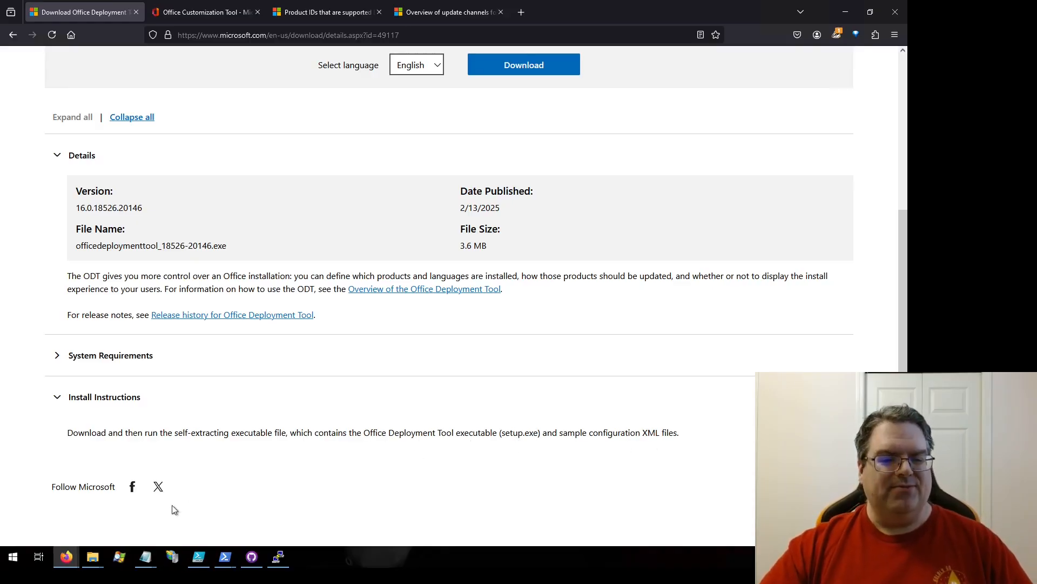
Switch to the File Explorer folder "Microsoft 365 Apps for enterprise or business" and examine its Teams folder, setup files and XML configuration files
{"action": "mouse_move", "coordinate": [93, 557]}
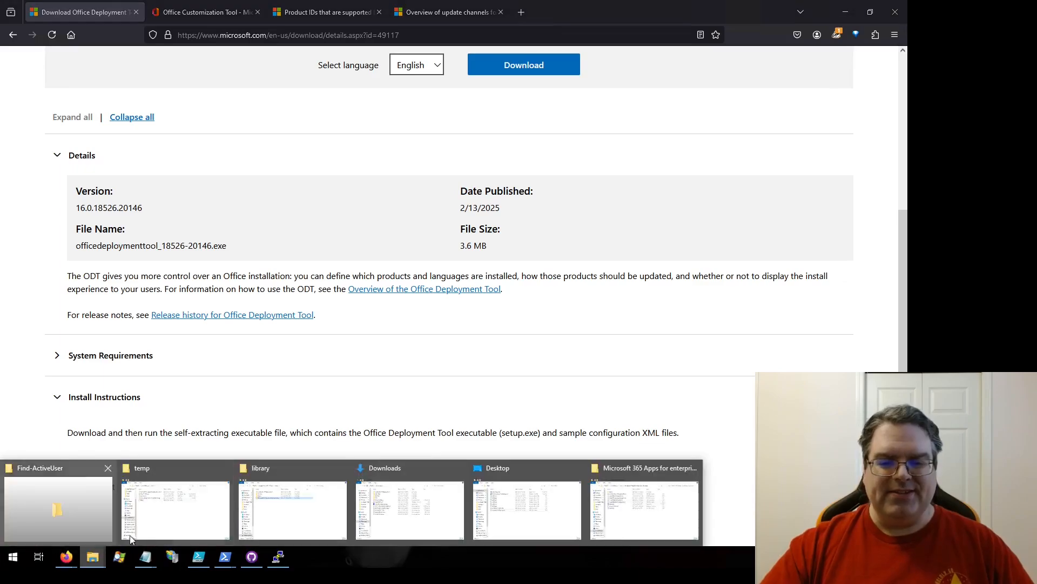
{"action": "left_click", "coordinate": [677, 501]}
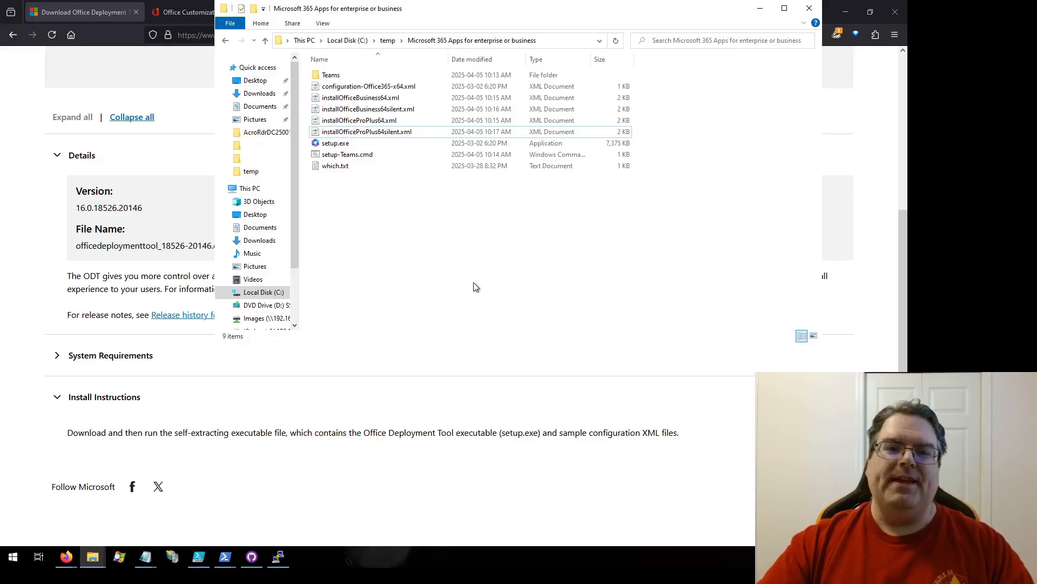
{"action": "left_click", "coordinate": [336, 76]}
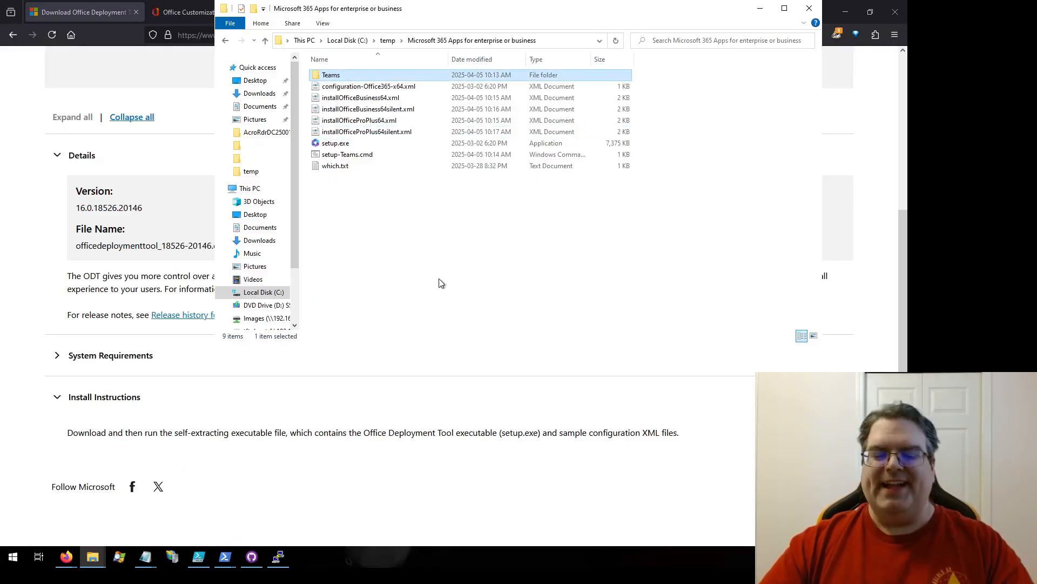
{"action": "left_click_drag", "start_coordinate": [367, 188], "coordinate": [324, 162]}
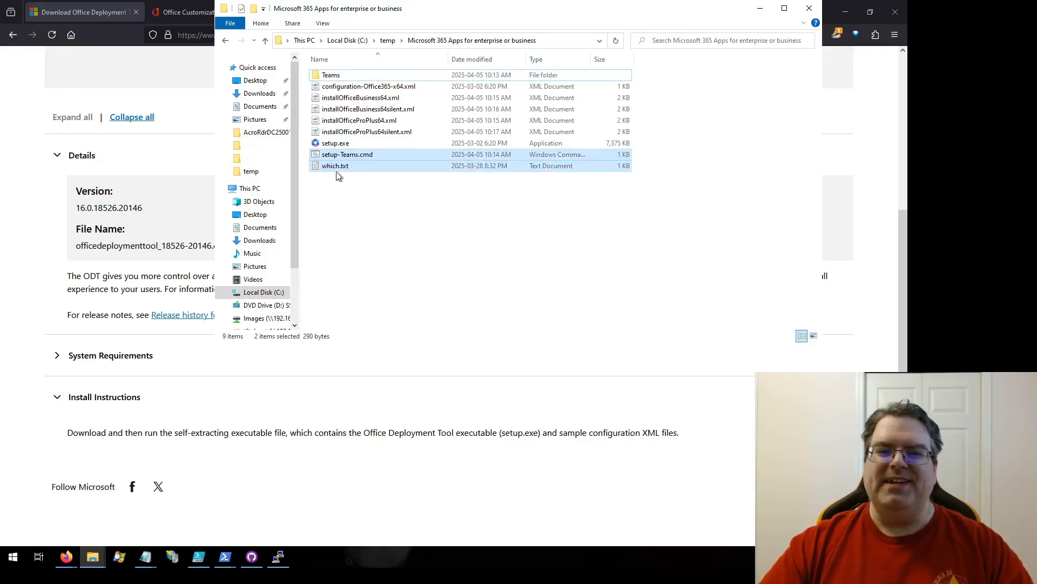
{"action": "left_click", "coordinate": [395, 210]}
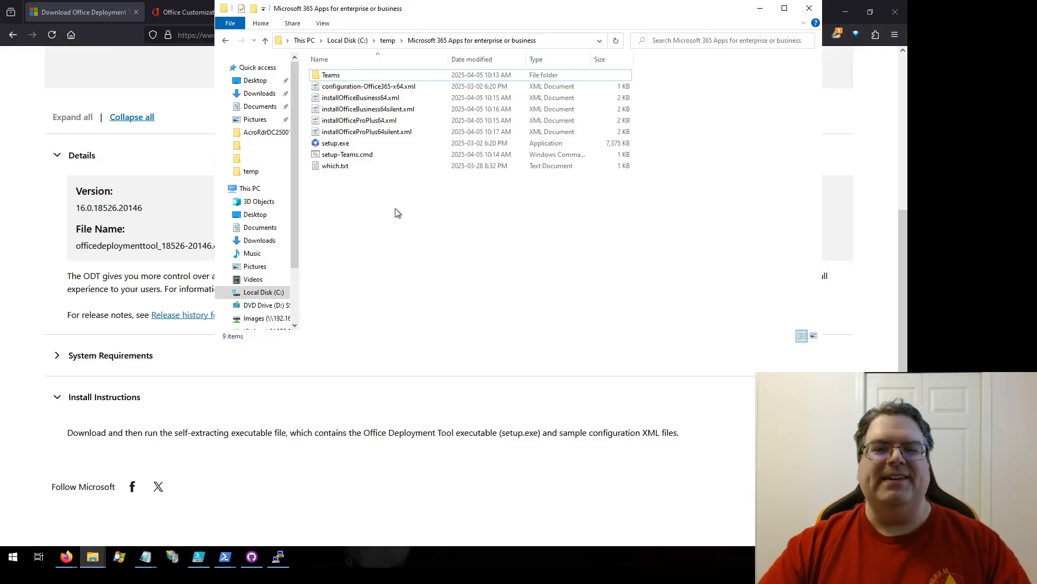
{"action": "left_click", "coordinate": [394, 99]}
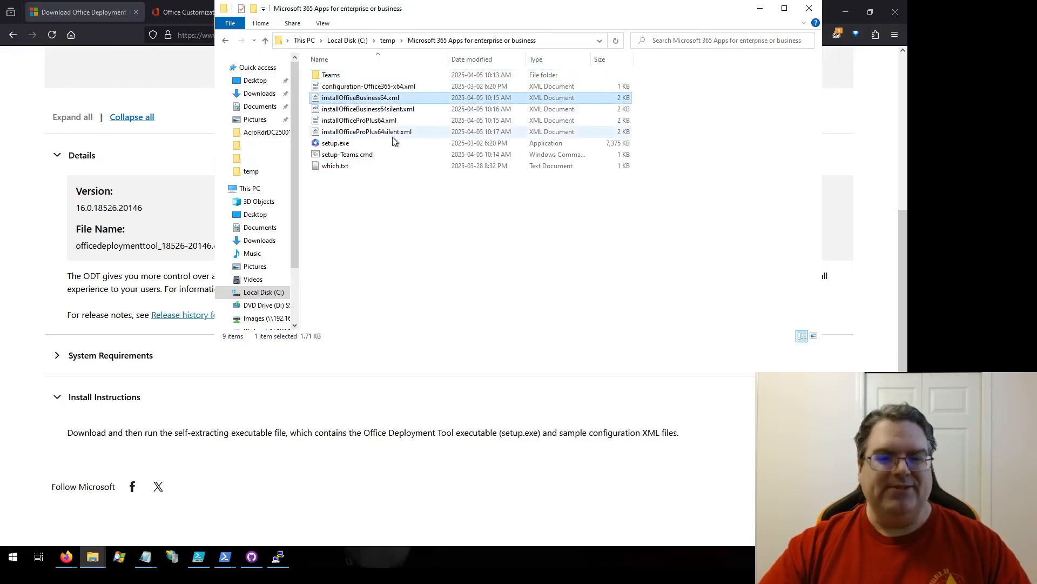
{"action": "left_click", "coordinate": [389, 132], "text": "shift"}
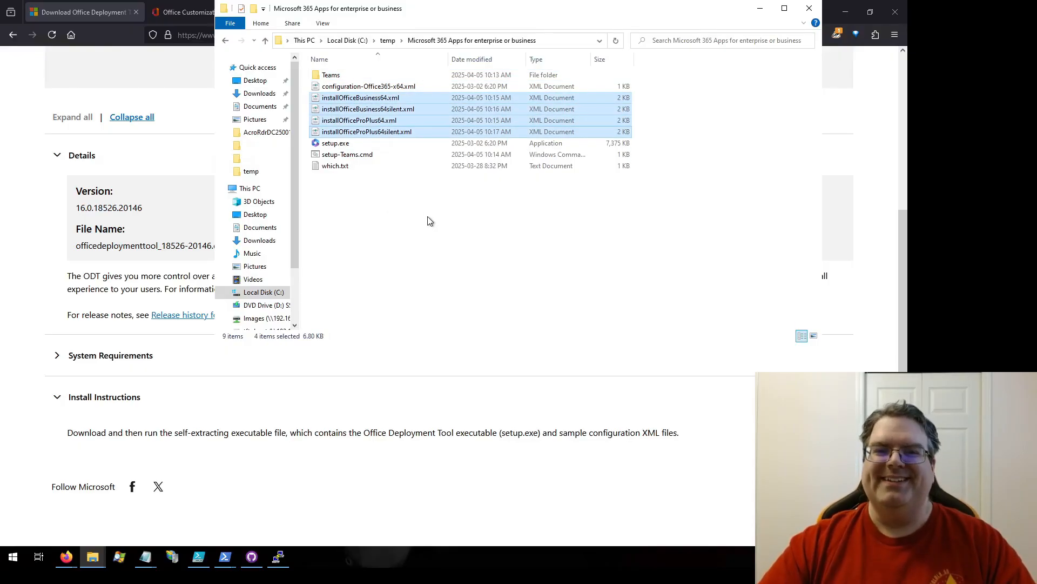
{"action": "left_click", "coordinate": [430, 220]}
{"action": "left_click", "coordinate": [392, 87]}
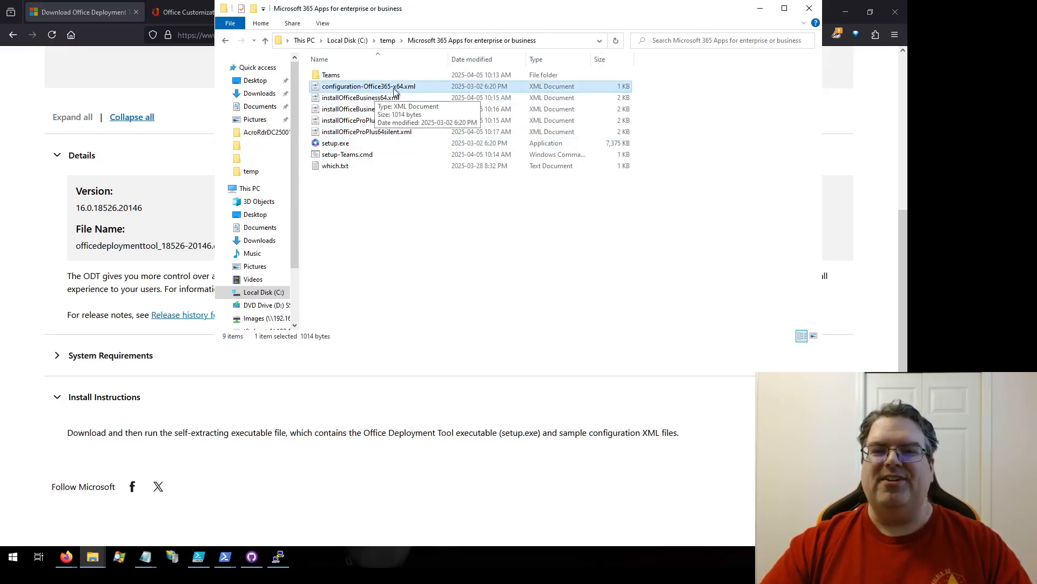
{"action": "left_click", "coordinate": [435, 217]}
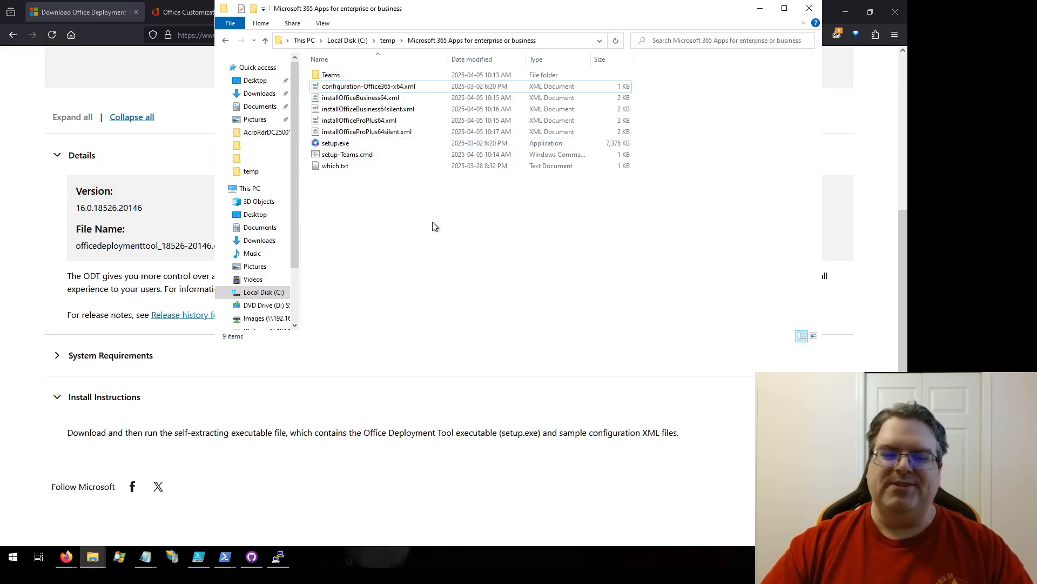
Switch to Notepad showing installOfficeBusiness64.xml, locate that file in its folder, and review the configuration text
{"action": "left_click", "coordinate": [145, 556]}
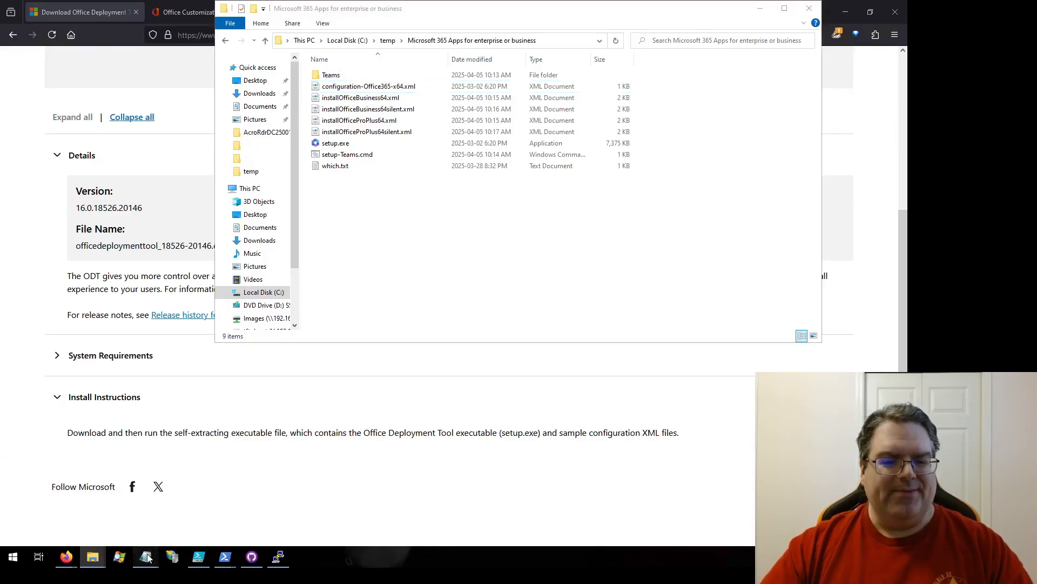
{"action": "left_click", "coordinate": [213, 499]}
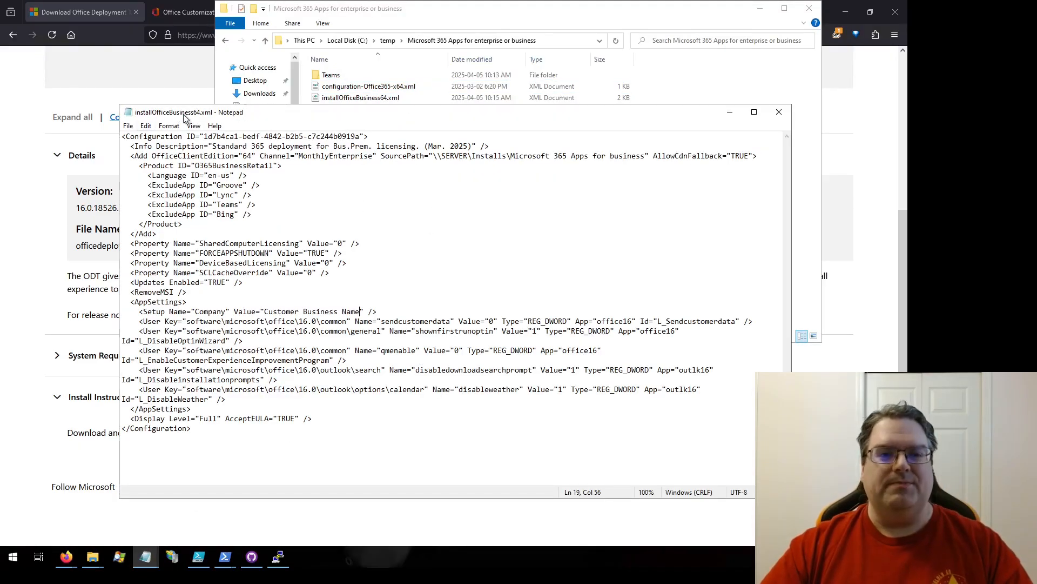
{"action": "left_click", "coordinate": [373, 99]}
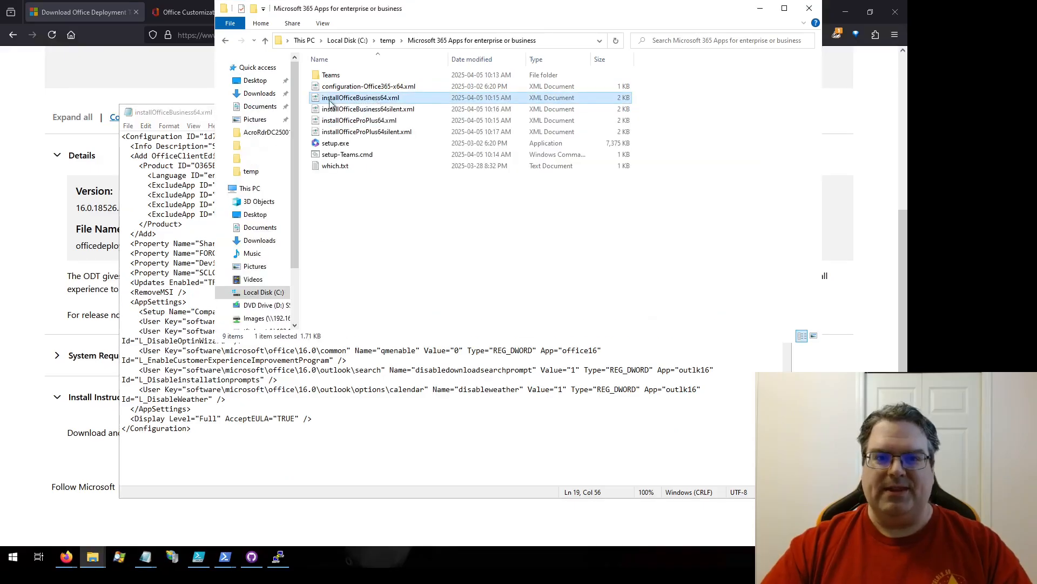
{"action": "left_click", "coordinate": [192, 114]}
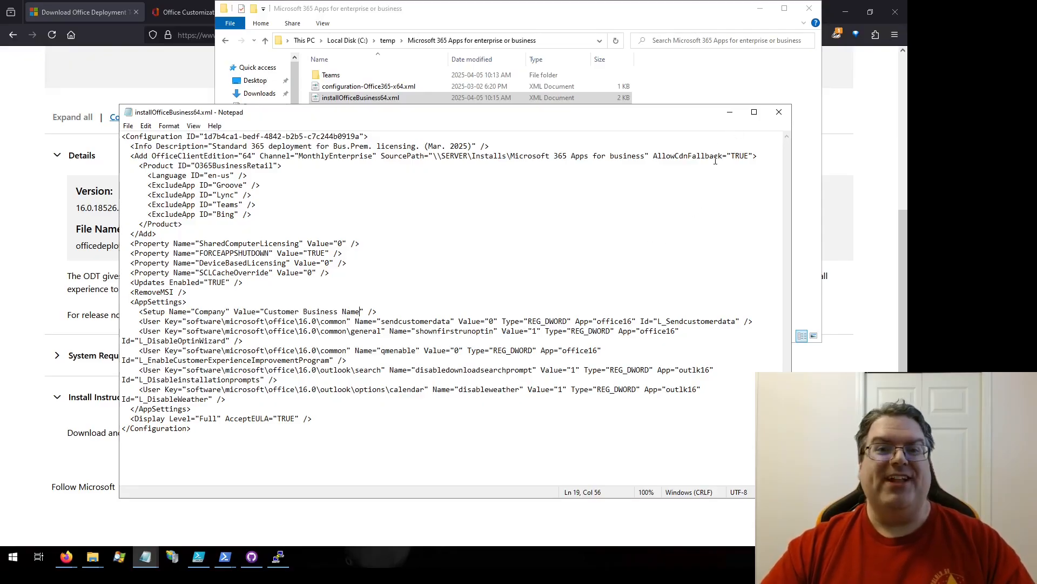
Minimize the Notepad and folder windows and return to the beginning of the Office Deployment Tool download page
{"action": "left_click", "coordinate": [729, 112]}
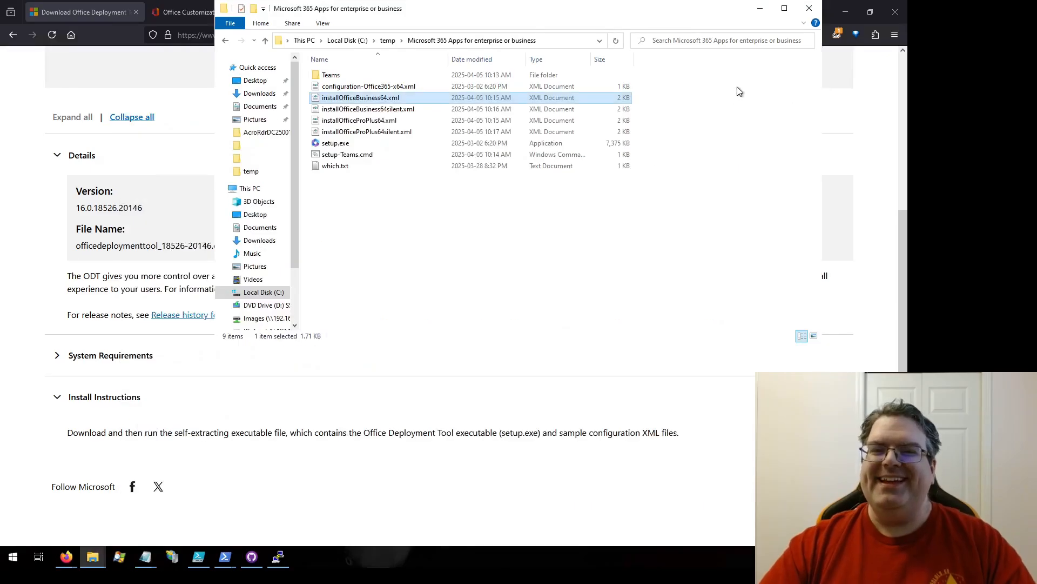
{"action": "left_click", "coordinate": [759, 8]}
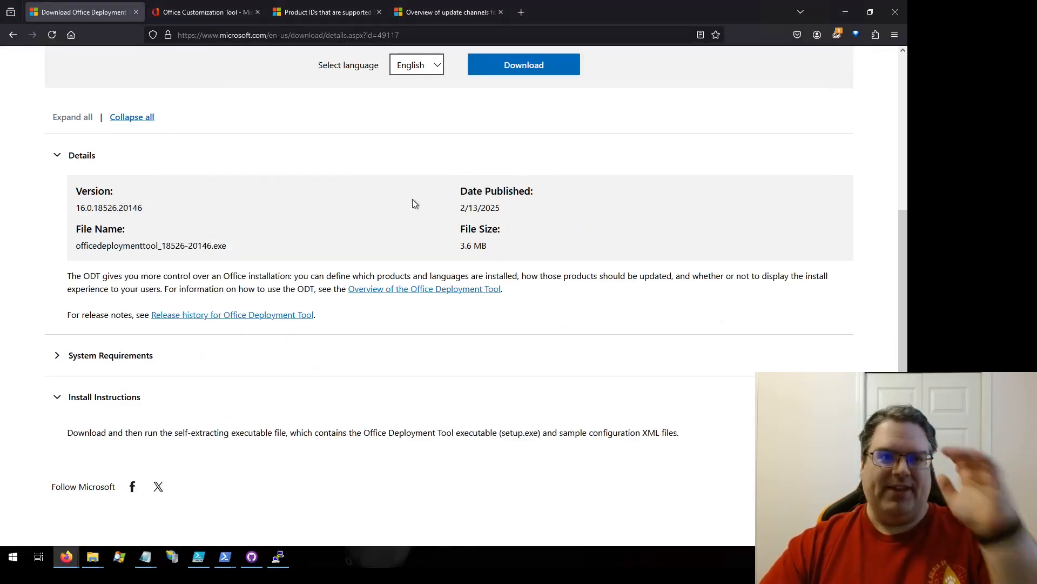
{"action": "scroll", "coordinate": [401, 207], "scroll_direction": "up", "scroll_amount": 4}
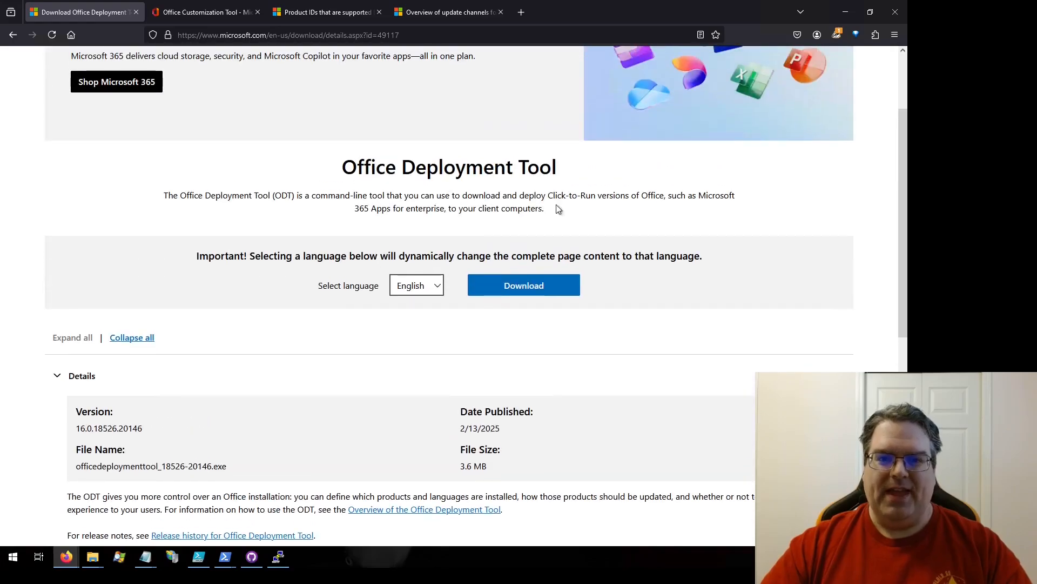
{"action": "scroll", "coordinate": [611, 223], "scroll_direction": "up", "scroll_amount": 2}
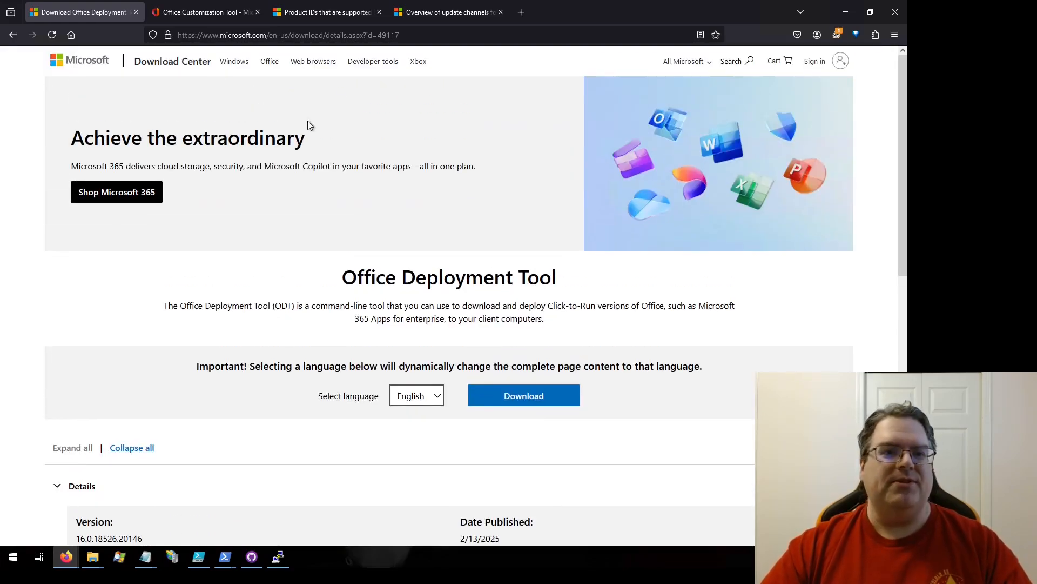
Open the Office Customization Tool page and expand Products and releases to view the architecture and product settings
{"action": "left_click", "coordinate": [209, 12]}
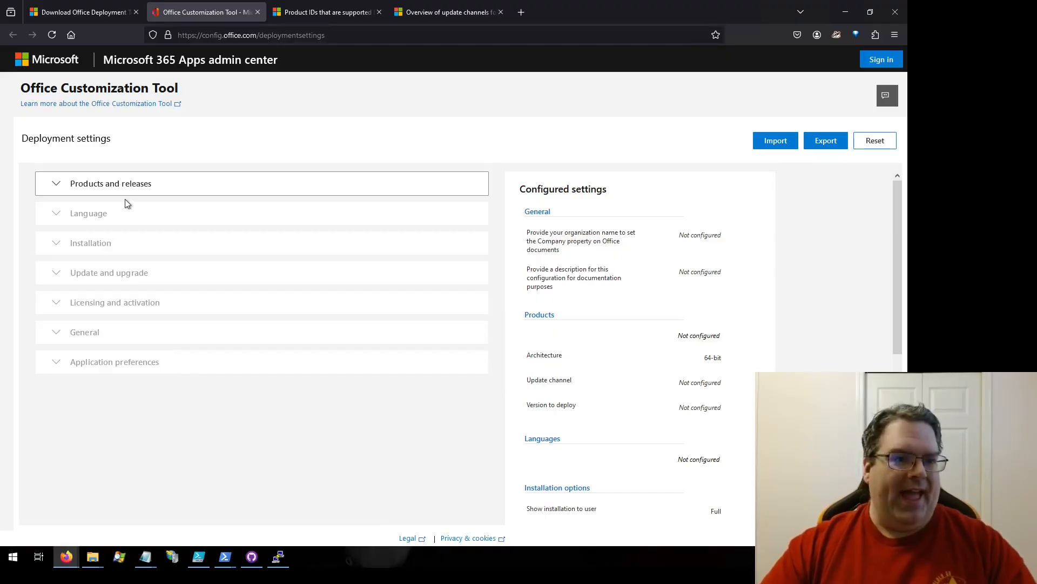
{"action": "left_click", "coordinate": [59, 185]}
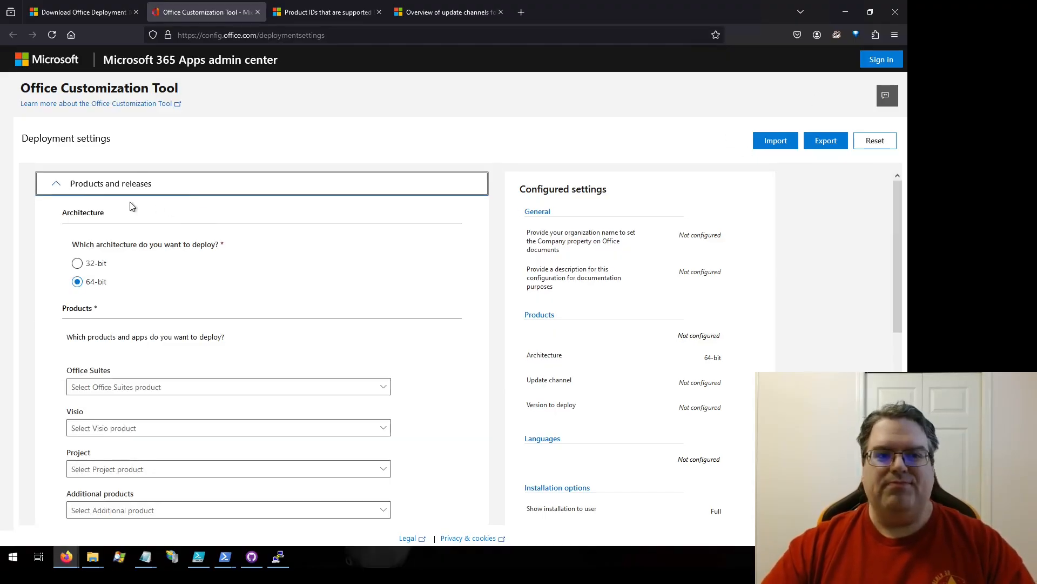
{"action": "scroll", "coordinate": [148, 179], "scroll_direction": "down", "scroll_amount": 3}
{"action": "scroll", "coordinate": [177, 234], "scroll_direction": "up", "scroll_amount": 3}
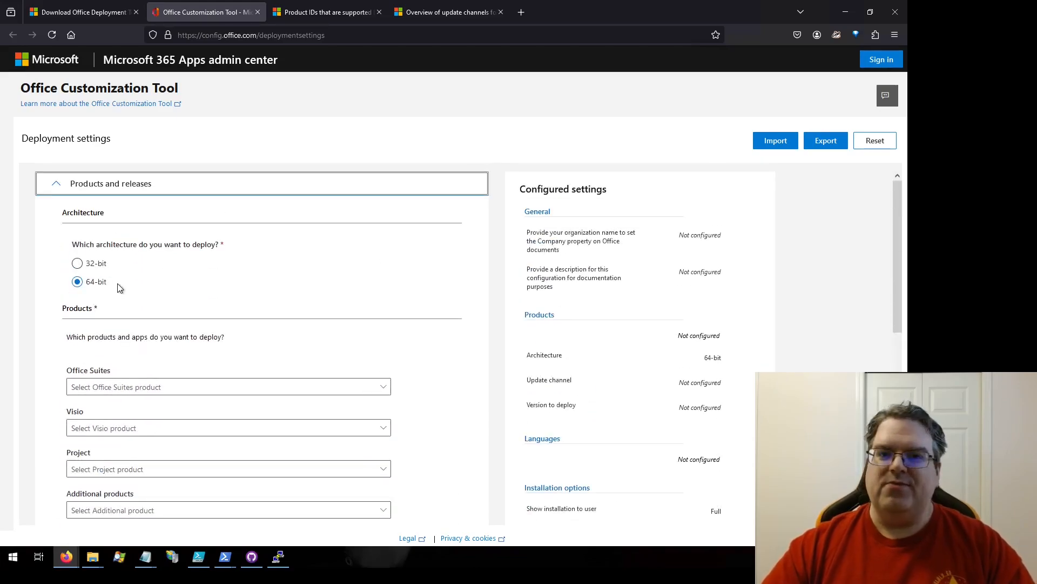
{"action": "scroll", "coordinate": [160, 275], "scroll_direction": "down", "scroll_amount": 2}
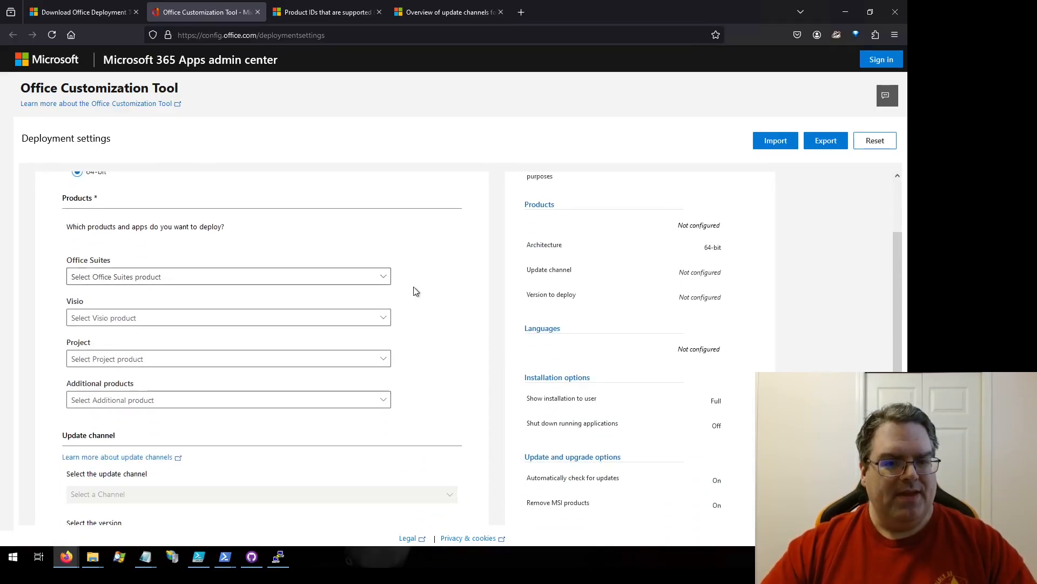
Look through the available Office Suites products without choosing one
{"action": "left_click", "coordinate": [386, 279]}
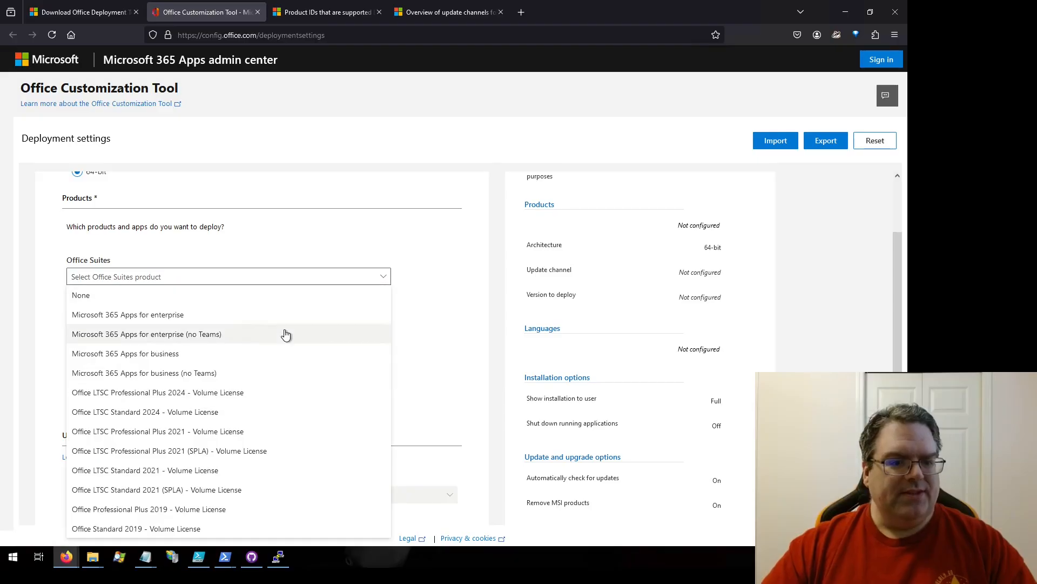
{"action": "left_click", "coordinate": [438, 301]}
{"action": "scroll", "coordinate": [439, 301], "scroll_direction": "down", "scroll_amount": 1}
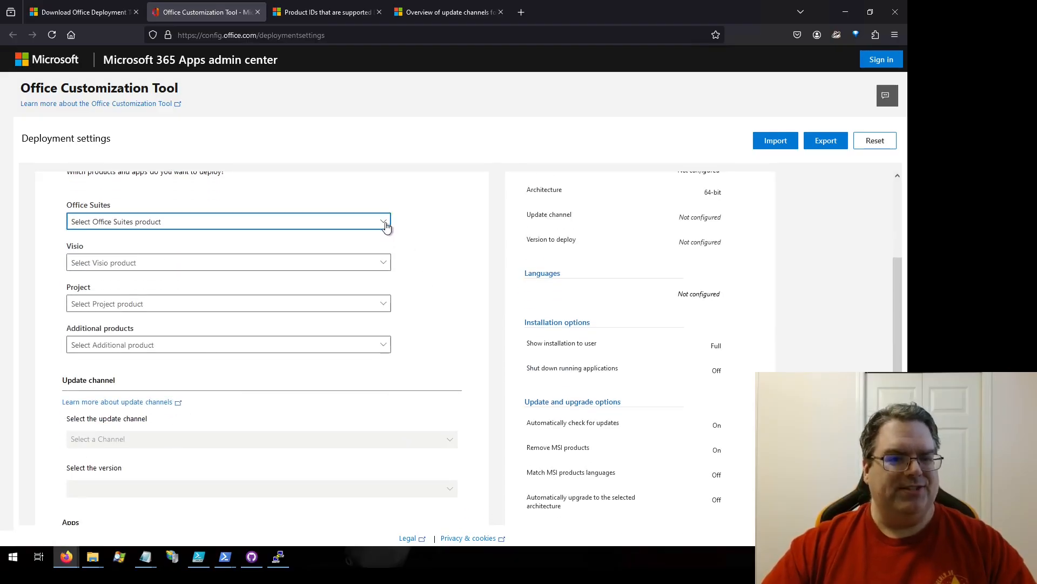
{"action": "left_click", "coordinate": [386, 224]}
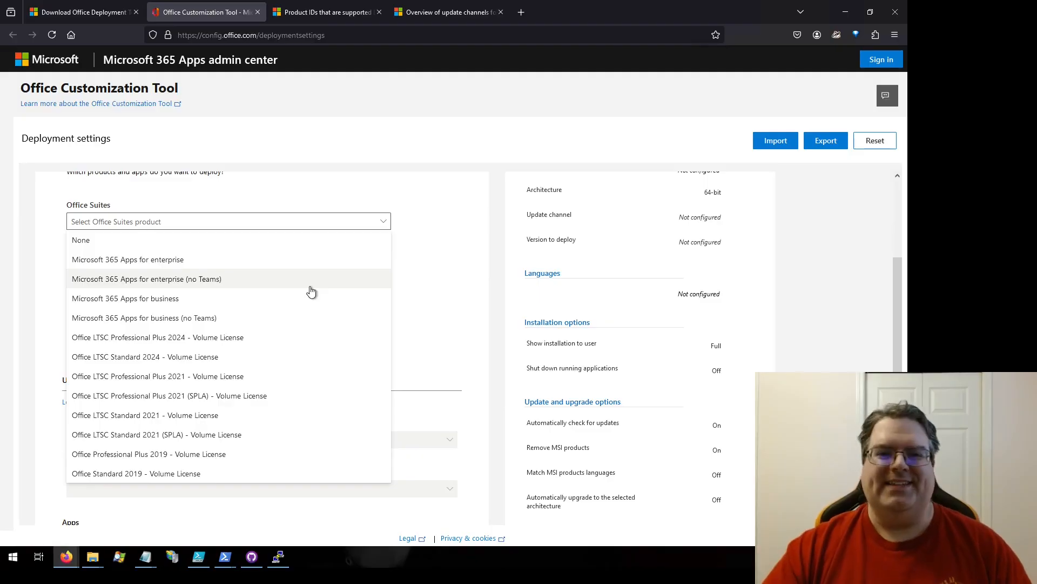
{"action": "left_click", "coordinate": [399, 144]}
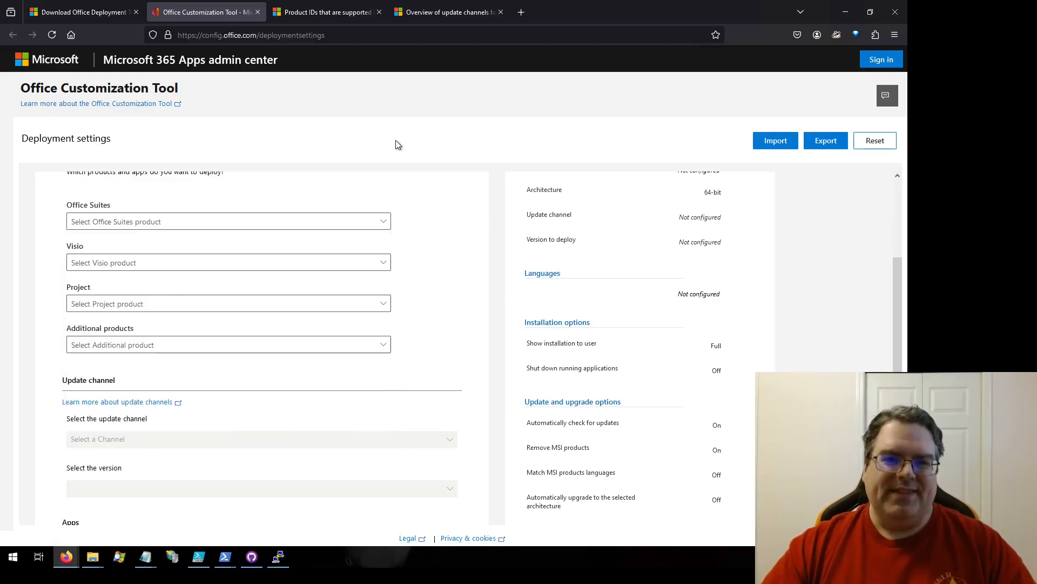
Review the supported product IDs article and its plan table, and highlight the note about using the wrong product ID
{"action": "left_click", "coordinate": [341, 13]}
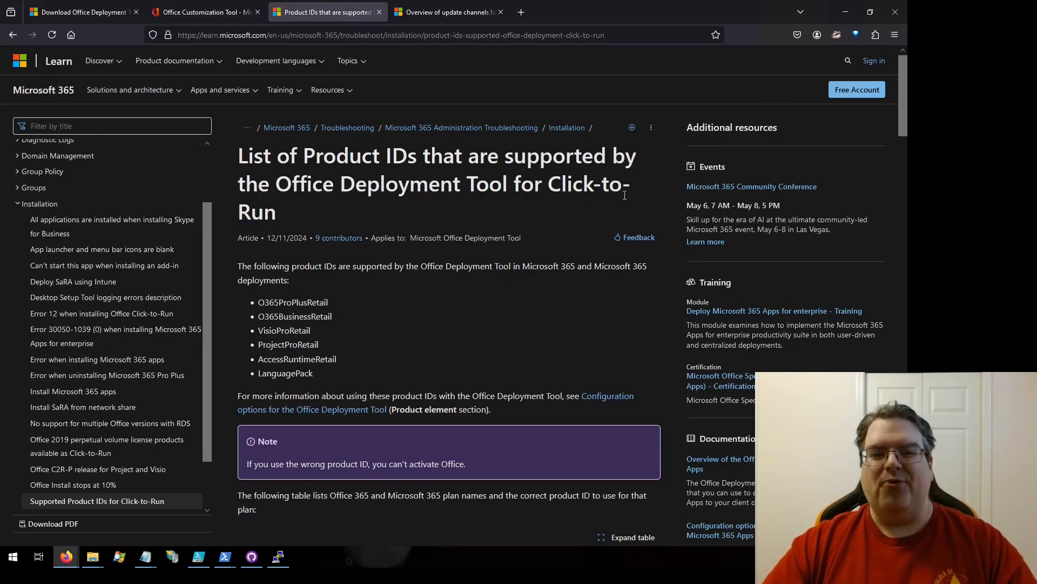
{"action": "scroll", "coordinate": [394, 284], "scroll_direction": "down", "scroll_amount": 3}
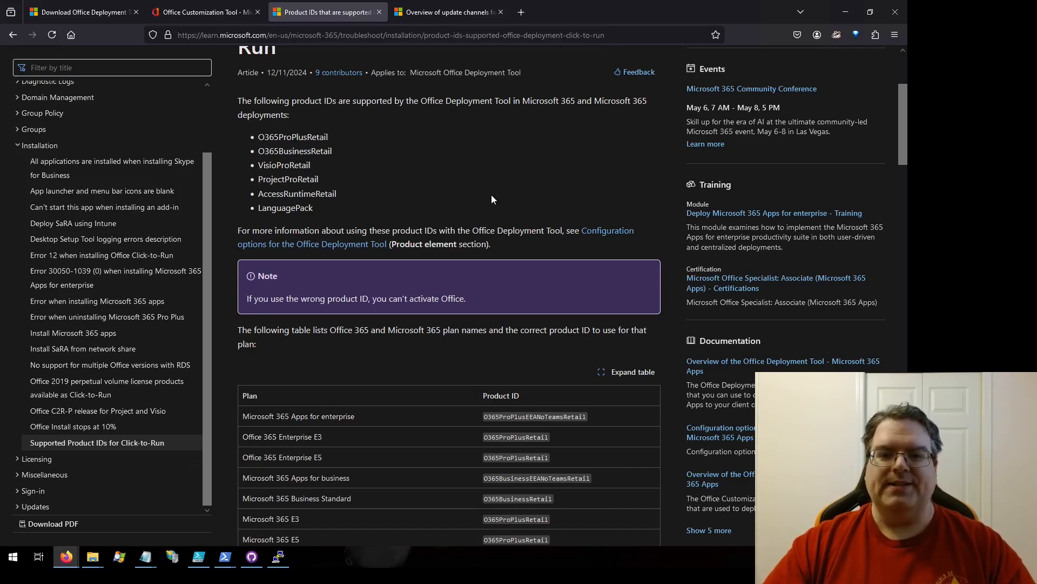
{"action": "scroll", "coordinate": [491, 196], "scroll_direction": "down", "scroll_amount": 3}
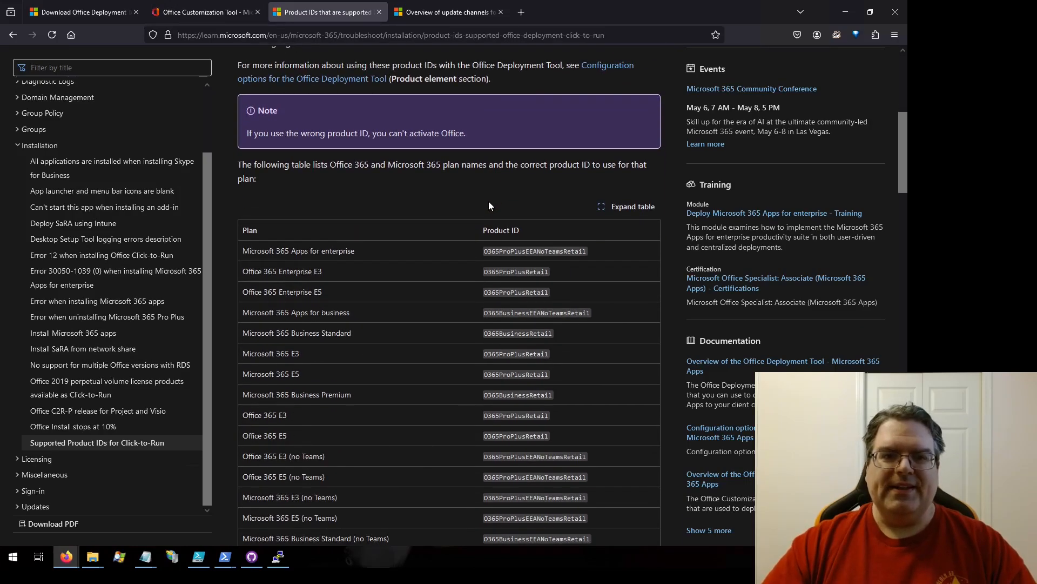
{"action": "scroll", "coordinate": [489, 201], "scroll_direction": "up", "scroll_amount": 2}
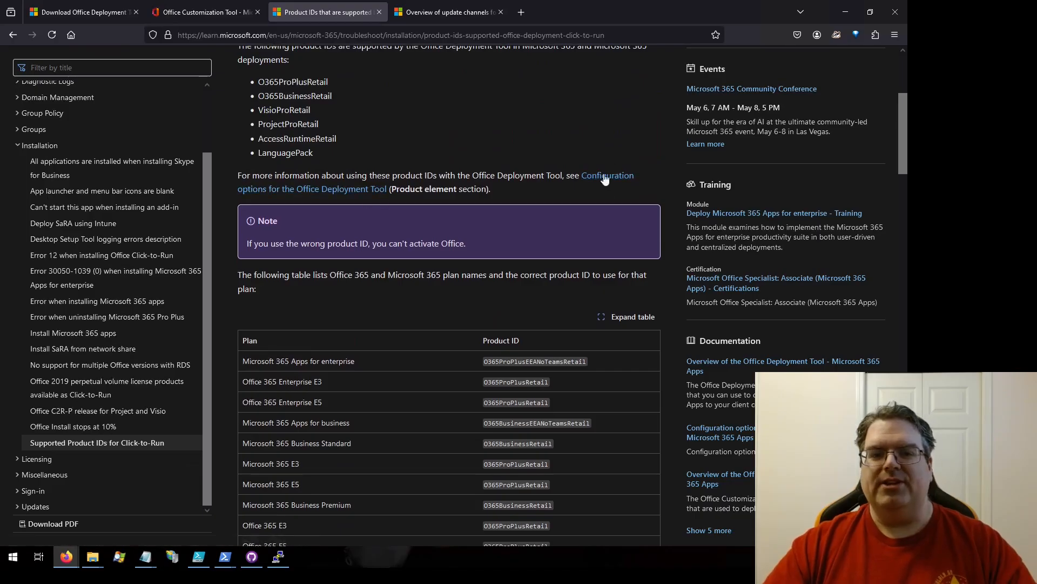
{"action": "scroll", "coordinate": [459, 208], "scroll_direction": "down", "scroll_amount": 3}
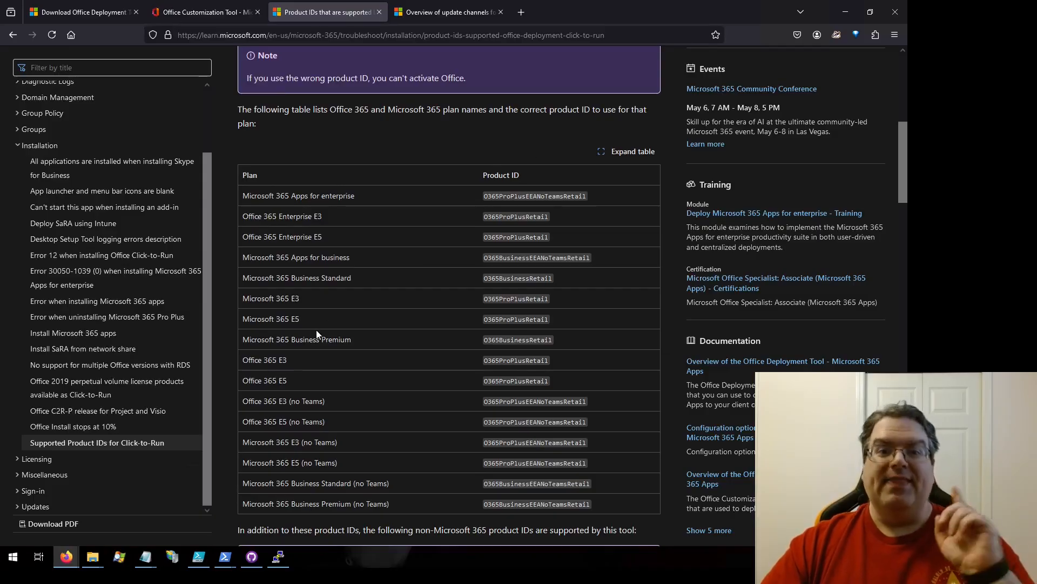
{"action": "left_click_drag", "start_coordinate": [246, 80], "coordinate": [477, 87]}
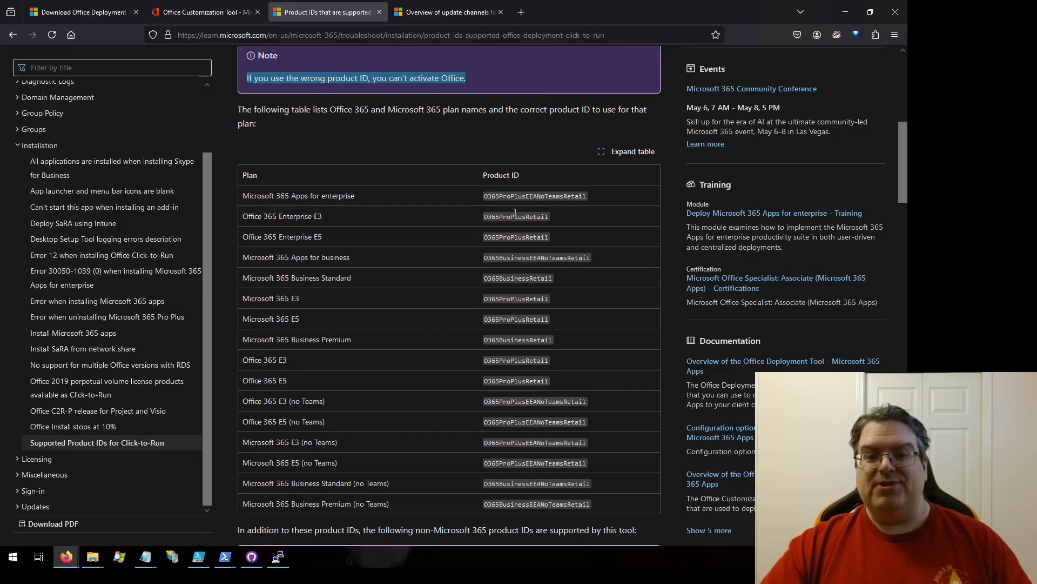
Highlight the product ID for Microsoft 365 Apps for enterprise in the plan table and review the remaining plans
{"action": "left_click", "coordinate": [524, 133]}
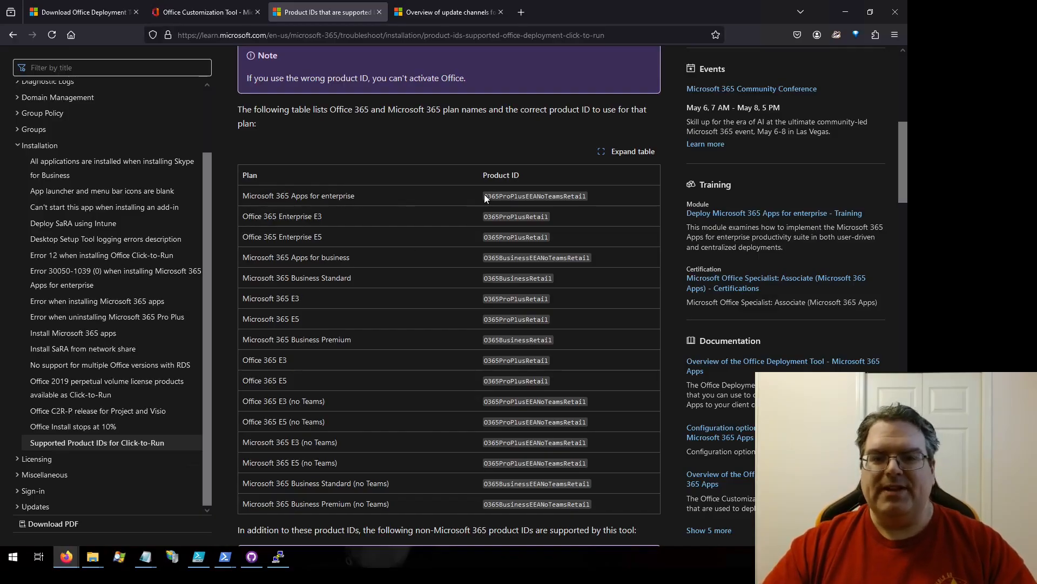
{"action": "left_click_drag", "start_coordinate": [486, 194], "coordinate": [600, 198]}
{"action": "left_click", "coordinate": [552, 196]}
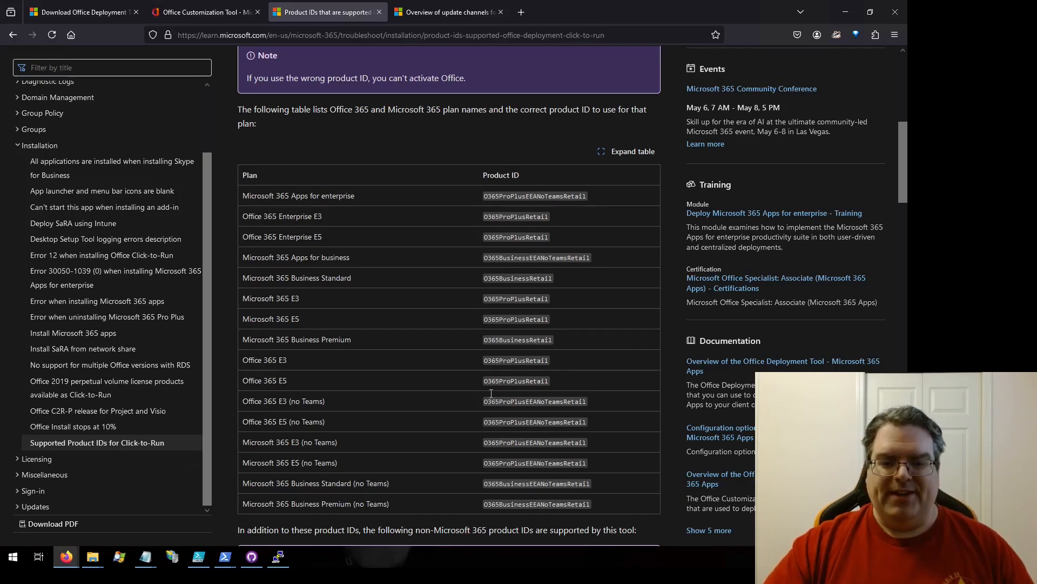
{"action": "scroll", "coordinate": [405, 408], "scroll_direction": "down", "scroll_amount": 1}
Open installOfficeBusiness64.xml in Notepad and highlight its O365BusinessRetail product ID and the licensing part of its description
{"action": "mouse_move", "coordinate": [147, 556]}
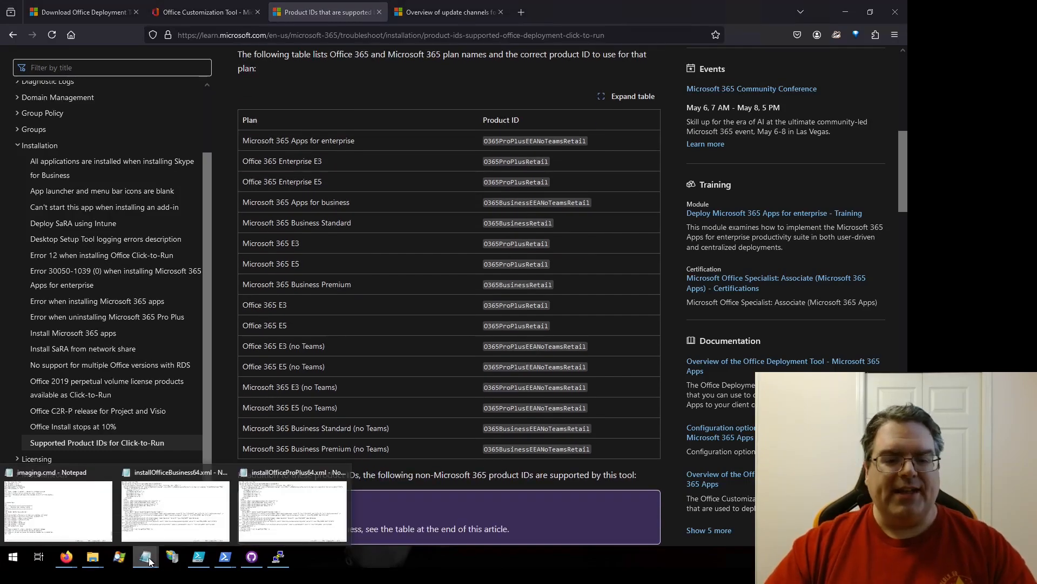
{"action": "left_click", "coordinate": [159, 519]}
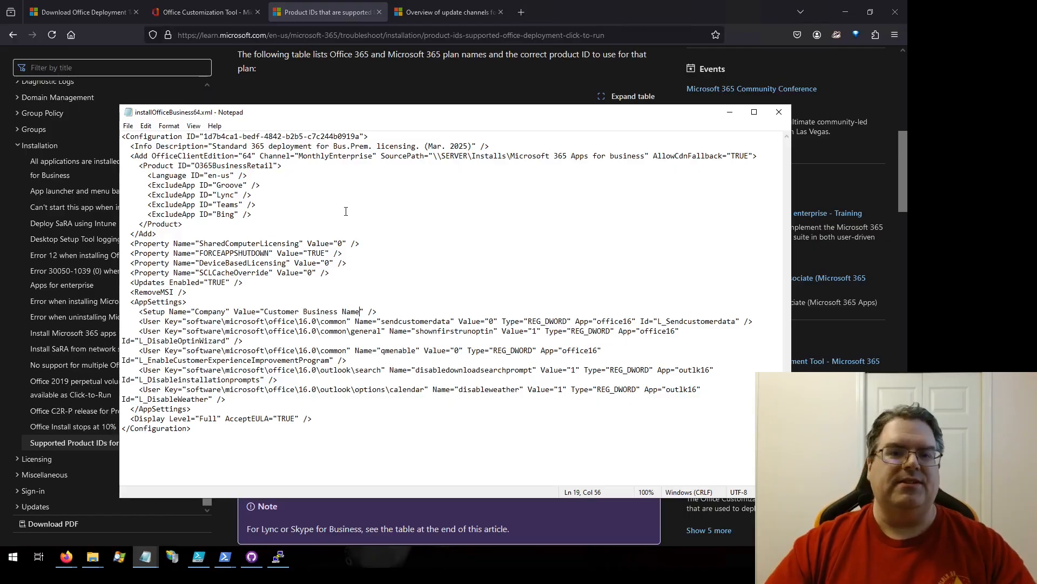
{"action": "left_click_drag", "start_coordinate": [196, 166], "coordinate": [274, 166]}
{"action": "left_click", "coordinate": [318, 175]}
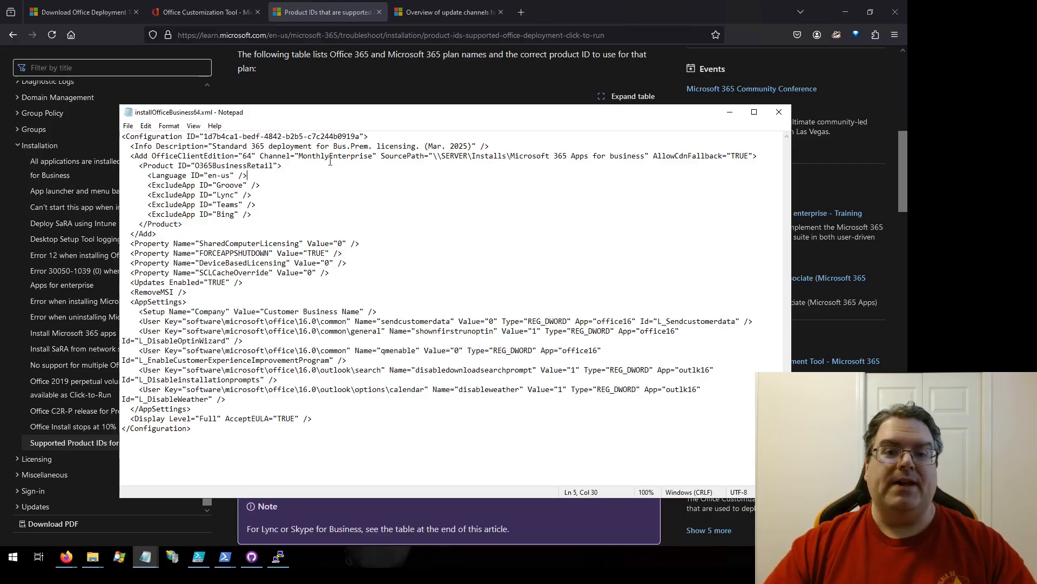
{"action": "left_click_drag", "start_coordinate": [335, 145], "coordinate": [376, 145]}
{"action": "left_click", "coordinate": [384, 146]}
Switch to installOfficeProPlus64.xml, highlight the E3 licence in its description and the O365ProPlusRetail product ID, and return to Firefox
{"action": "mouse_move", "coordinate": [146, 557]}
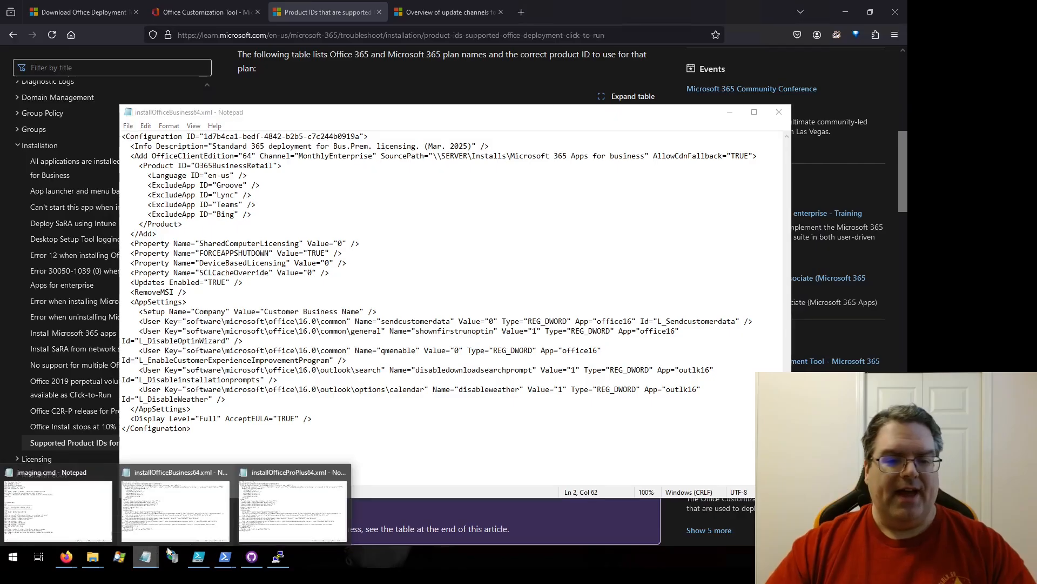
{"action": "left_click", "coordinate": [292, 505]}
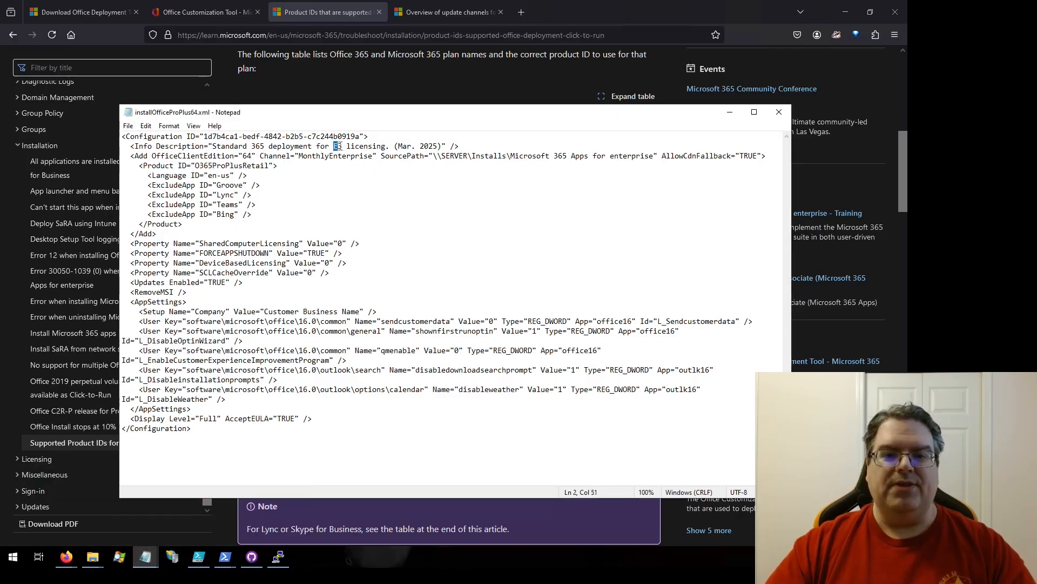
{"action": "left_click", "coordinate": [261, 185]}
{"action": "left_click_drag", "start_coordinate": [195, 165], "coordinate": [270, 166]}
{"action": "left_click", "coordinate": [297, 165]}
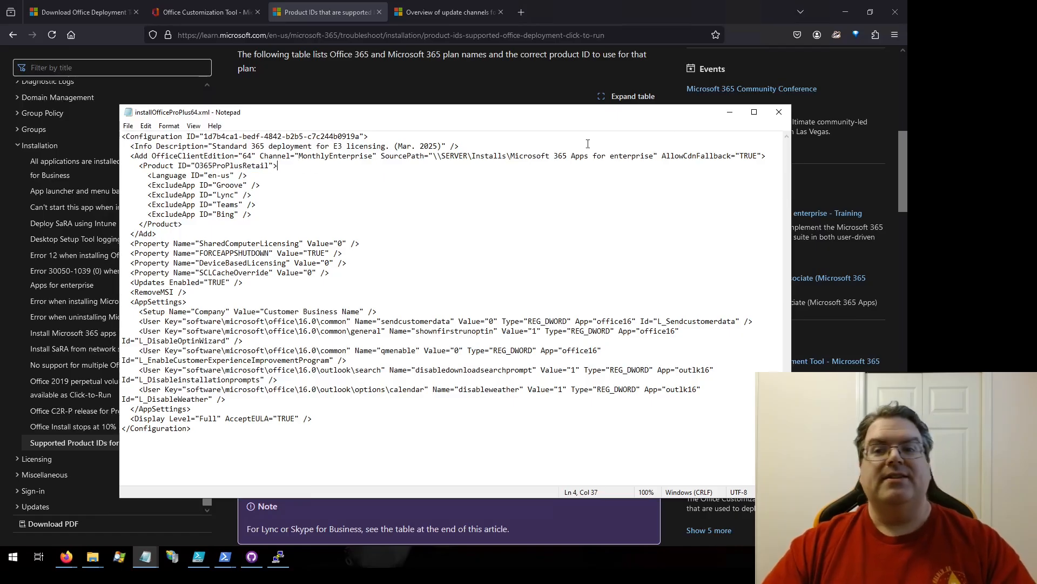
{"action": "left_click", "coordinate": [745, 34]}
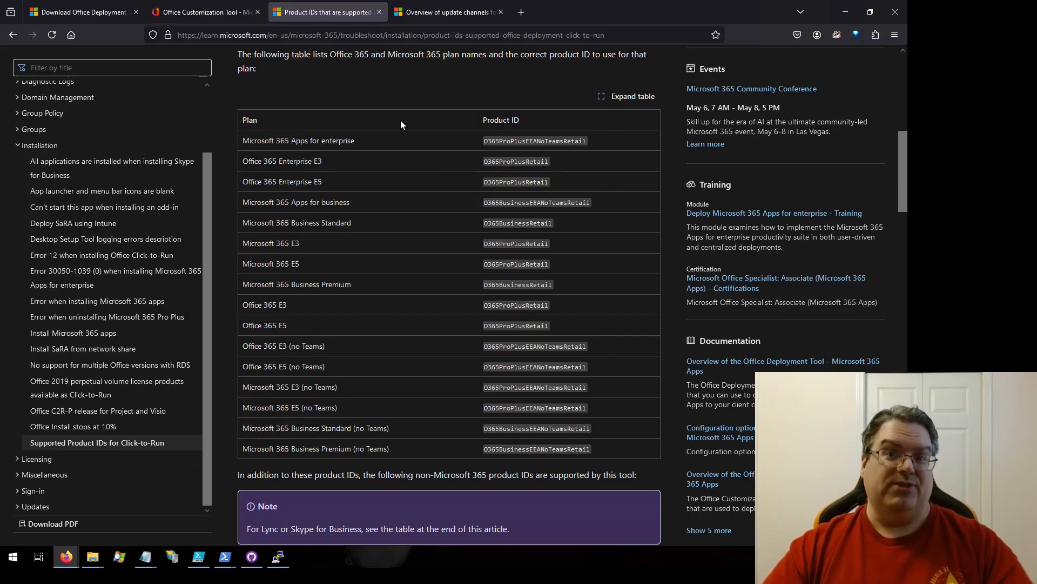
Choose Microsoft 365 Apps for enterprise as the Office Suites product in the Office Customization Tool
{"action": "left_click", "coordinate": [222, 12]}
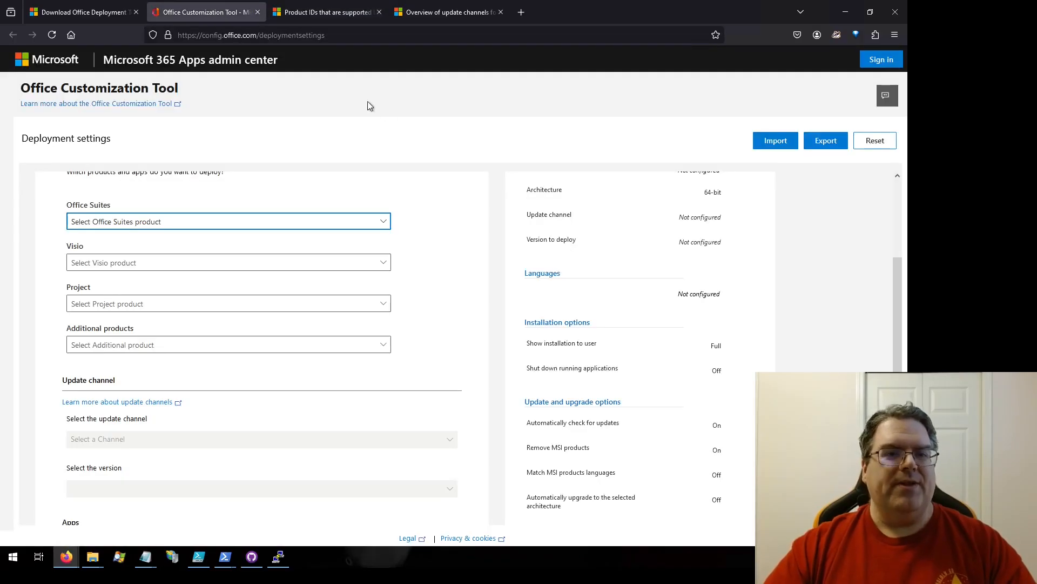
{"action": "left_click", "coordinate": [386, 221]}
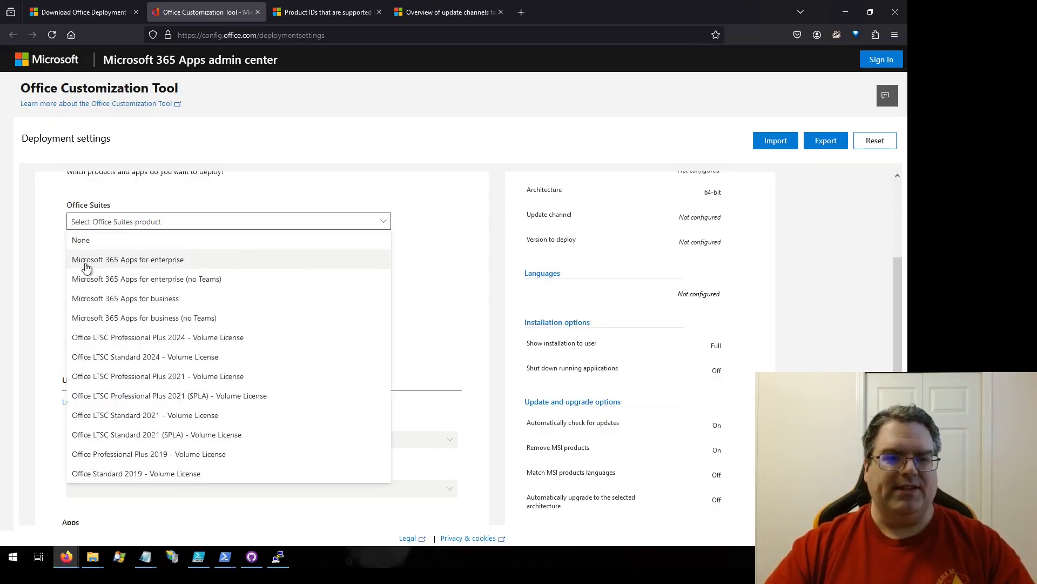
{"action": "left_click", "coordinate": [152, 265]}
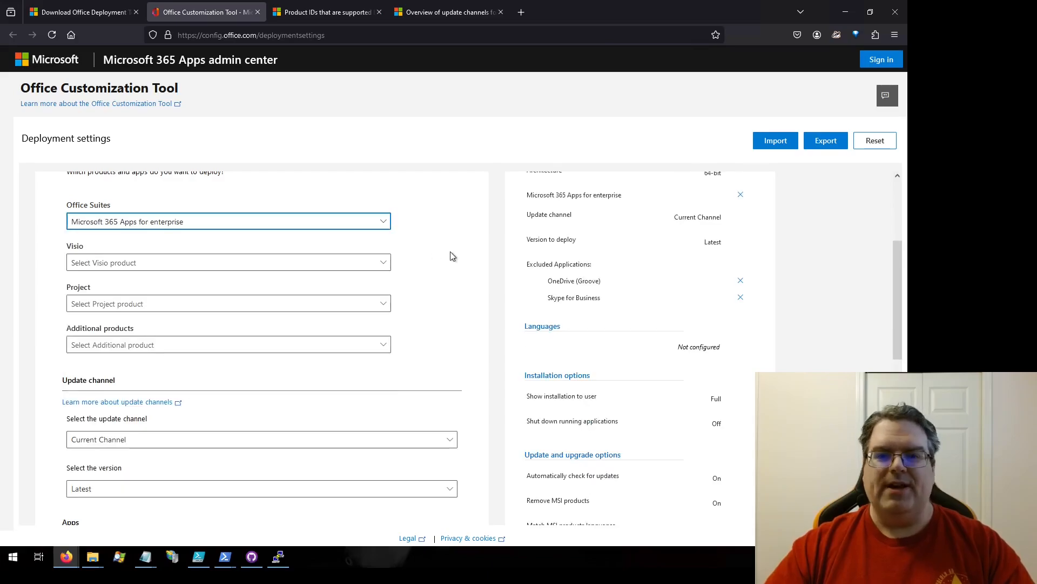
Look through the available Visio, Project and additional products without choosing any
{"action": "scroll", "coordinate": [452, 254], "scroll_direction": "down", "scroll_amount": 1}
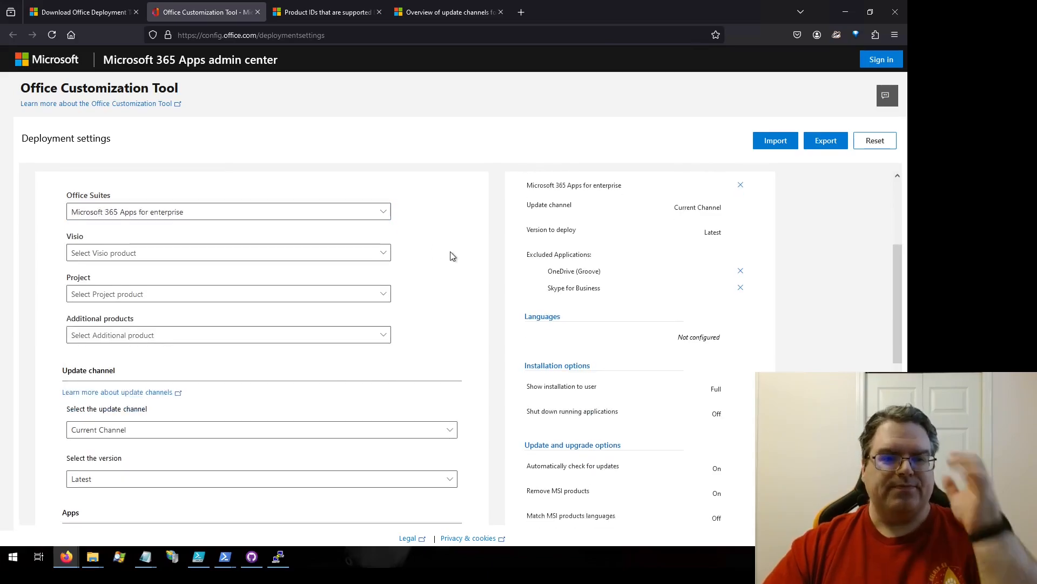
{"action": "left_click", "coordinate": [384, 210]}
{"action": "left_click", "coordinate": [453, 219]}
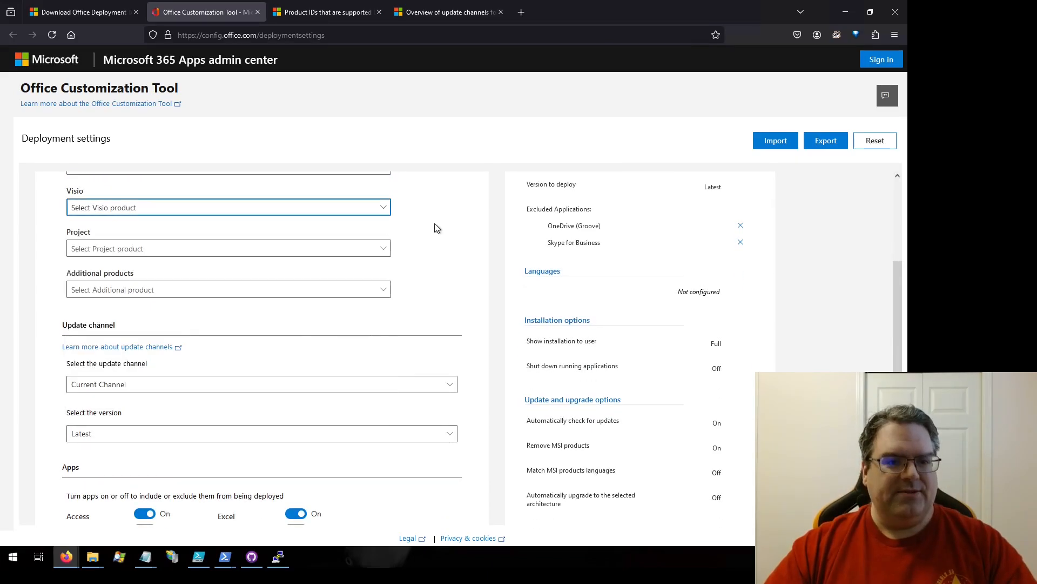
{"action": "left_click", "coordinate": [383, 248]}
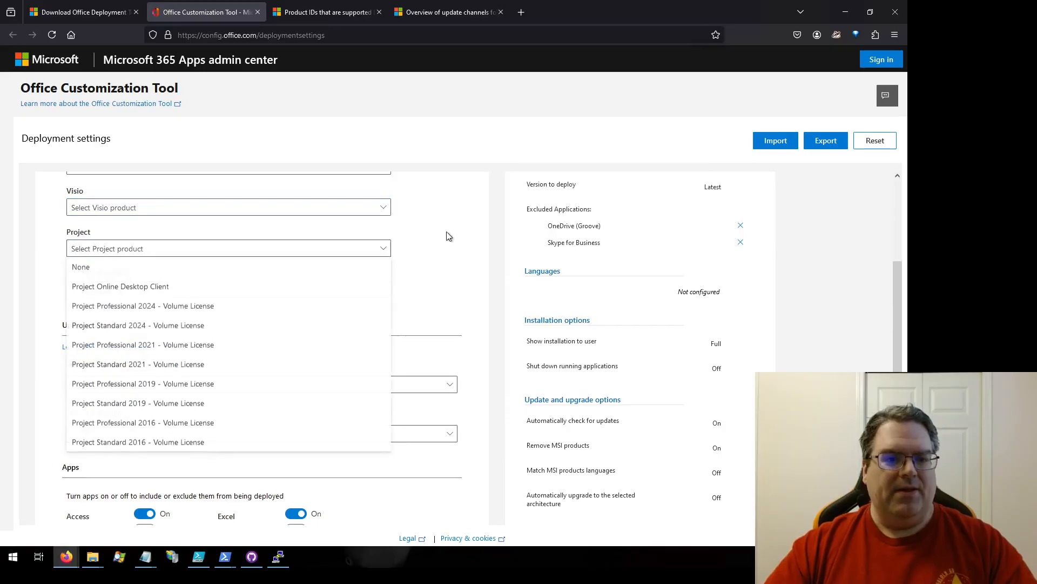
{"action": "left_click", "coordinate": [417, 261]}
{"action": "left_click", "coordinate": [371, 292]}
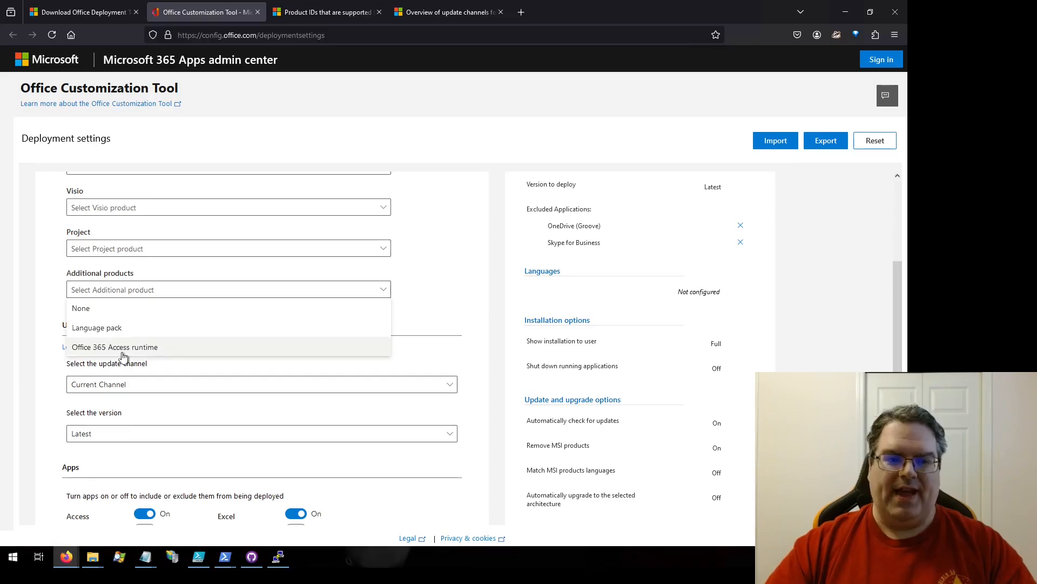
{"action": "left_click", "coordinate": [475, 292]}
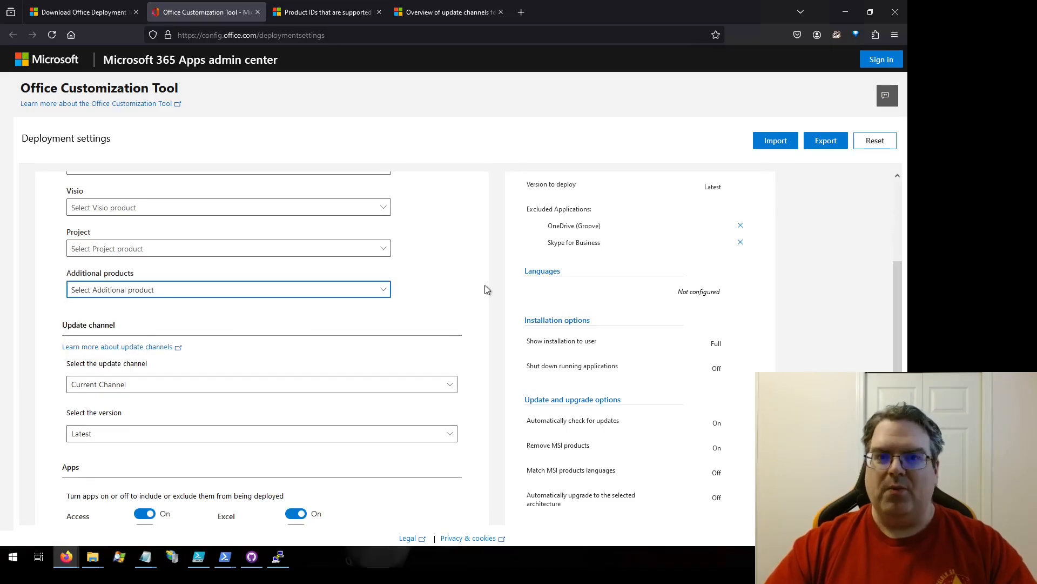
Review the app selection and the available update channels without changing the selected channel
{"action": "scroll", "coordinate": [442, 297], "scroll_direction": "down", "scroll_amount": 3}
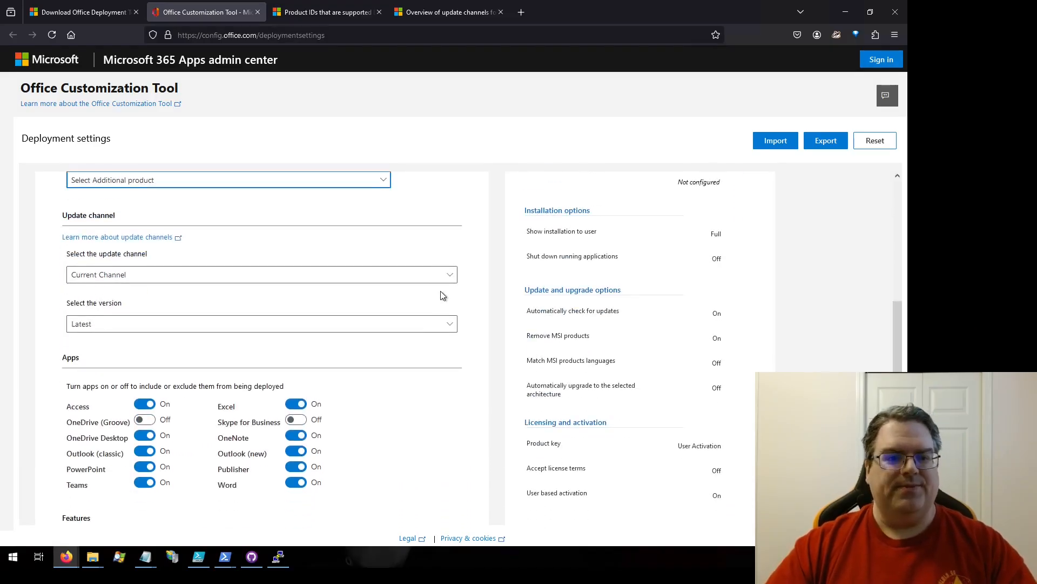
{"action": "scroll", "coordinate": [447, 347], "scroll_direction": "up", "scroll_amount": 1}
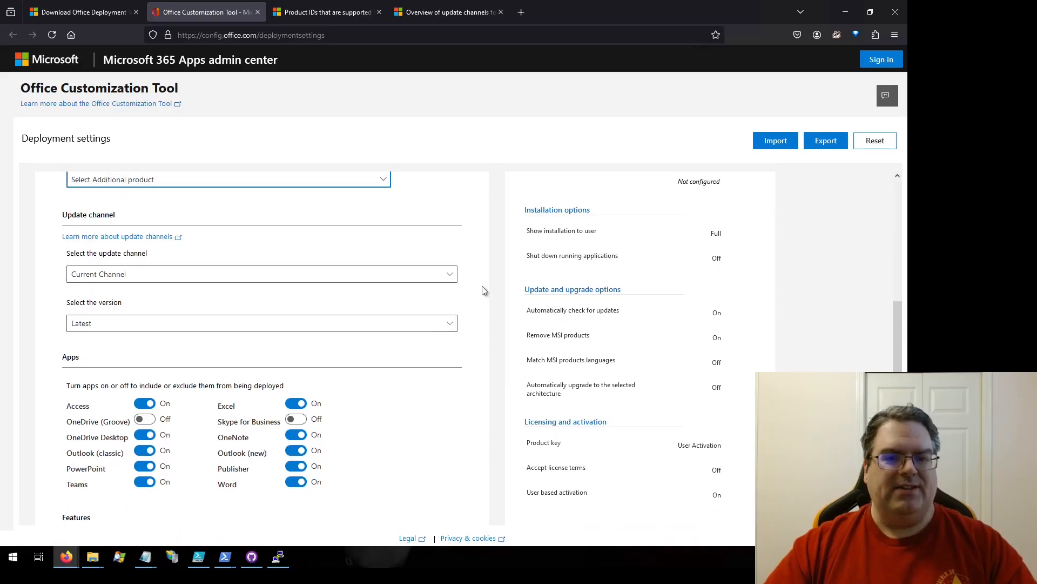
{"action": "left_click", "coordinate": [451, 277]}
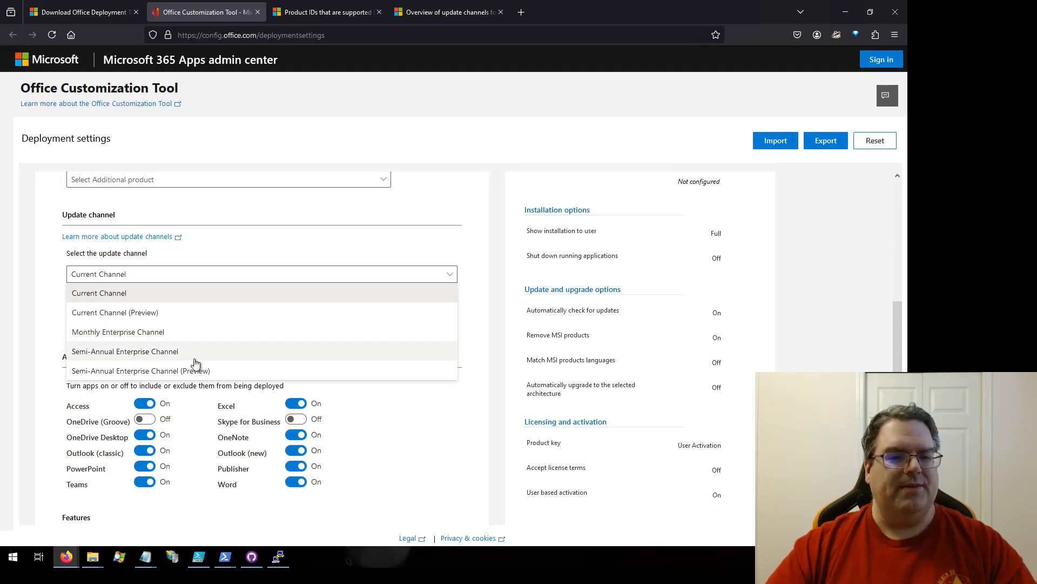
{"action": "left_click", "coordinate": [495, 336]}
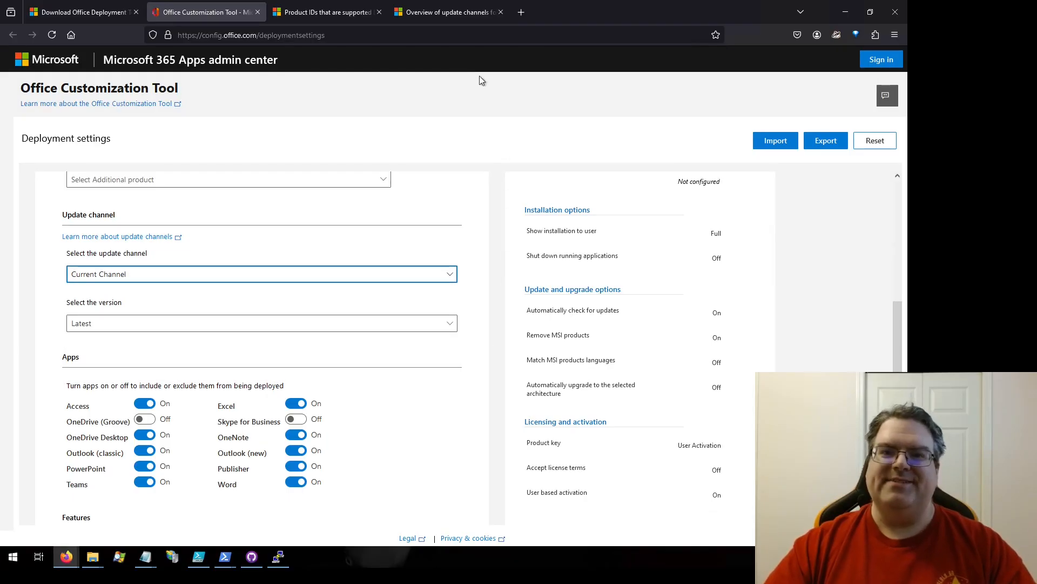
Open the overview article on Microsoft 365 Apps update channels and go to its channel comparison table
{"action": "left_click", "coordinate": [461, 13]}
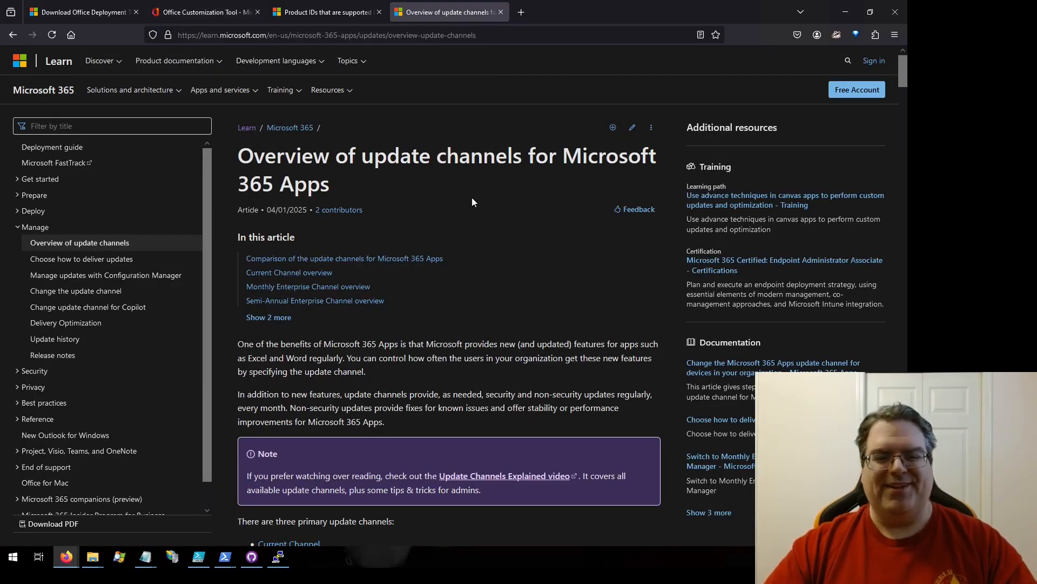
{"action": "scroll", "coordinate": [520, 221], "scroll_direction": "down", "scroll_amount": 4}
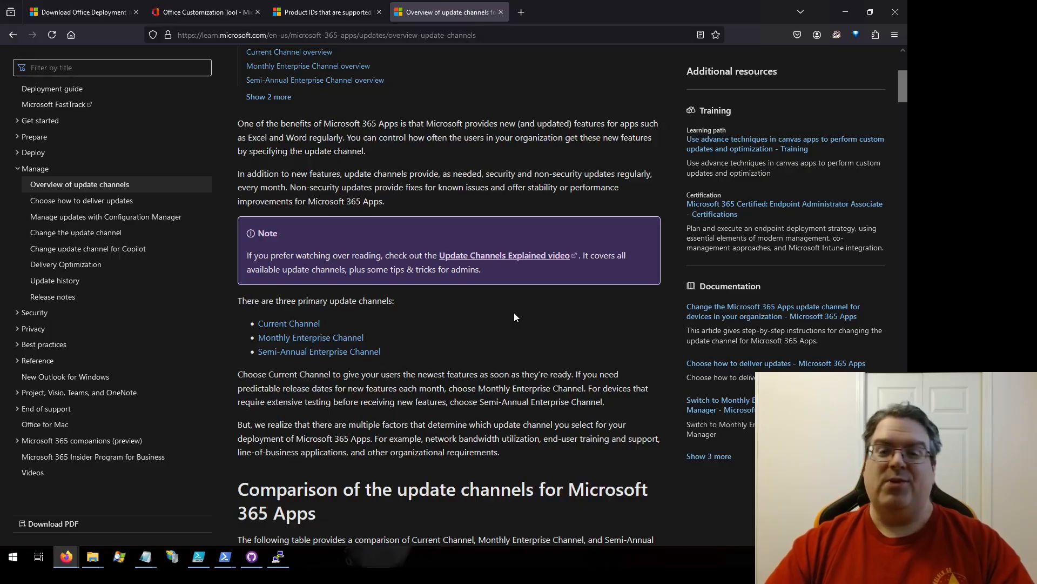
{"action": "scroll", "coordinate": [510, 316], "scroll_direction": "down", "scroll_amount": 7}
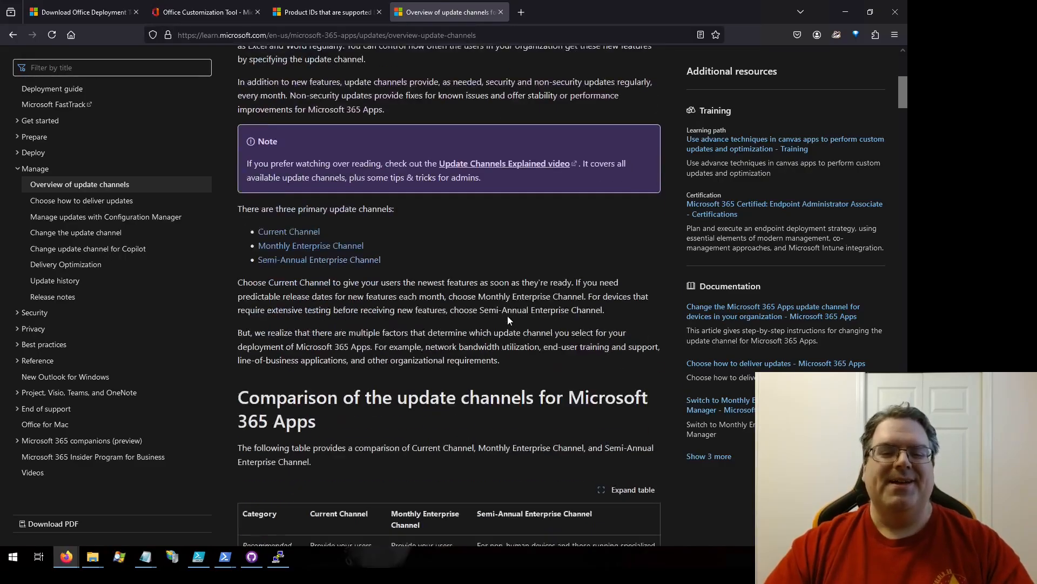
{"action": "scroll", "coordinate": [354, 231], "scroll_direction": "down", "scroll_amount": 2}
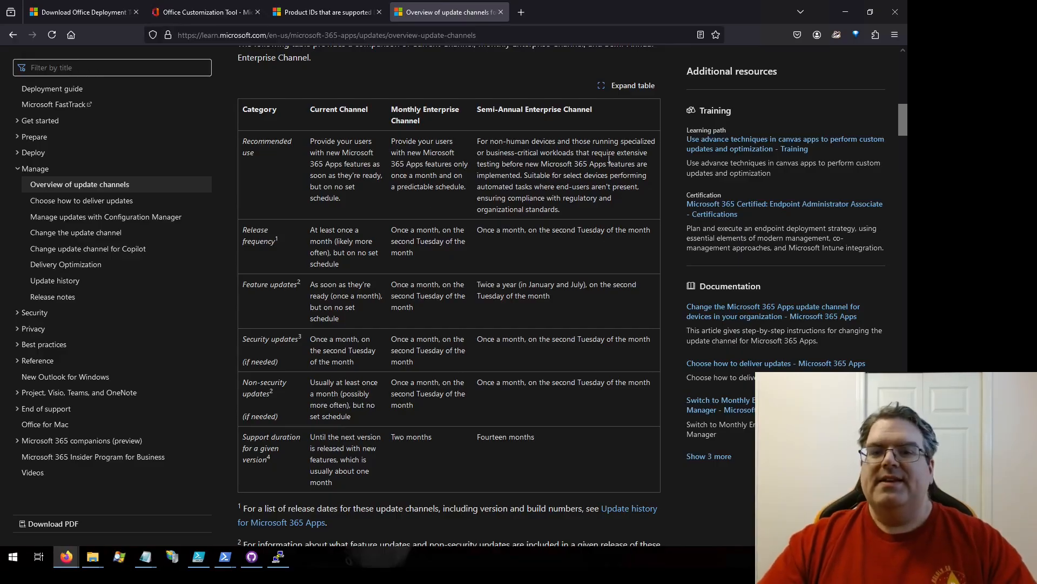
Highlight the Semi-Annual Enterprise Channel heading, its compliance recommendation, its feature update schedule and its support duration in the comparison table
{"action": "left_click_drag", "start_coordinate": [478, 110], "coordinate": [605, 106]}
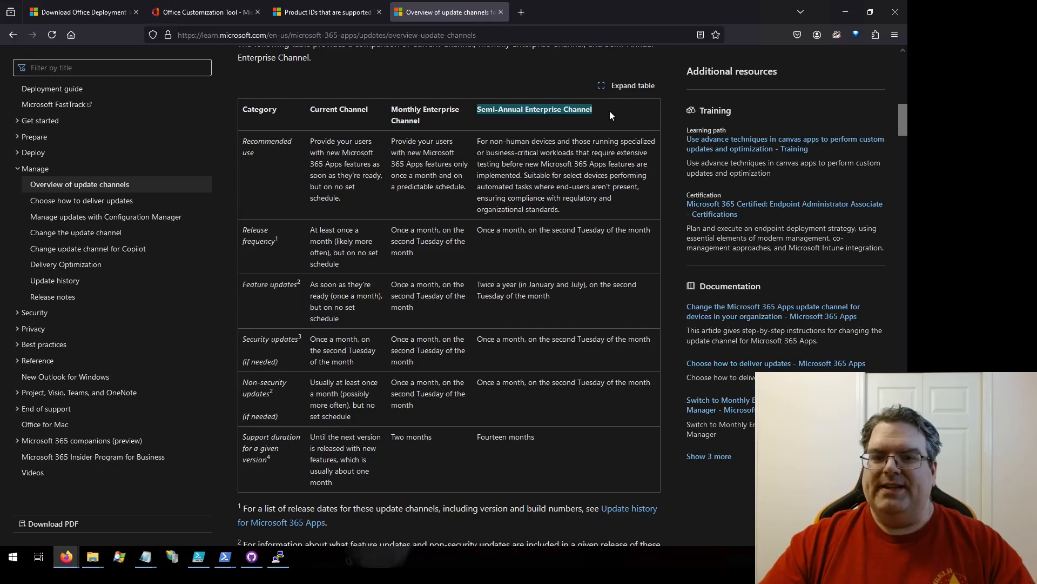
{"action": "left_click", "coordinate": [609, 111]}
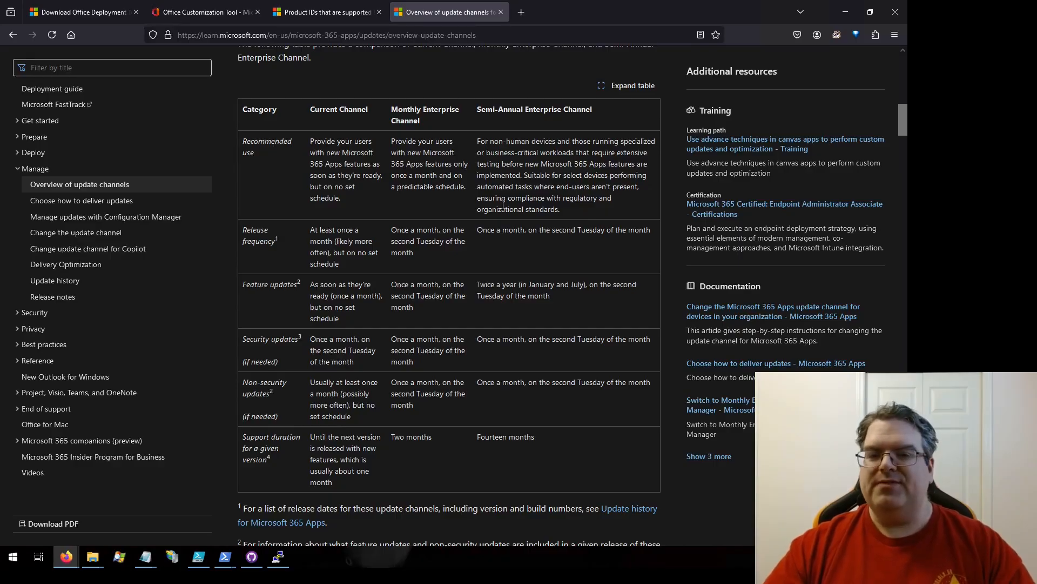
{"action": "left_click_drag", "start_coordinate": [507, 199], "coordinate": [604, 215]}
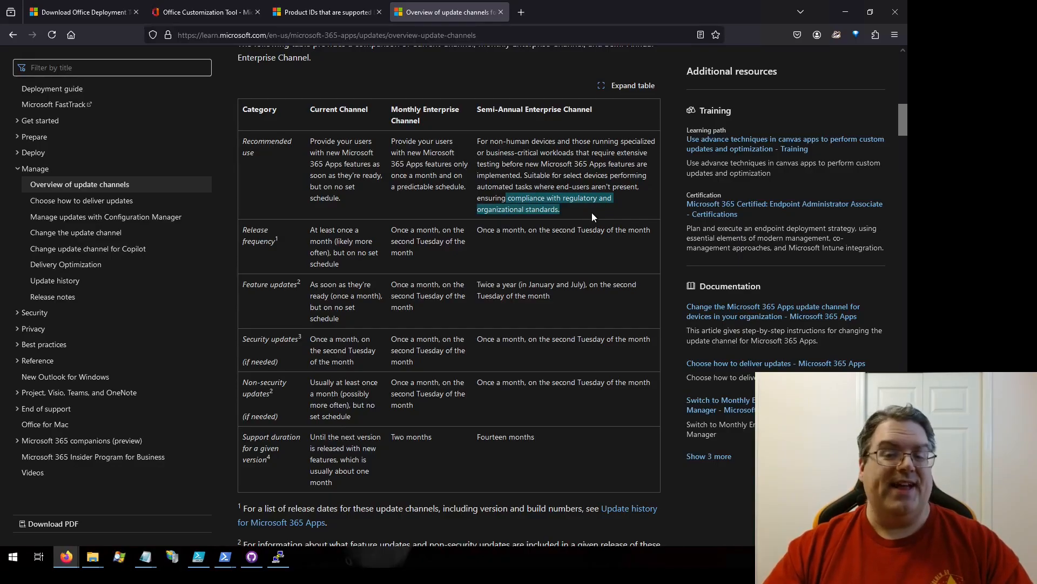
{"action": "left_click", "coordinate": [592, 217]}
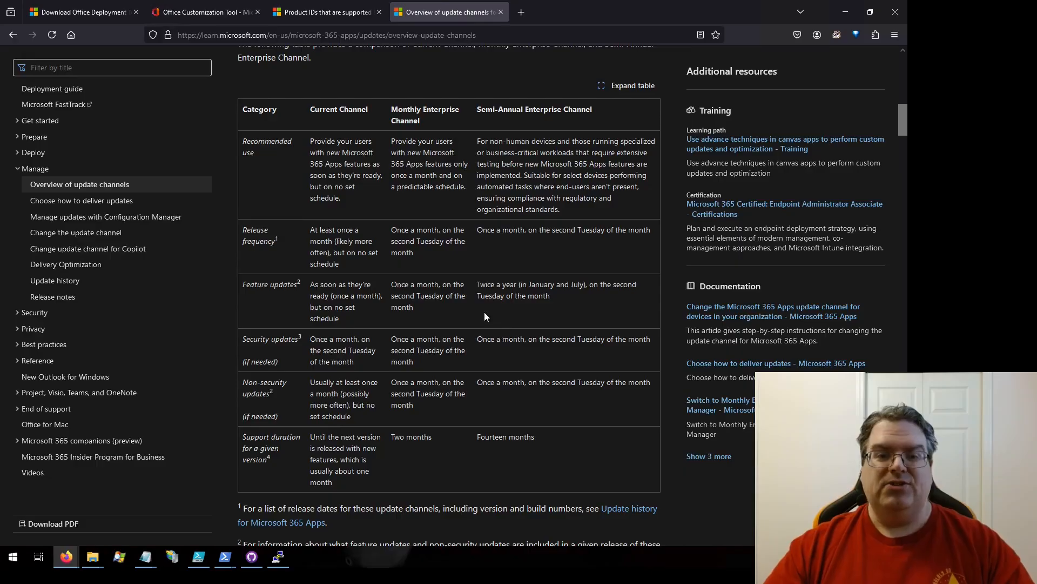
{"action": "left_click_drag", "start_coordinate": [485, 285], "coordinate": [585, 304]}
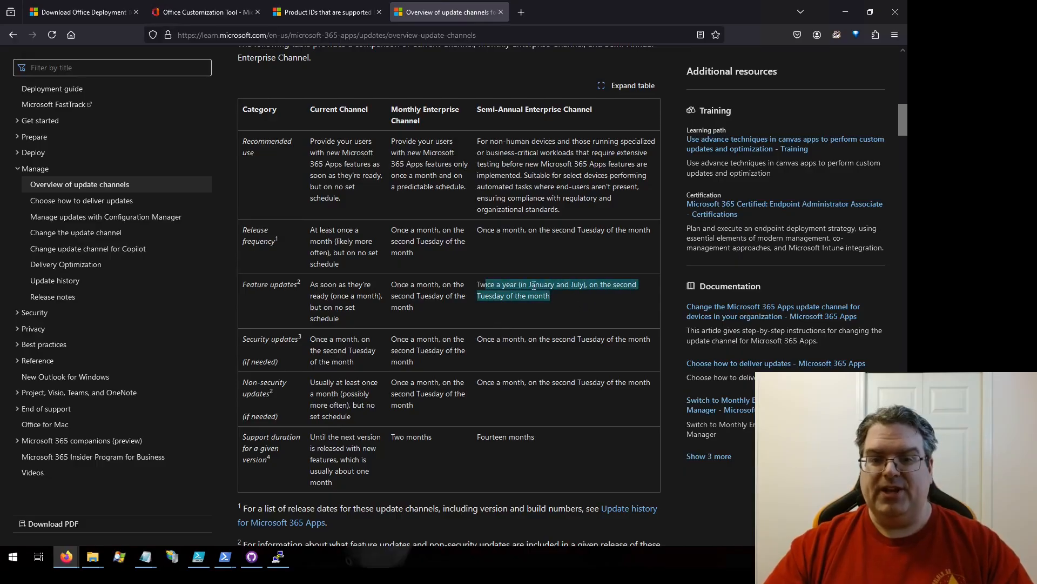
{"action": "left_click", "coordinate": [562, 299]}
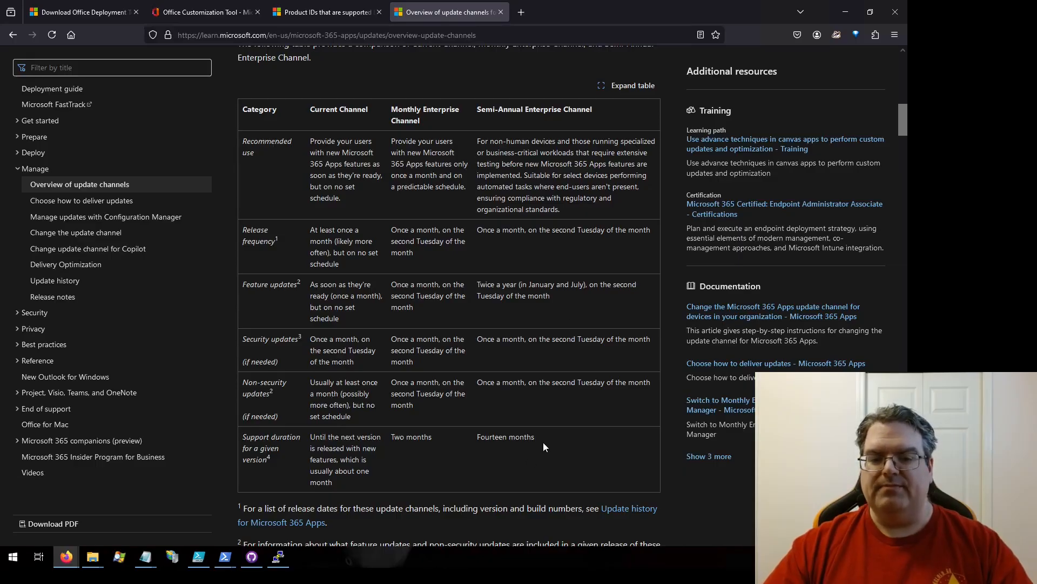
{"action": "left_click_drag", "start_coordinate": [472, 438], "coordinate": [572, 441]}
{"action": "left_click", "coordinate": [562, 437]}
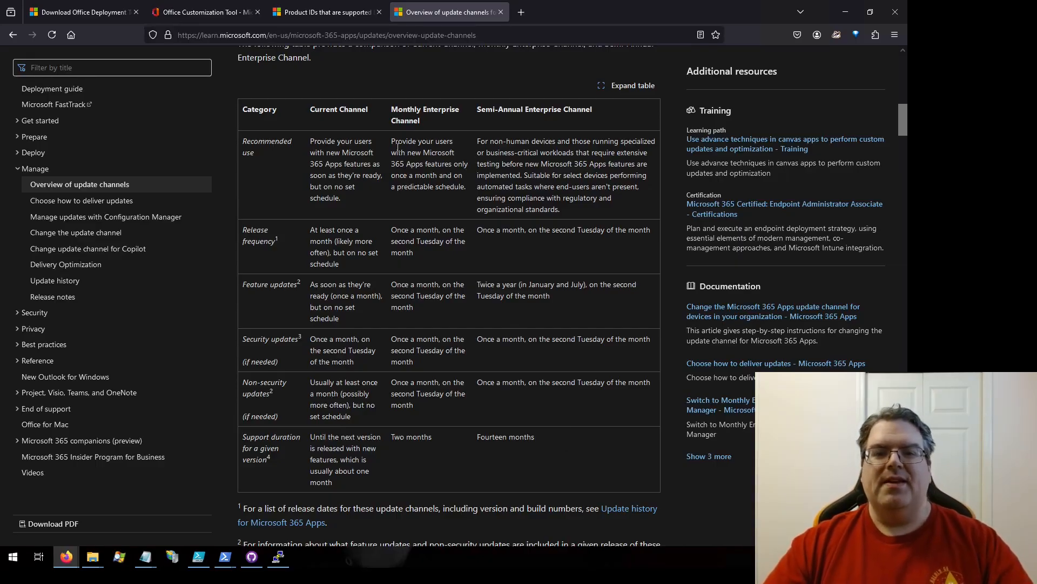
Highlight the recommended use and the support duration of the Monthly Enterprise Channel in the comparison table
{"action": "left_click_drag", "start_coordinate": [392, 140], "coordinate": [462, 191]}
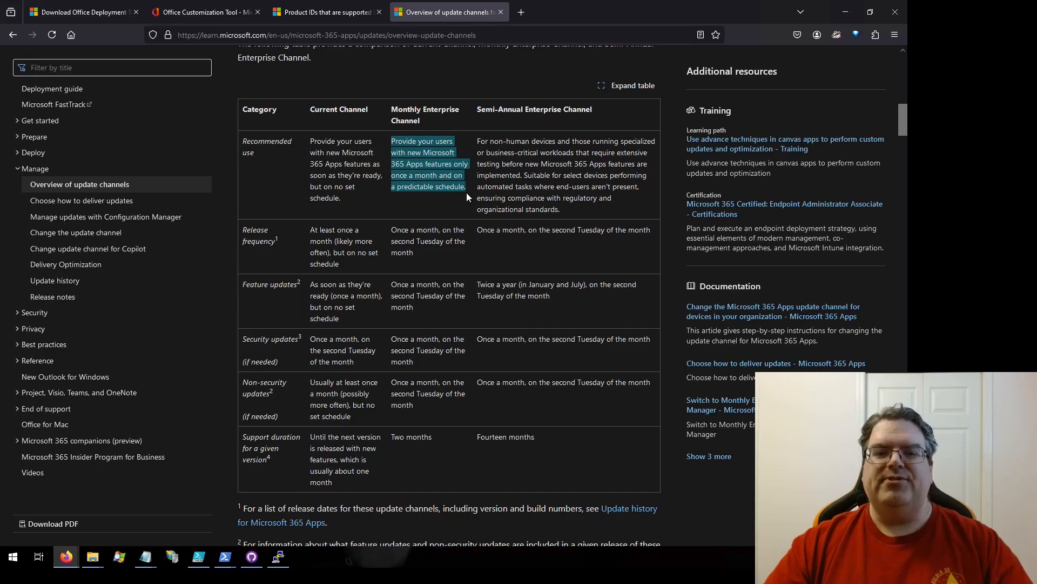
{"action": "left_click", "coordinate": [421, 201]}
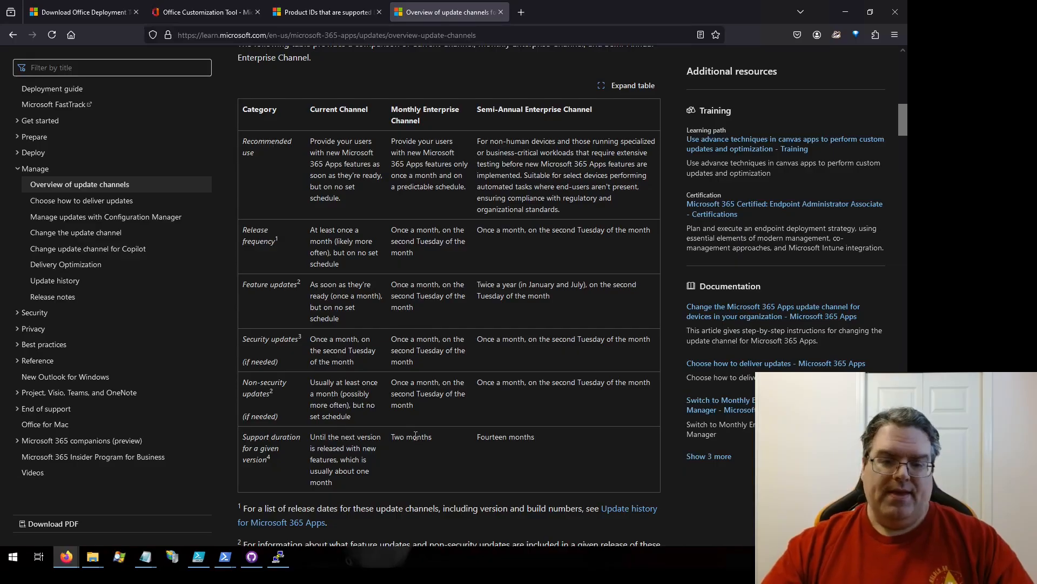
{"action": "left_click_drag", "start_coordinate": [390, 436], "coordinate": [434, 438]}
{"action": "left_click", "coordinate": [440, 437]}
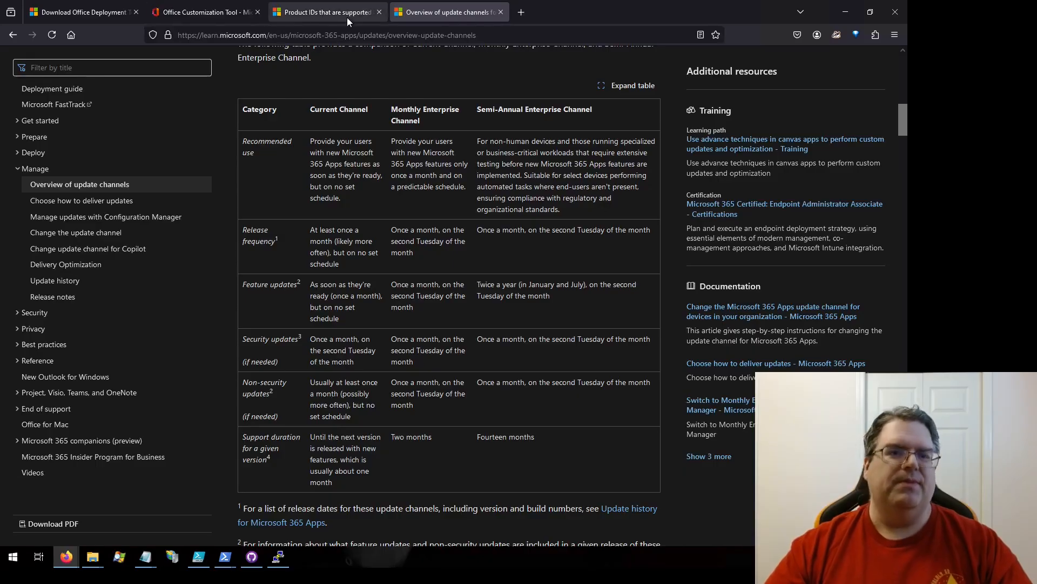
Return to the Office Customization Tool and set the update channel to Monthly Enterprise Channel
{"action": "left_click", "coordinate": [219, 15]}
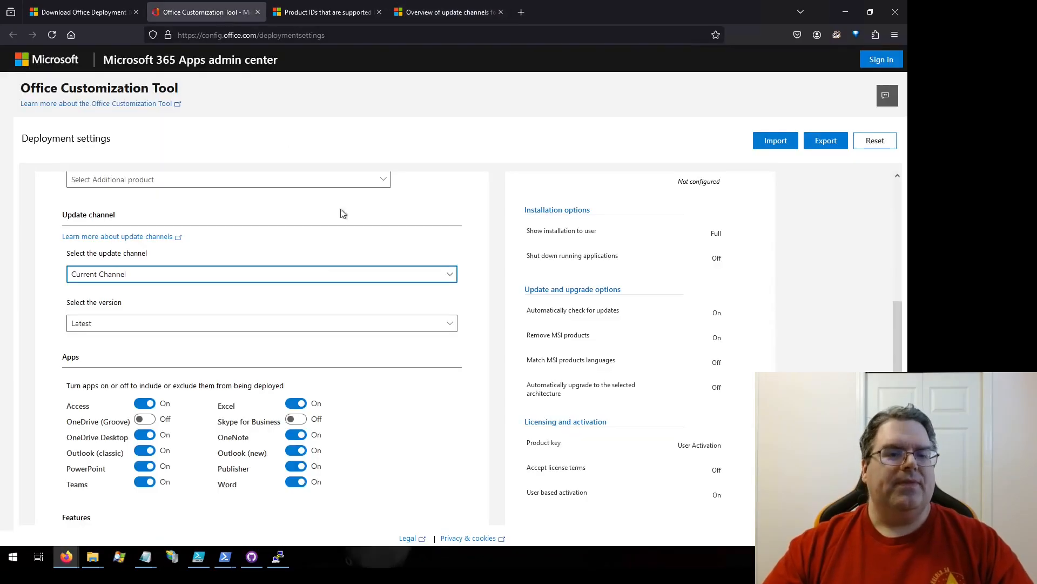
{"action": "left_click", "coordinate": [450, 275]}
{"action": "left_click", "coordinate": [204, 333]}
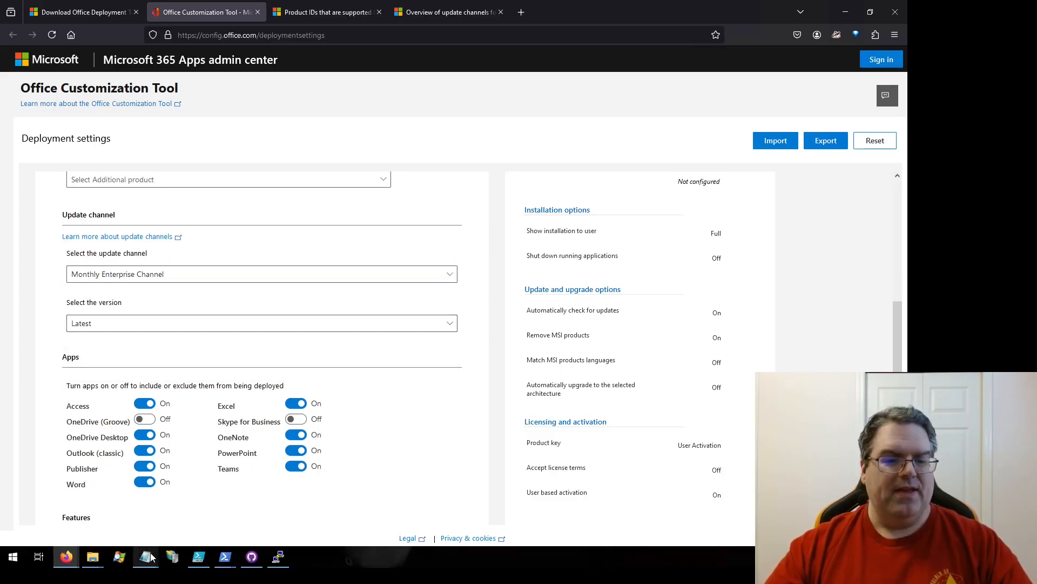
Switch to installOfficeBusiness64.xml in Notepad and highlight its MonthlyEnterprise Channel attribute and the 64 value of OfficeClientEdition
{"action": "mouse_move", "coordinate": [147, 556]}
{"action": "left_click", "coordinate": [238, 535]}
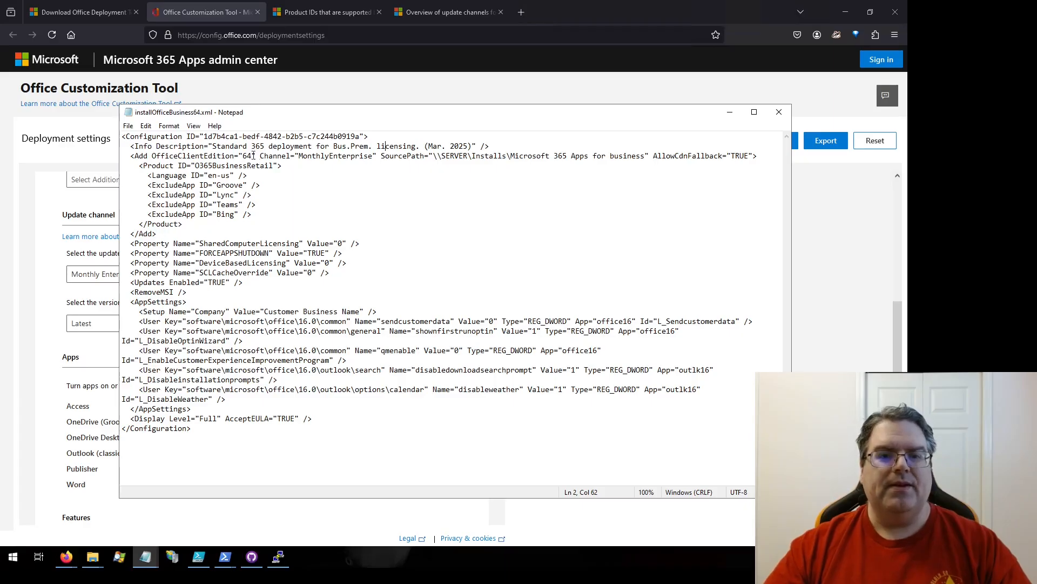
{"action": "left_click_drag", "start_coordinate": [261, 155], "coordinate": [380, 156]}
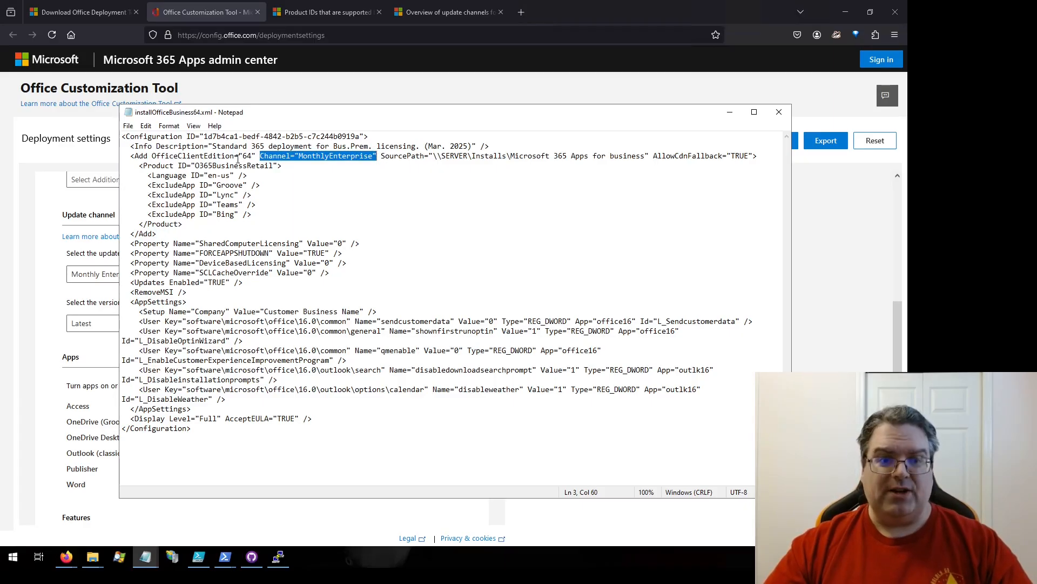
{"action": "left_click_drag", "start_coordinate": [243, 156], "coordinate": [253, 156]}
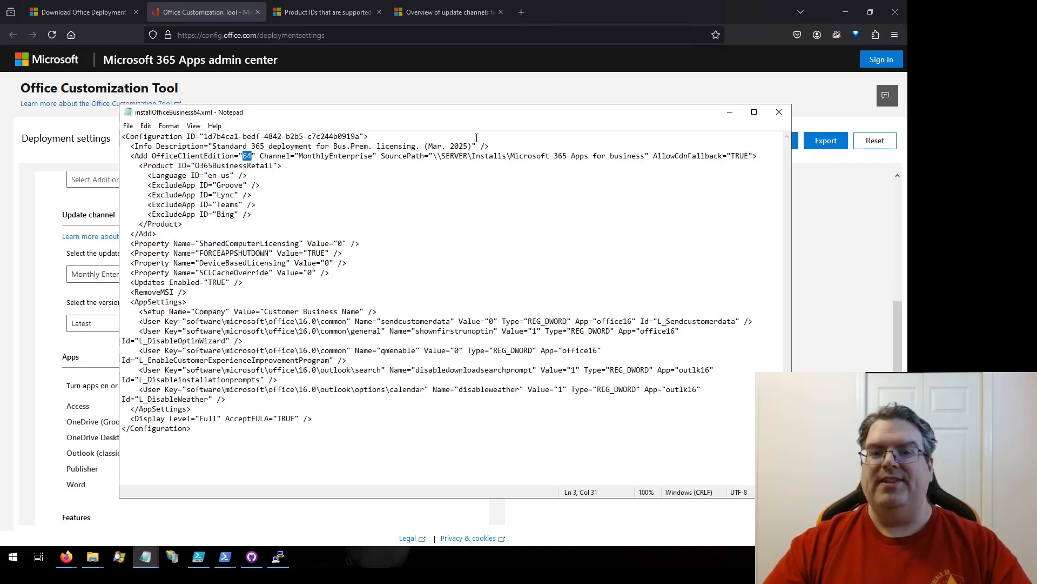
Back in the Office Customization Tool, review the versions offered for the update channel and keep Latest
{"action": "left_click", "coordinate": [748, 17]}
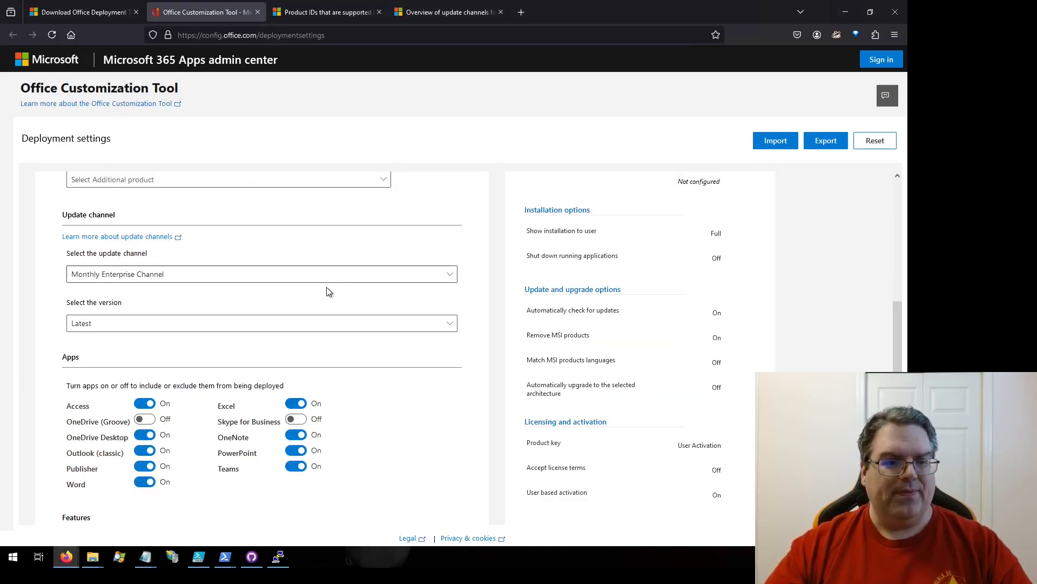
{"action": "left_click", "coordinate": [429, 324]}
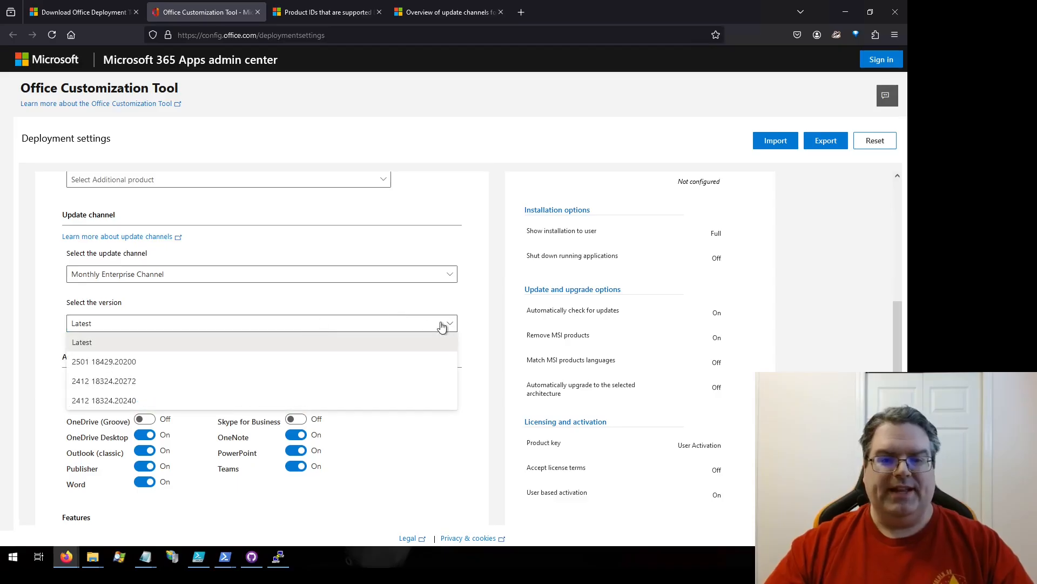
{"action": "left_click", "coordinate": [473, 324]}
Exclude Teams from the deployed apps and turn off the background service for Microsoft Search in Bing
{"action": "scroll", "coordinate": [474, 324], "scroll_direction": "down", "scroll_amount": 2}
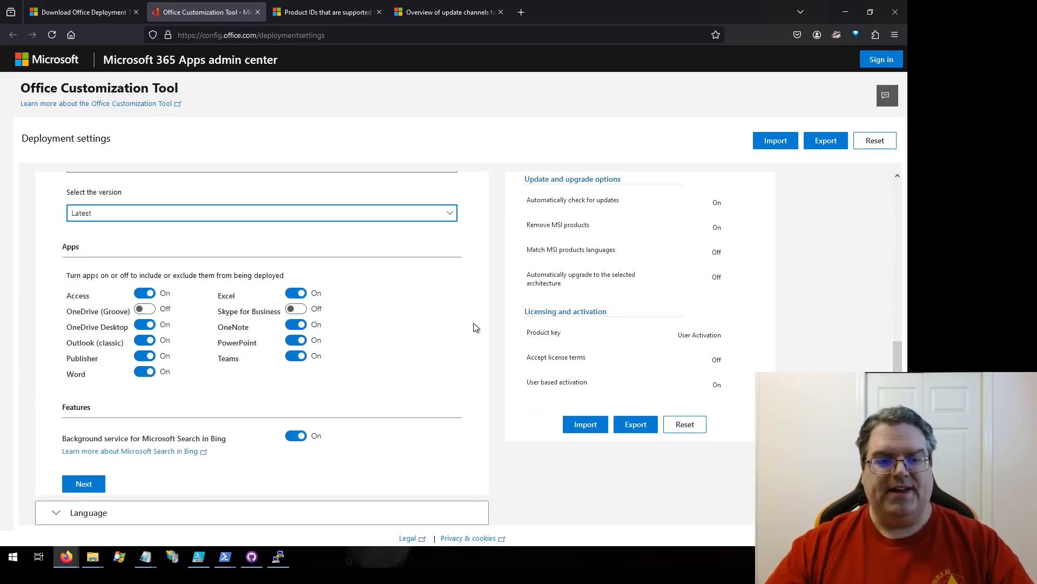
{"action": "scroll", "coordinate": [473, 323], "scroll_direction": "down", "scroll_amount": 1}
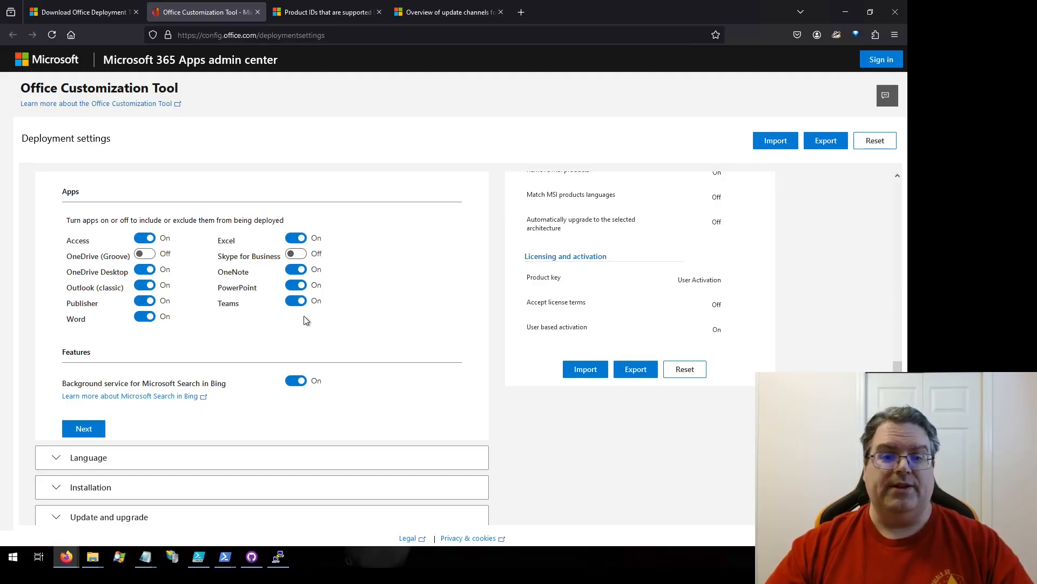
{"action": "left_click", "coordinate": [296, 301]}
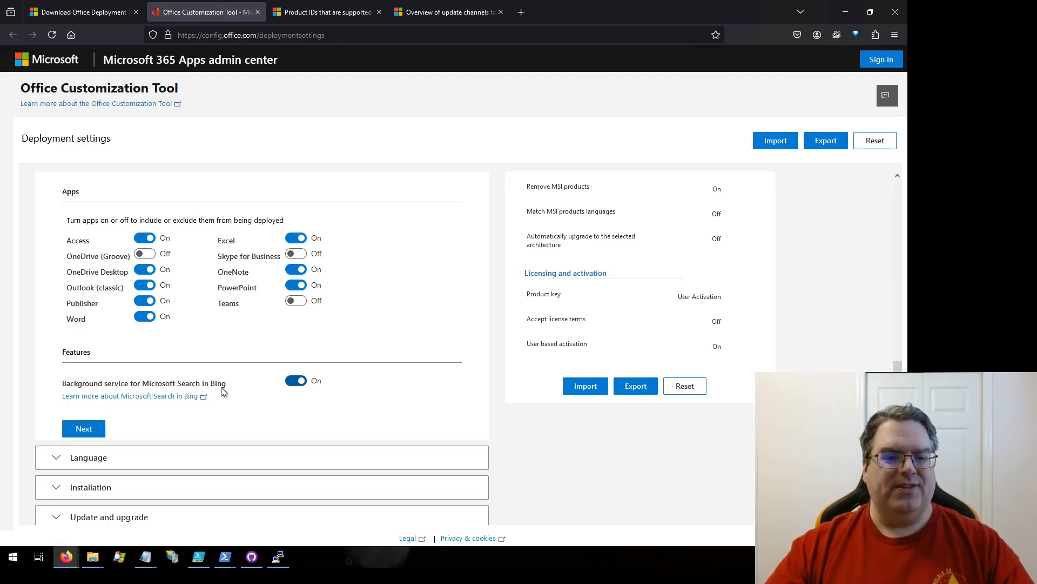
{"action": "left_click", "coordinate": [302, 386]}
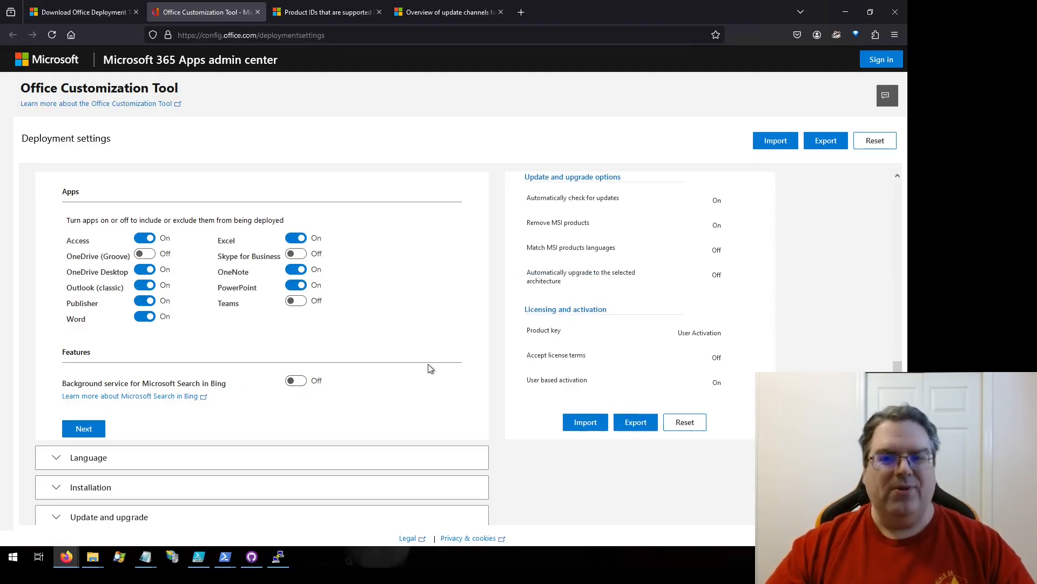
{"action": "scroll", "coordinate": [456, 346], "scroll_direction": "down", "scroll_amount": 1}
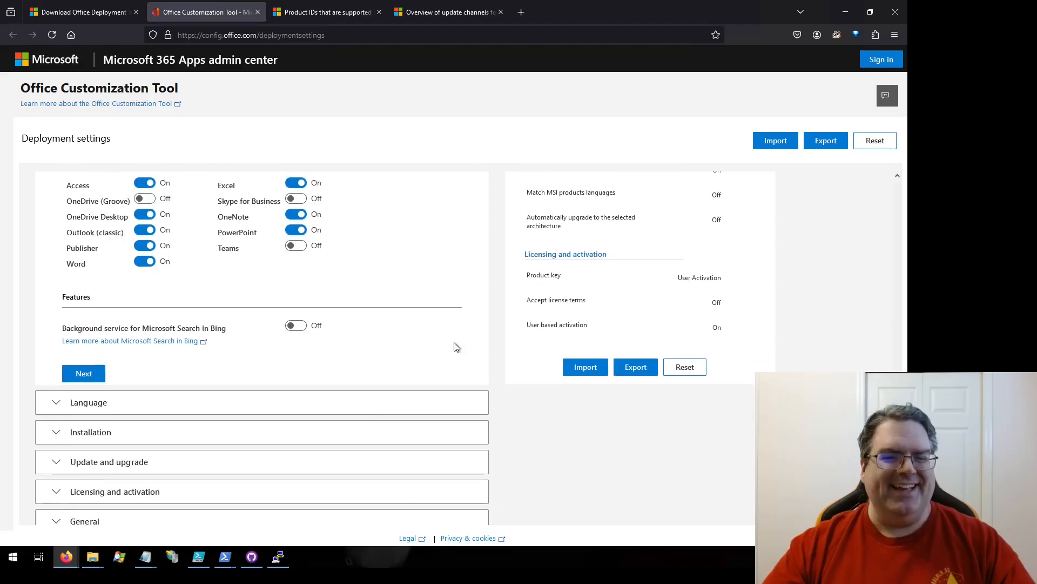
{"action": "scroll", "coordinate": [449, 348], "scroll_direction": "up", "scroll_amount": 1}
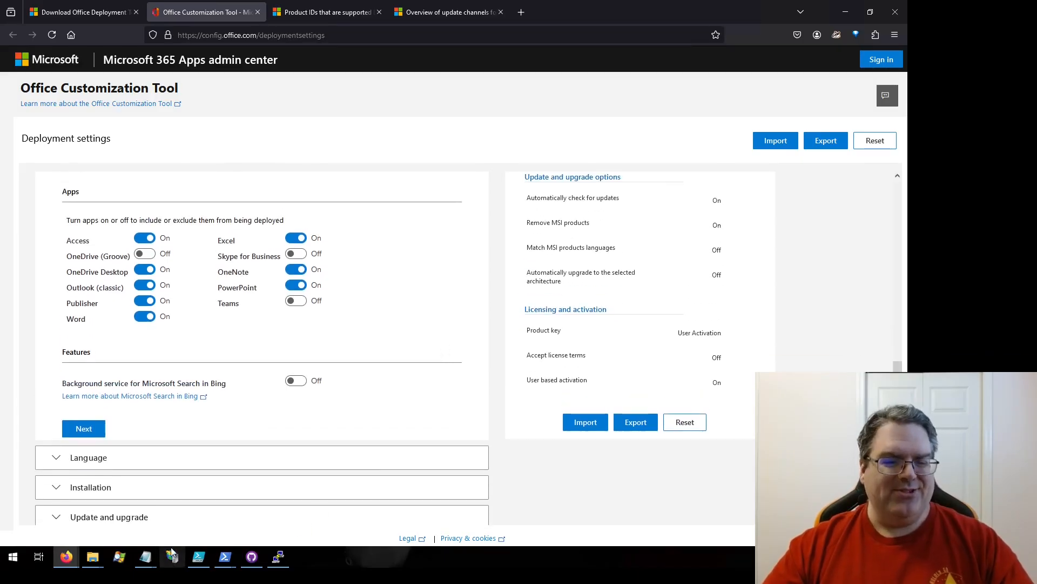
Switch to installOfficeBusiness64.xml in Notepad and highlight the ExcludeApp entries for Groove, Lync, Teams and Bing
{"action": "mouse_move", "coordinate": [145, 556]}
{"action": "left_click", "coordinate": [210, 516]}
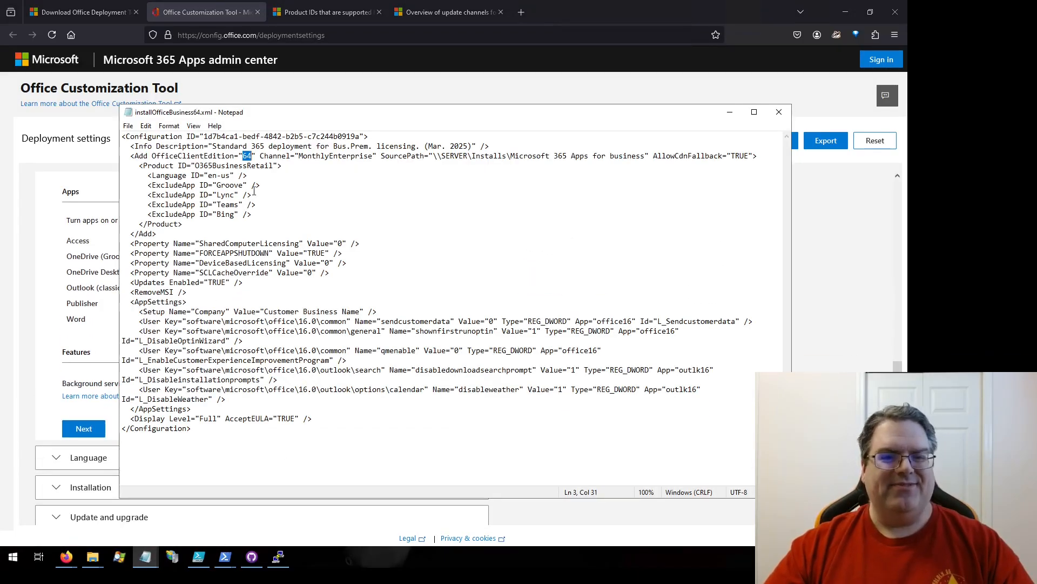
{"action": "left_click_drag", "start_coordinate": [212, 183], "coordinate": [254, 195]}
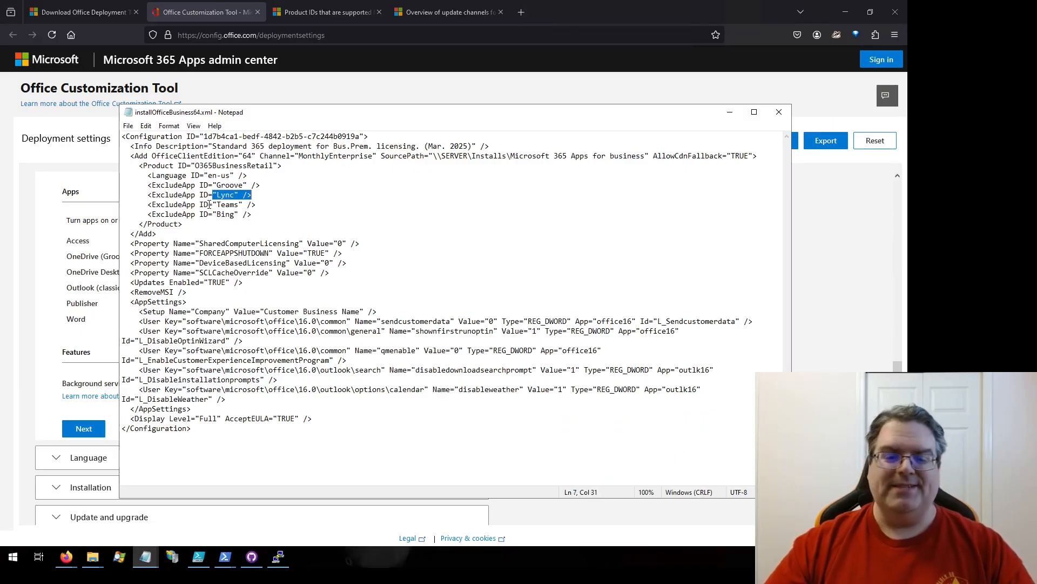
{"action": "left_click_drag", "start_coordinate": [209, 205], "coordinate": [269, 209]}
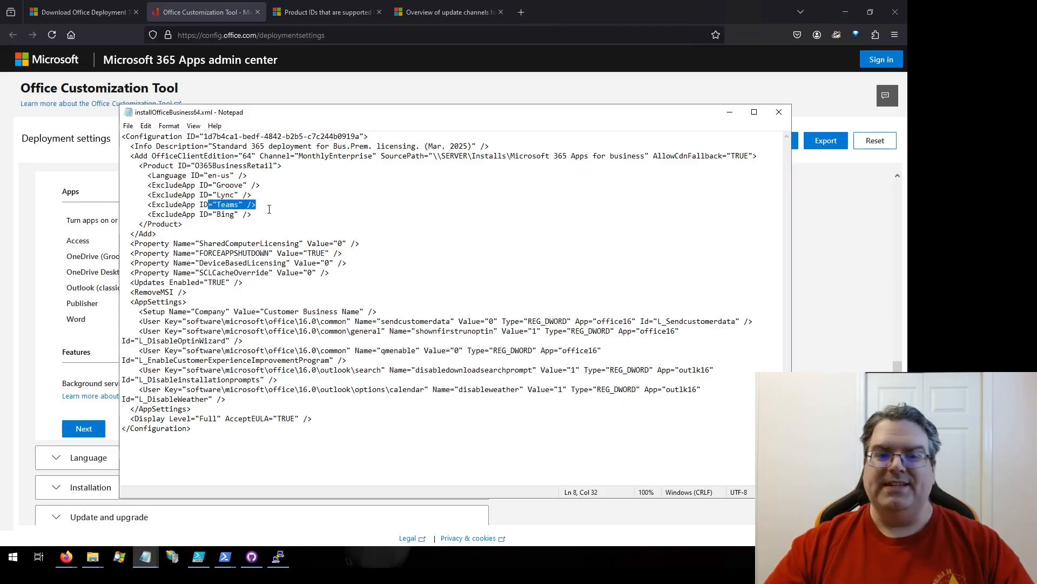
{"action": "left_click_drag", "start_coordinate": [206, 217], "coordinate": [279, 217]}
{"action": "left_click", "coordinate": [267, 221]}
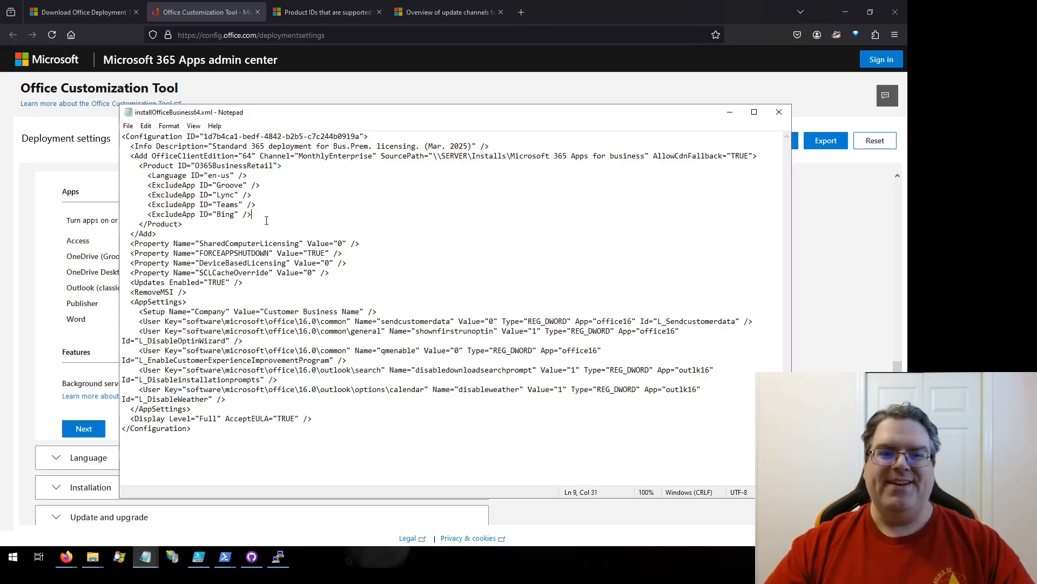
{"action": "left_click_drag", "start_coordinate": [141, 189], "coordinate": [270, 216]}
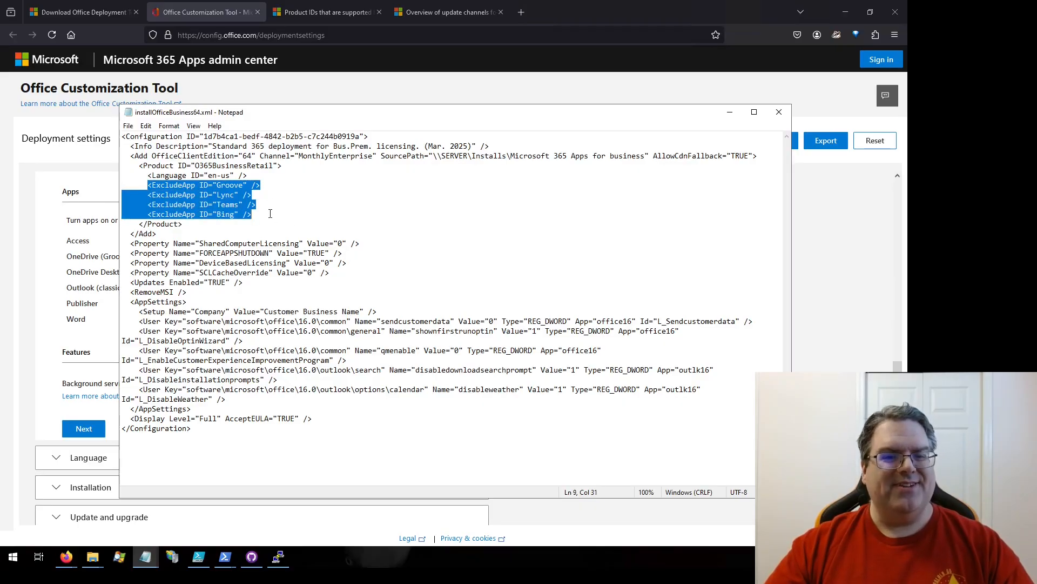
{"action": "left_click", "coordinate": [247, 215]}
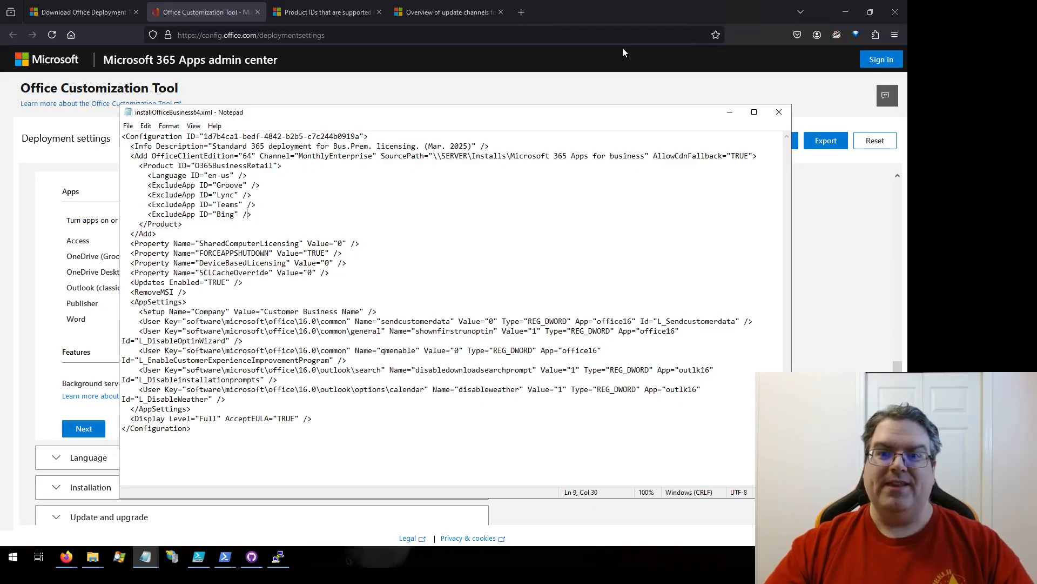
Back in the Office Customization Tool, set the primary language to English (United States)
{"action": "left_click", "coordinate": [680, 9]}
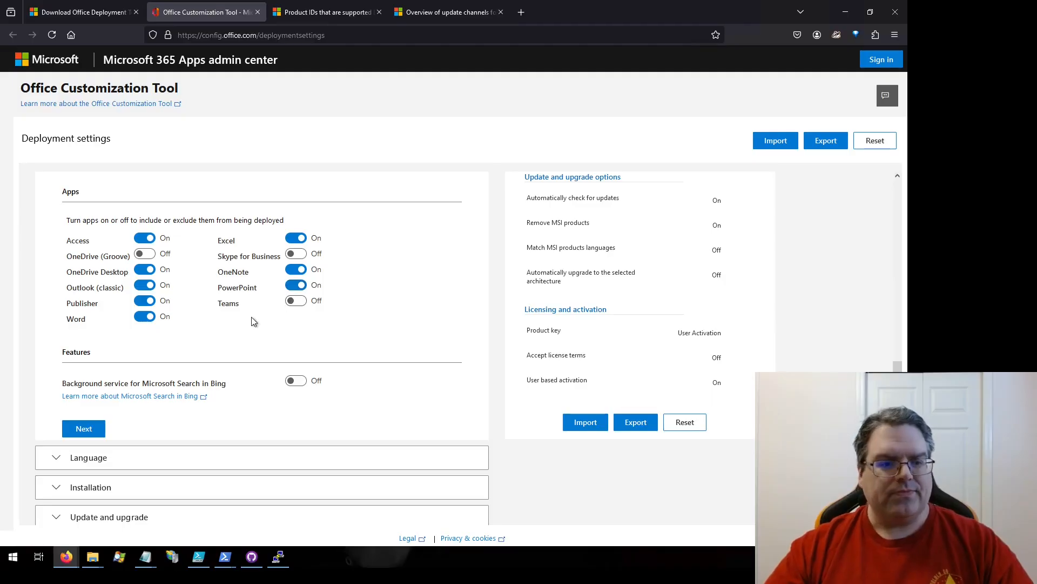
{"action": "scroll", "coordinate": [238, 323], "scroll_direction": "down", "scroll_amount": 3}
{"action": "left_click", "coordinate": [127, 360]}
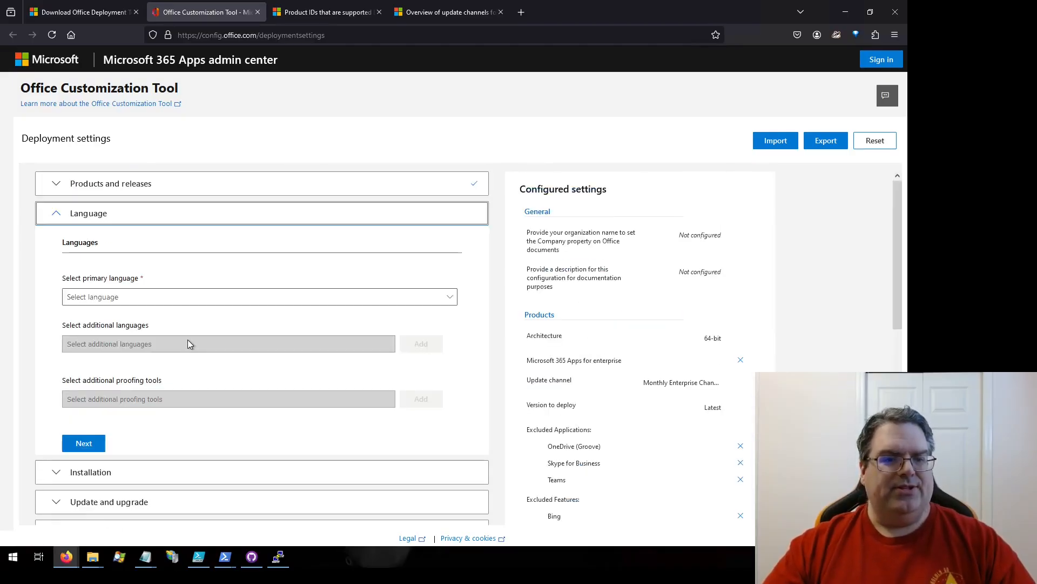
{"action": "left_click", "coordinate": [339, 299]}
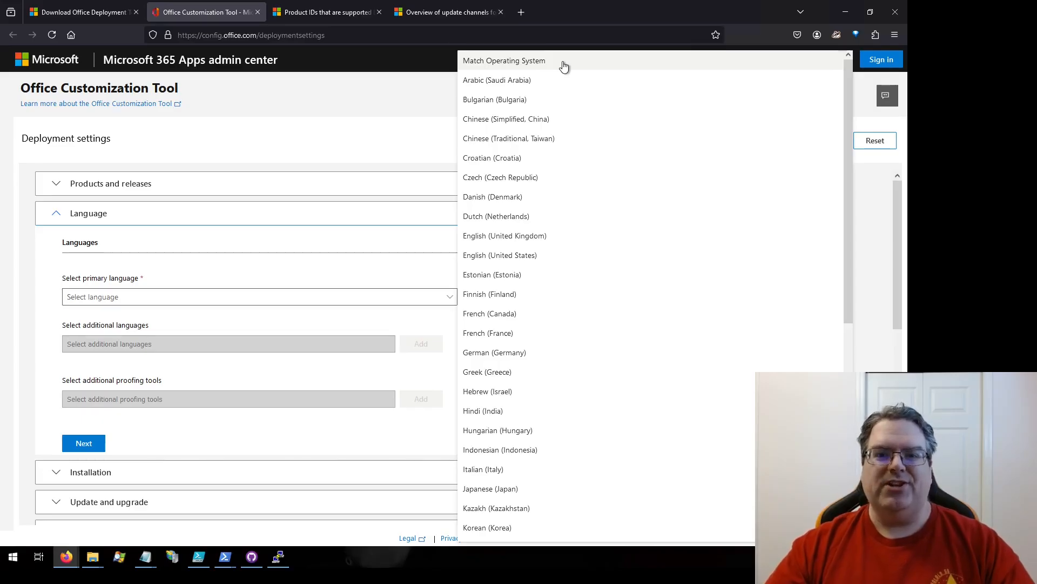
{"action": "scroll", "coordinate": [575, 322], "scroll_direction": "down", "scroll_amount": 10}
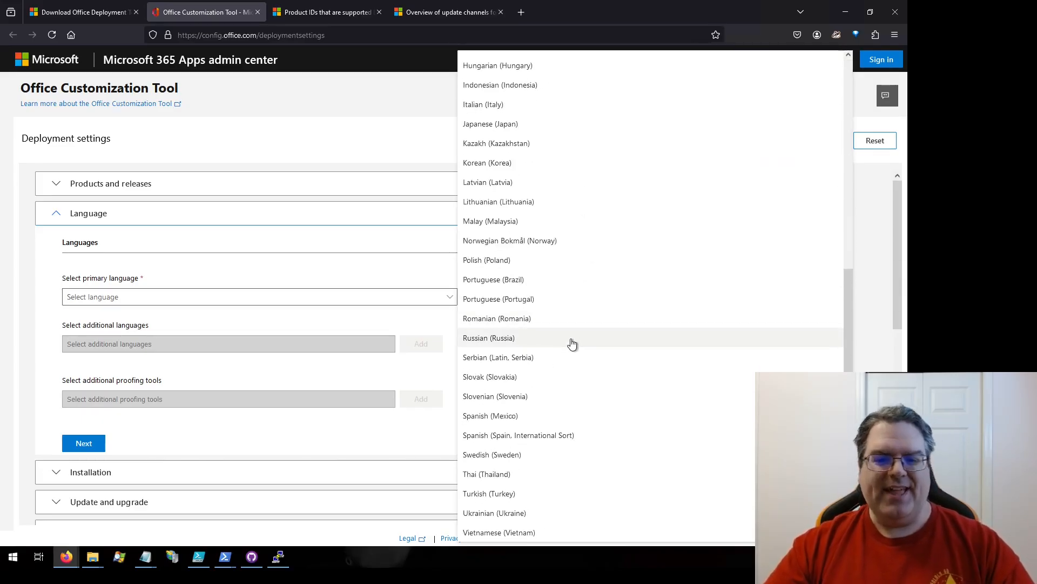
{"action": "scroll", "coordinate": [573, 344], "scroll_direction": "up", "scroll_amount": 10}
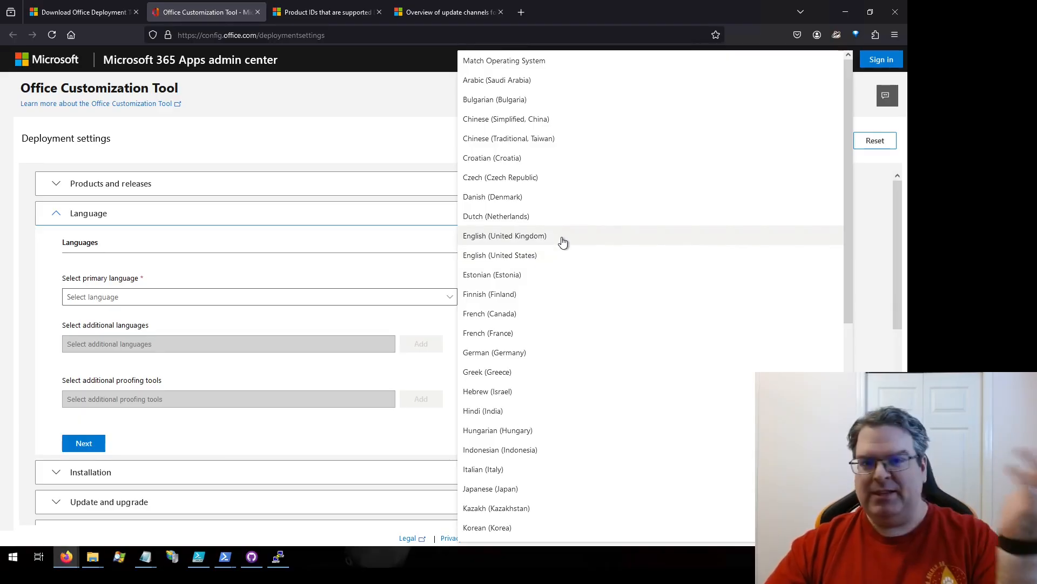
{"action": "left_click", "coordinate": [533, 256]}
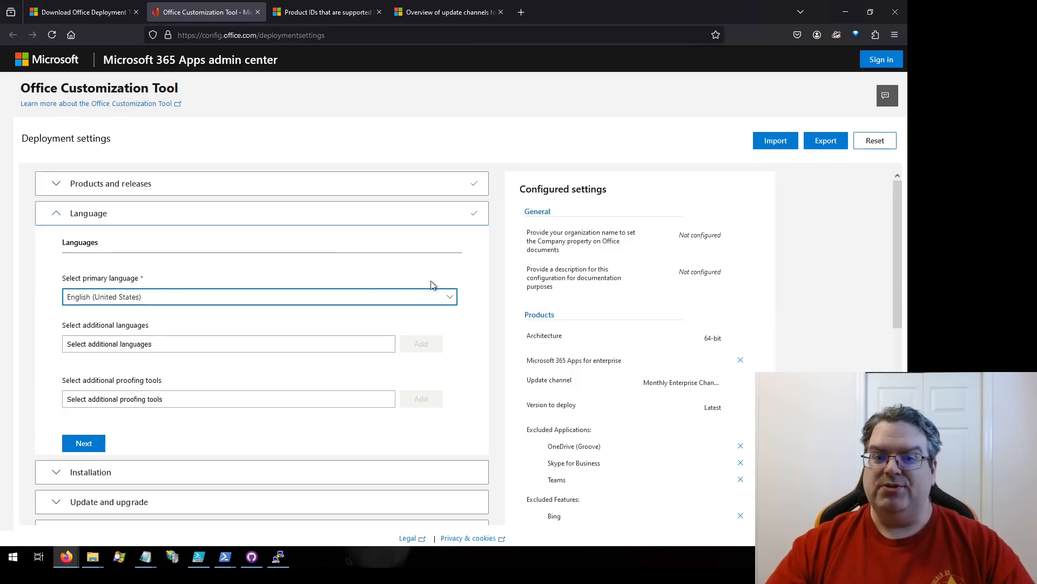
{"action": "left_click", "coordinate": [490, 279]}
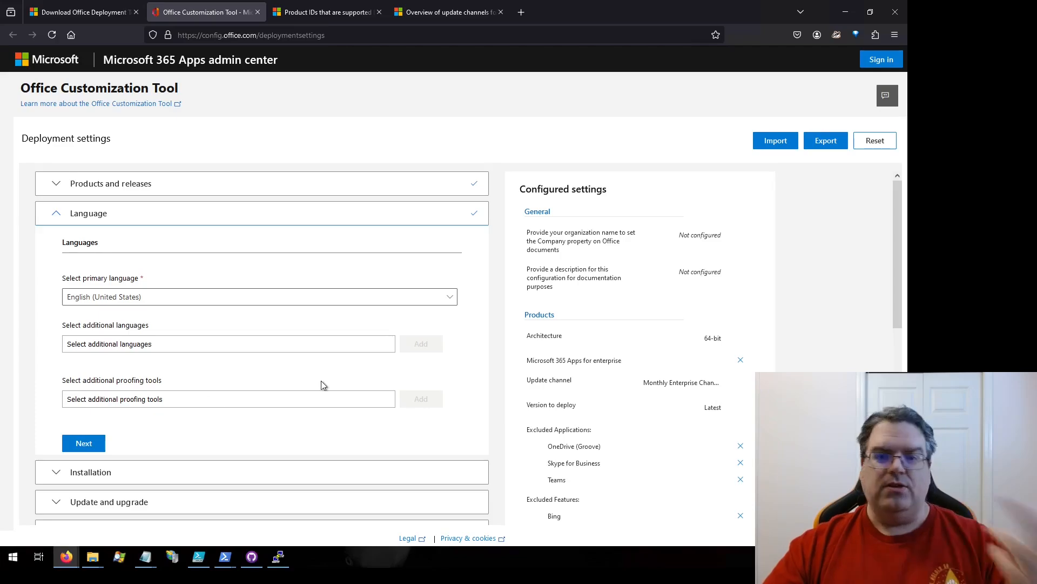
In the installation options, deploy Office from a local source with the source path C:\temp
{"action": "scroll", "coordinate": [475, 348], "scroll_direction": "down", "scroll_amount": 2}
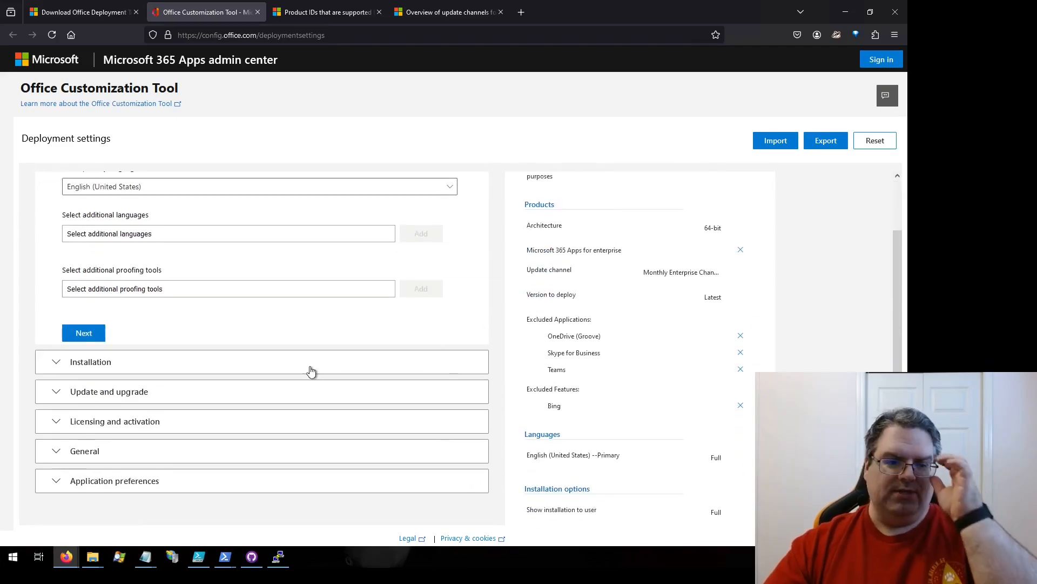
{"action": "left_click", "coordinate": [107, 367]}
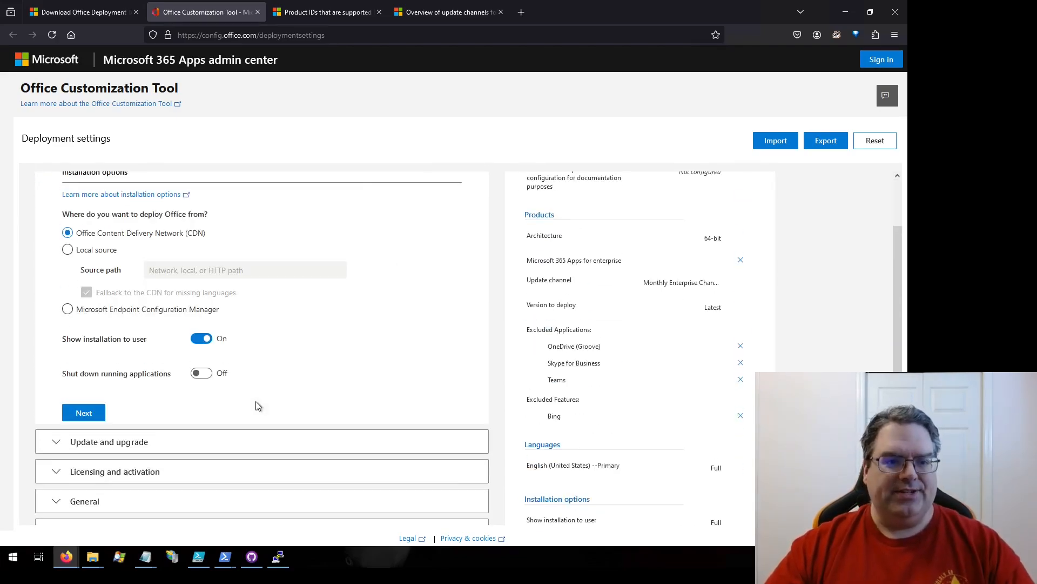
{"action": "scroll", "coordinate": [268, 376], "scroll_direction": "up", "scroll_amount": 2}
{"action": "scroll", "coordinate": [229, 303], "scroll_direction": "down", "scroll_amount": 1}
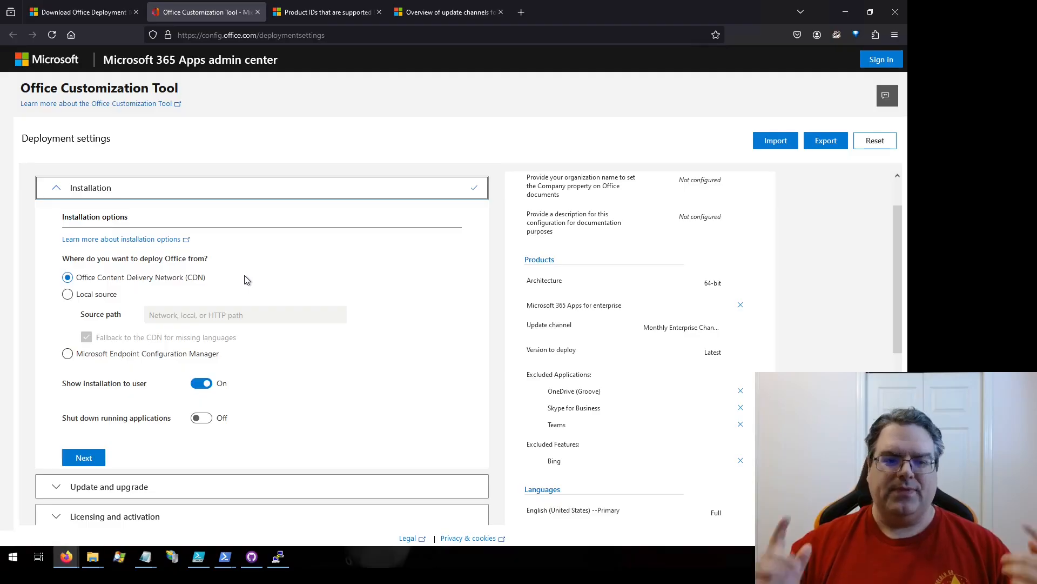
{"action": "left_click", "coordinate": [67, 294]}
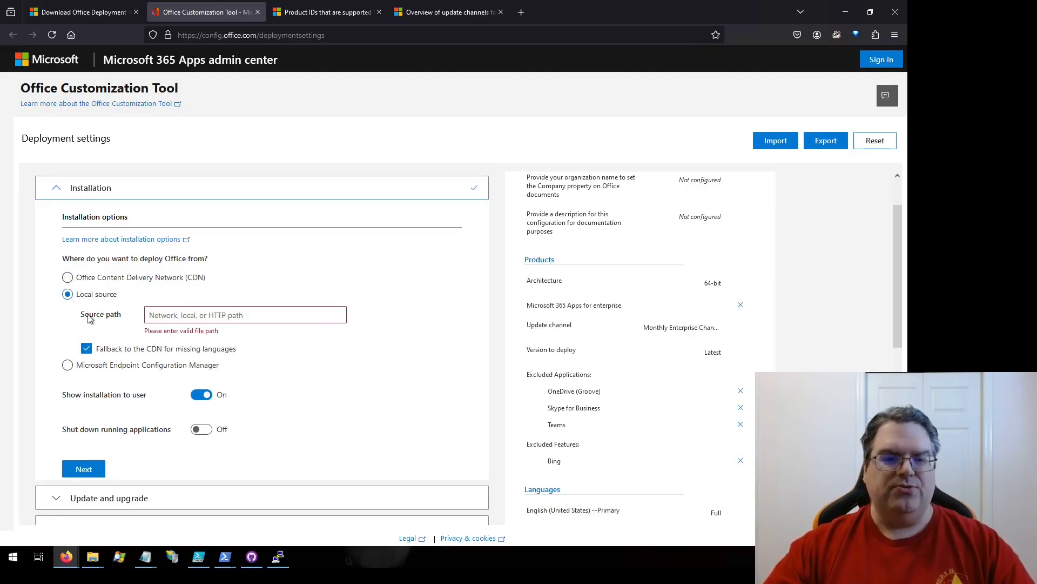
{"action": "left_click", "coordinate": [252, 314]}
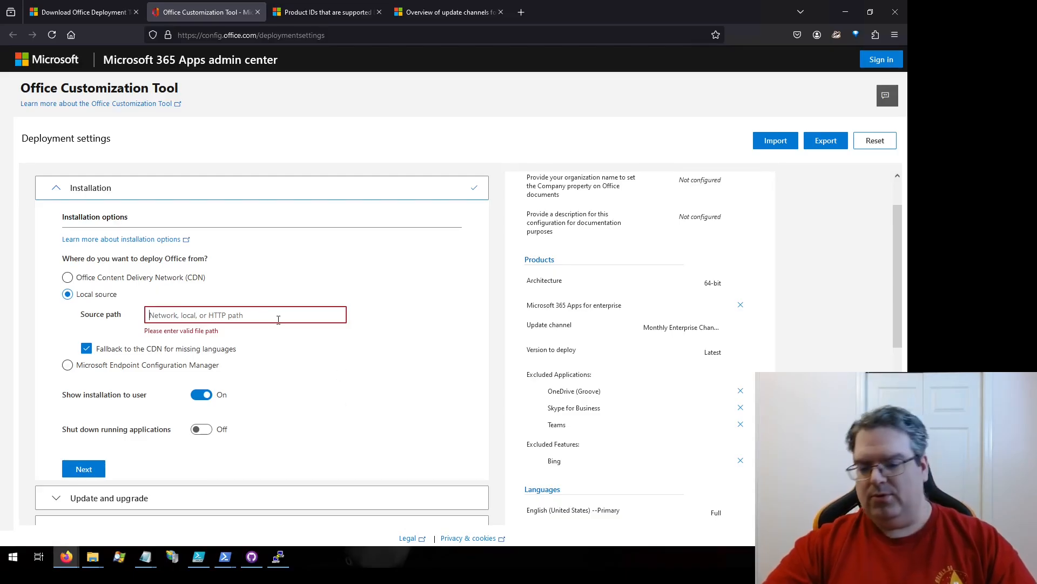
{"action": "type", "text": "C:"}
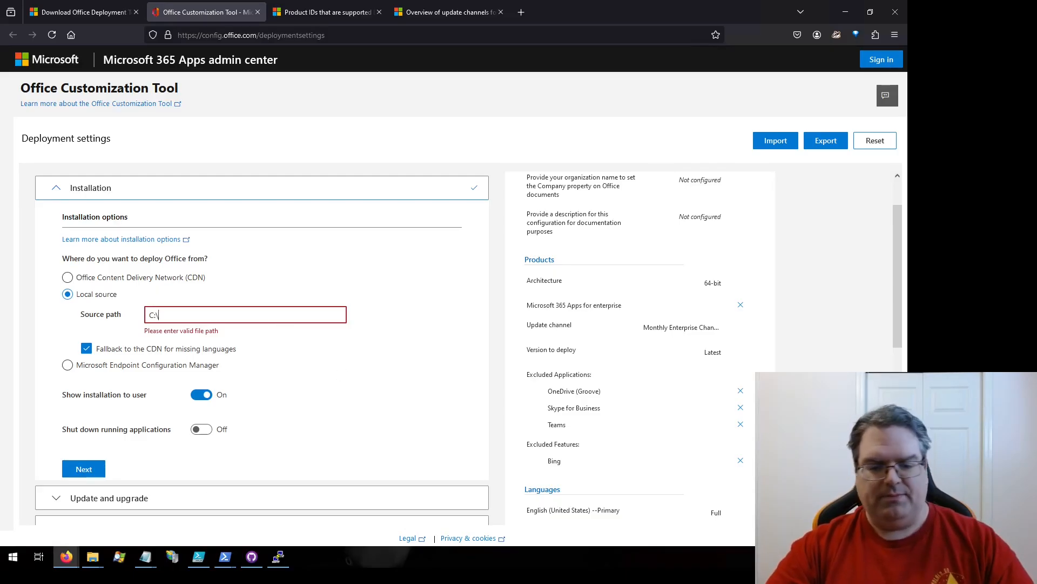
{"action": "type", "text": "\\temp"}
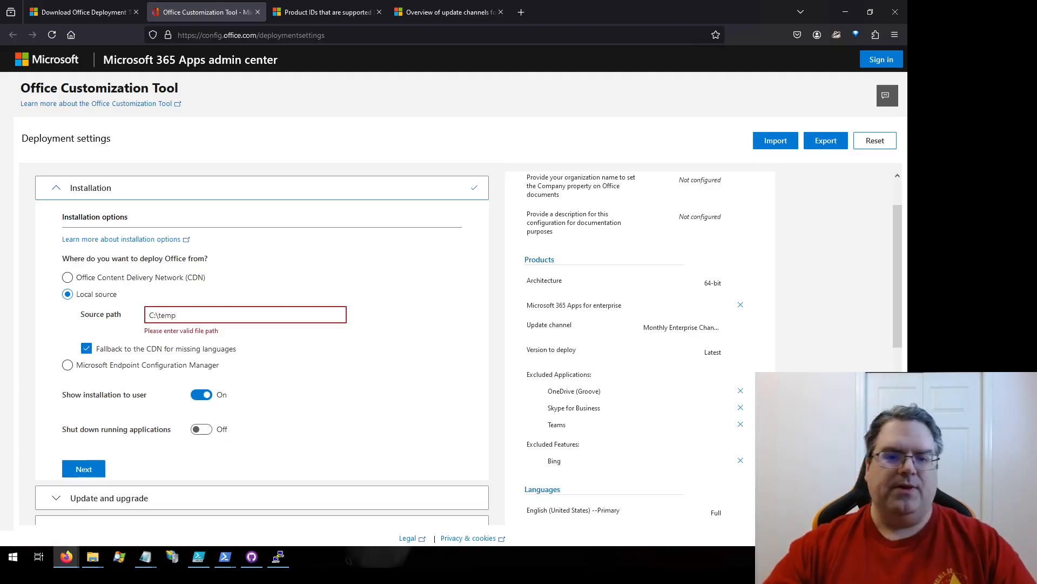
{"action": "left_click", "coordinate": [405, 311]}
Switch to installOfficeBusiness64.xml in Notepad and highlight the network share path in its SourcePath attribute
{"action": "mouse_move", "coordinate": [151, 559]}
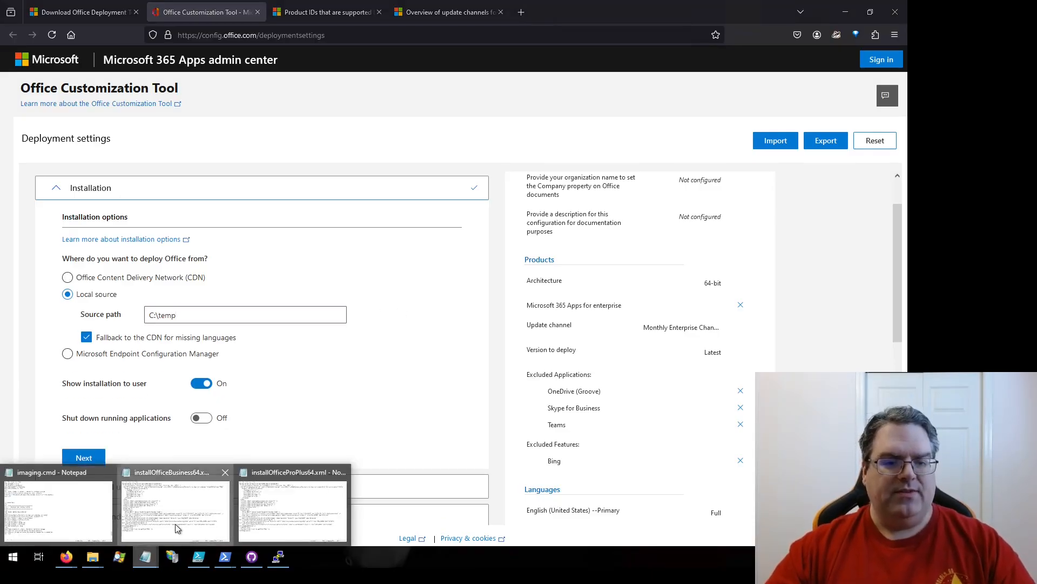
{"action": "left_click", "coordinate": [177, 526]}
{"action": "left_click_drag", "start_coordinate": [432, 156], "coordinate": [649, 157]}
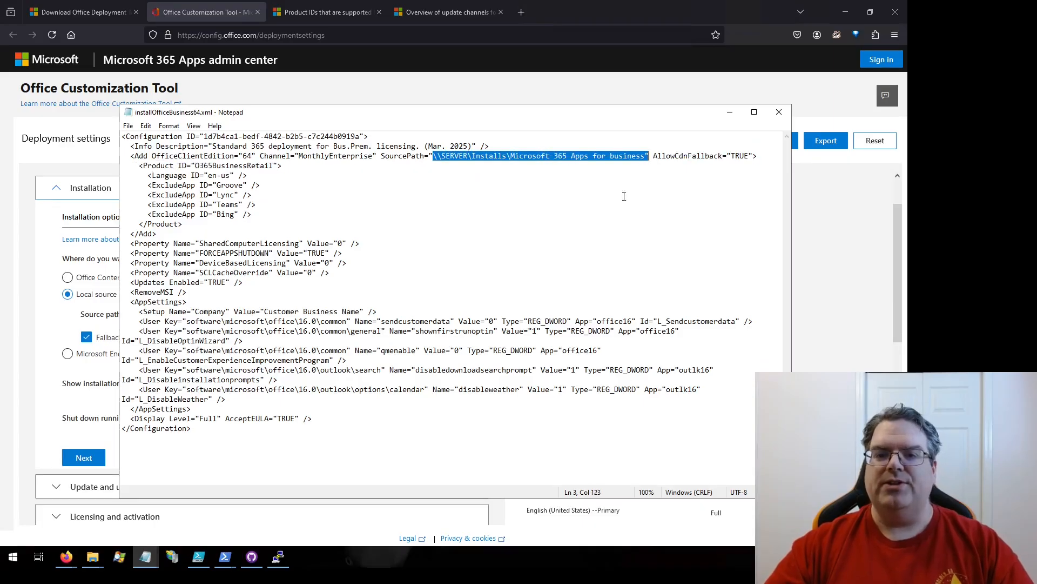
Check the Show installation to user option, then highlight Level="Full" in the Display element of installOfficeBusiness64.xml in Notepad
{"action": "key", "text": "Right"}
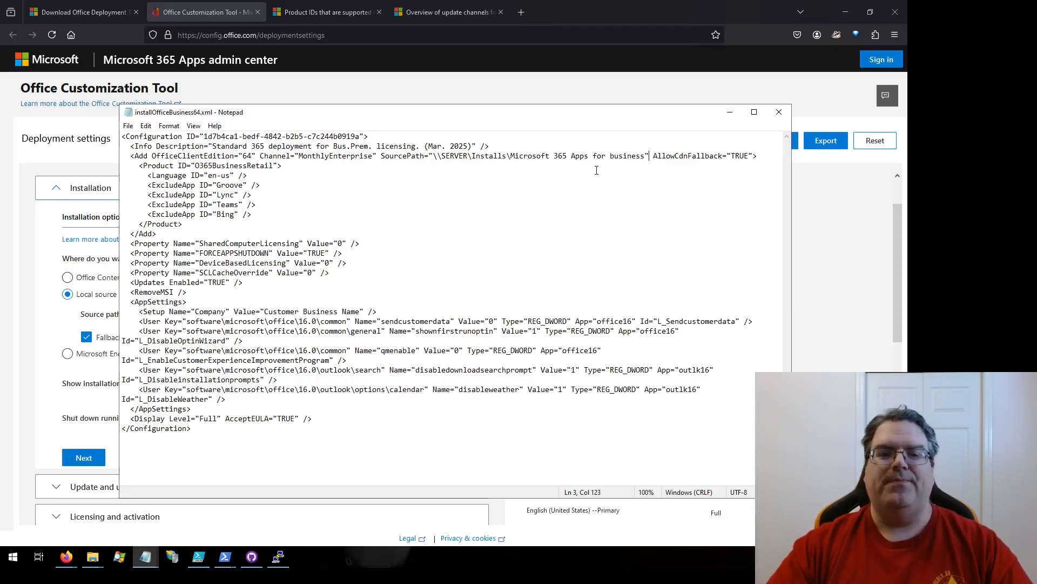
{"action": "left_click", "coordinate": [729, 112]}
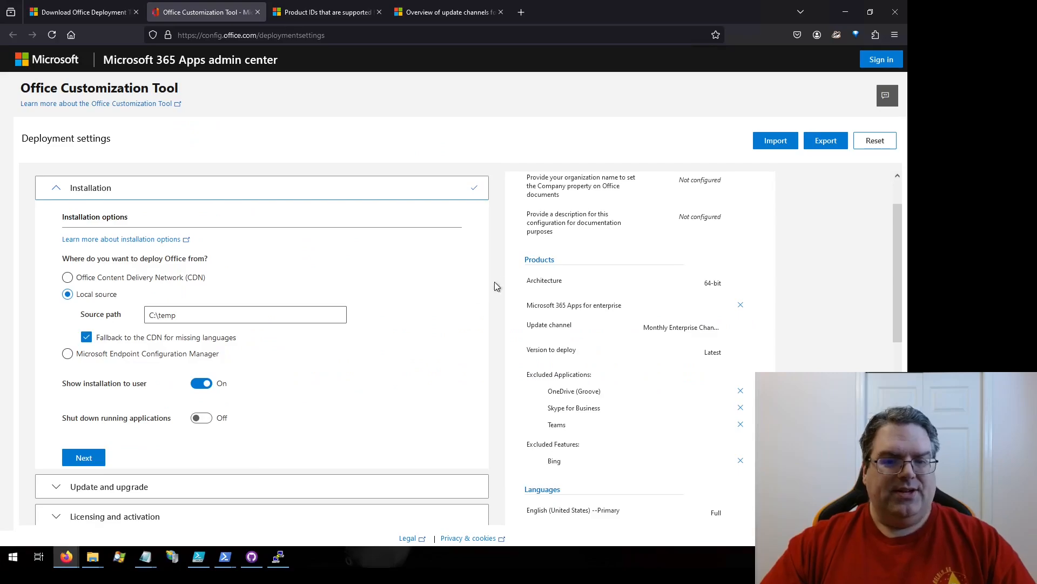
{"action": "scroll", "coordinate": [500, 278], "scroll_direction": "down", "scroll_amount": 3}
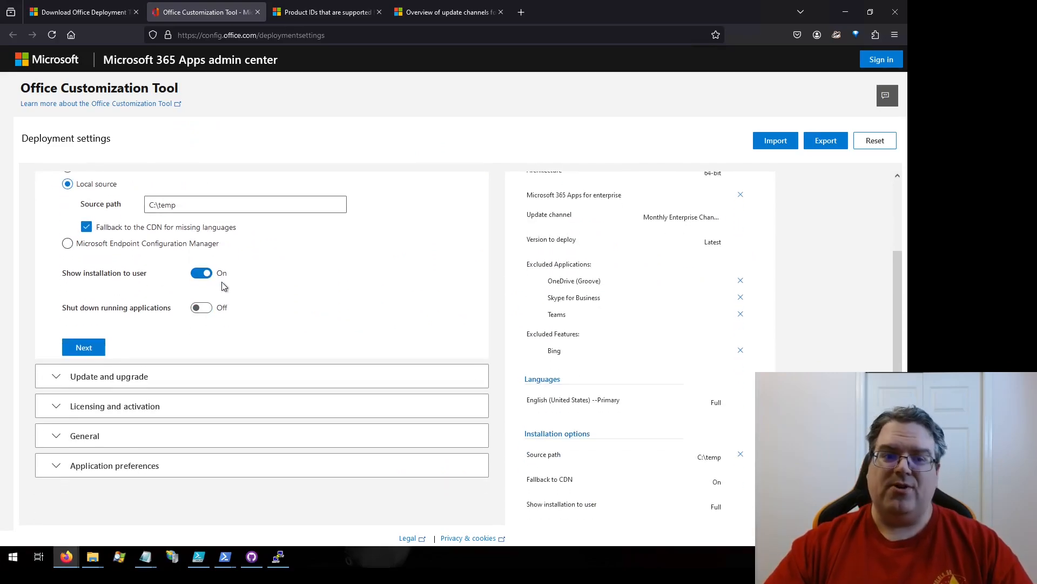
{"action": "mouse_move", "coordinate": [145, 556]}
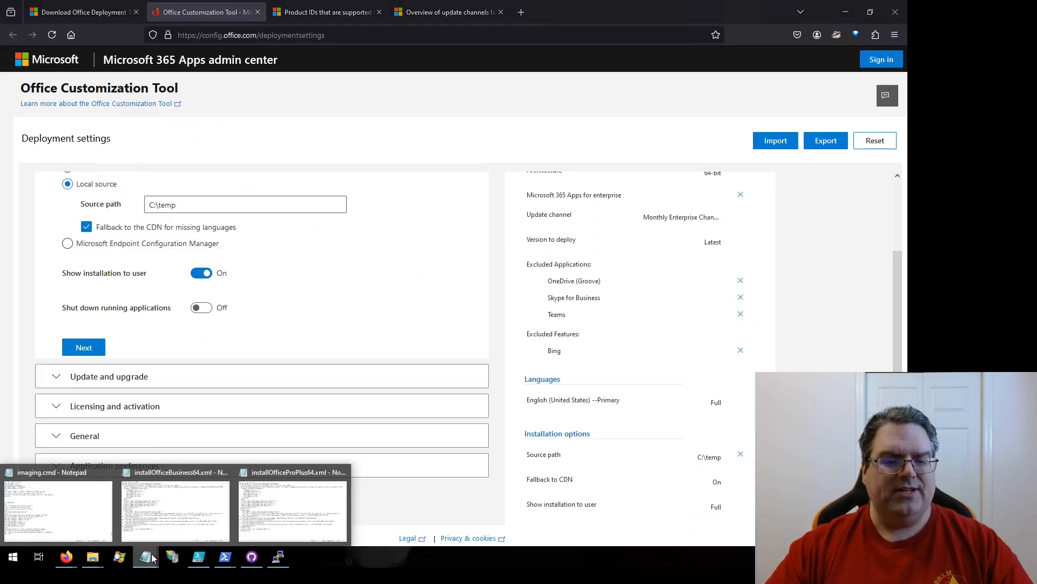
{"action": "left_click", "coordinate": [175, 486]}
{"action": "left_click_drag", "start_coordinate": [130, 419], "coordinate": [221, 419]}
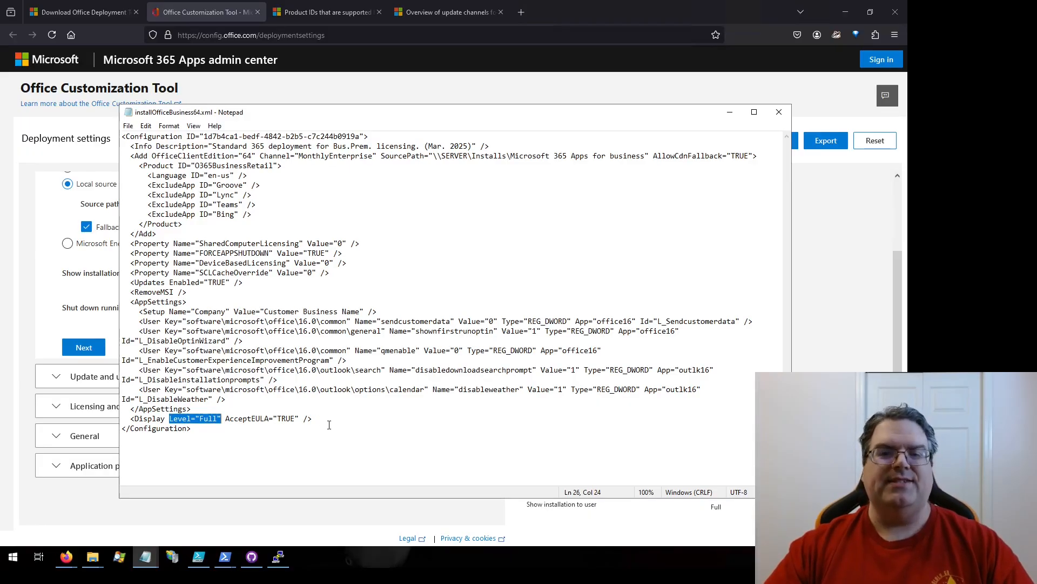
Turn off Show installation to user in the Office Customization Tool, then highlight the Display level value Full in installOfficeBusiness64.xml
{"action": "left_click", "coordinate": [46, 282]}
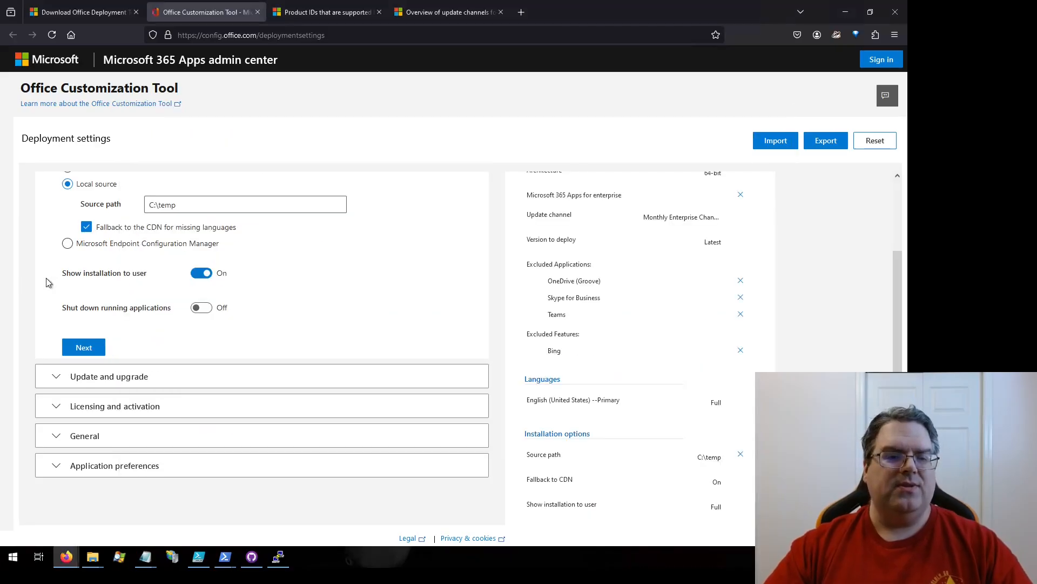
{"action": "left_click", "coordinate": [201, 273]}
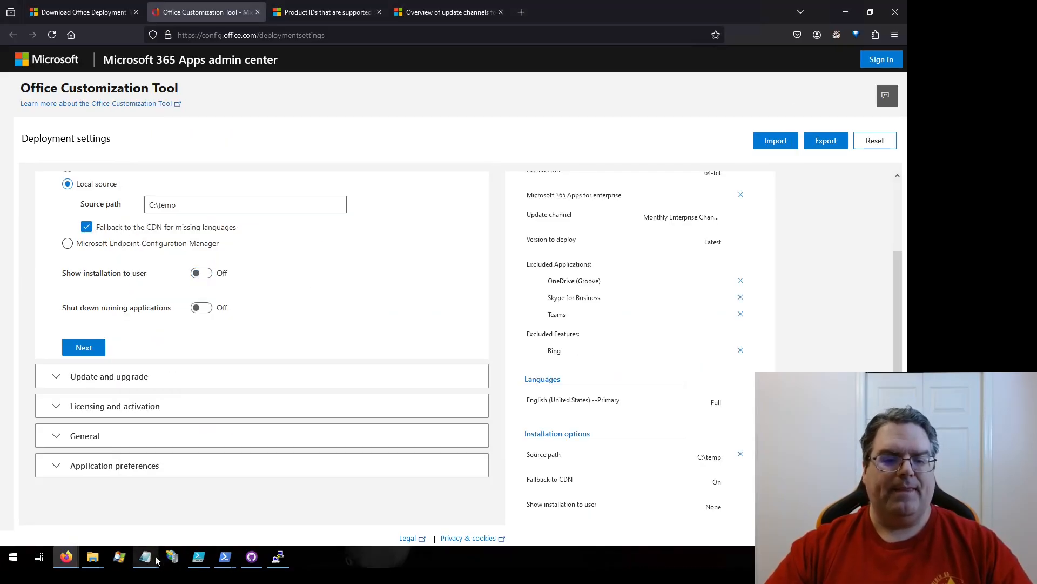
{"action": "mouse_move", "coordinate": [157, 560]}
{"action": "left_click", "coordinate": [197, 521]}
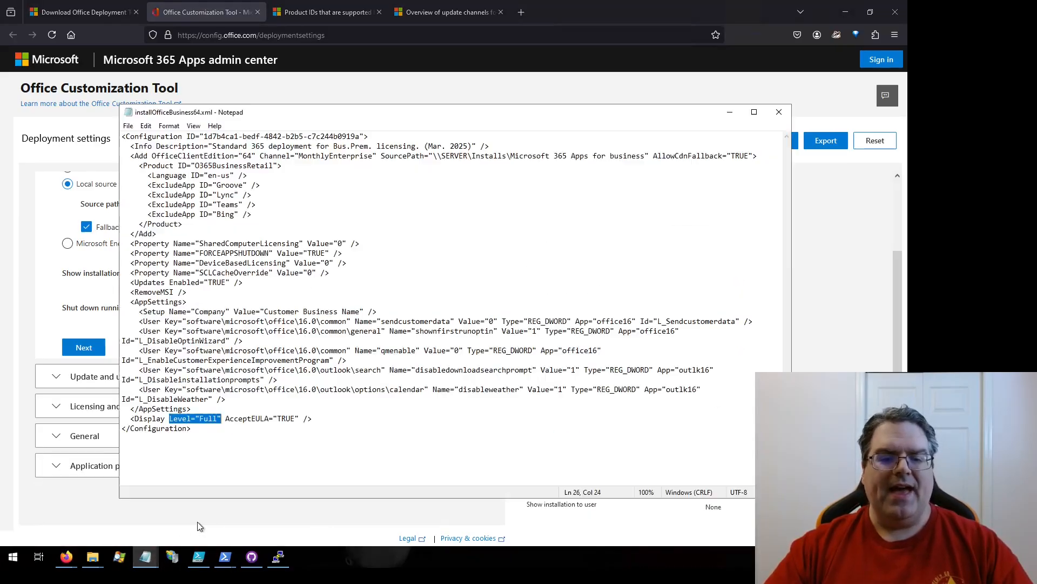
{"action": "left_click", "coordinate": [202, 419]}
{"action": "left_click_drag", "start_coordinate": [199, 418], "coordinate": [218, 418]}
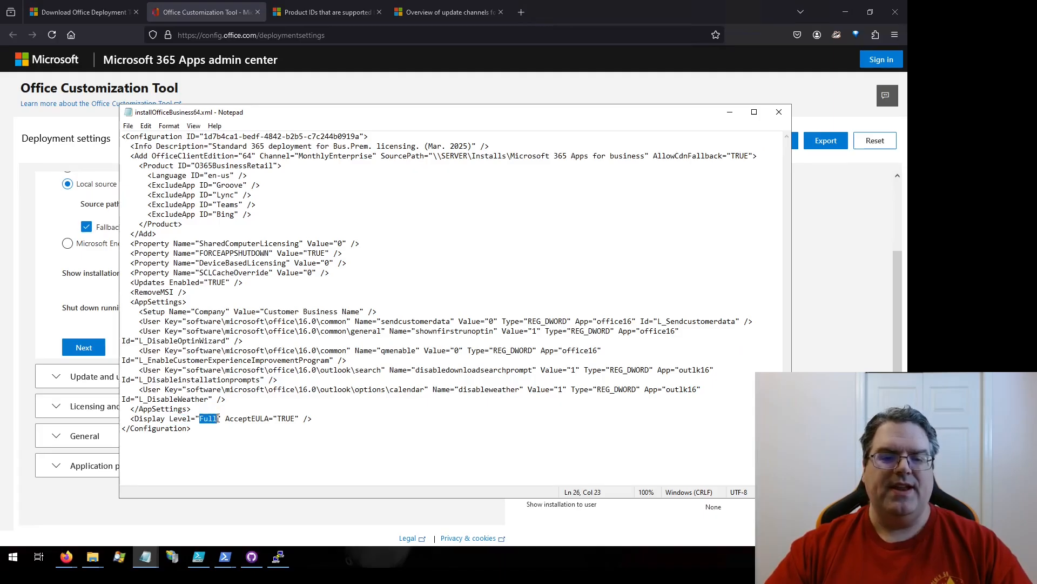
{"action": "left_click", "coordinate": [221, 418]}
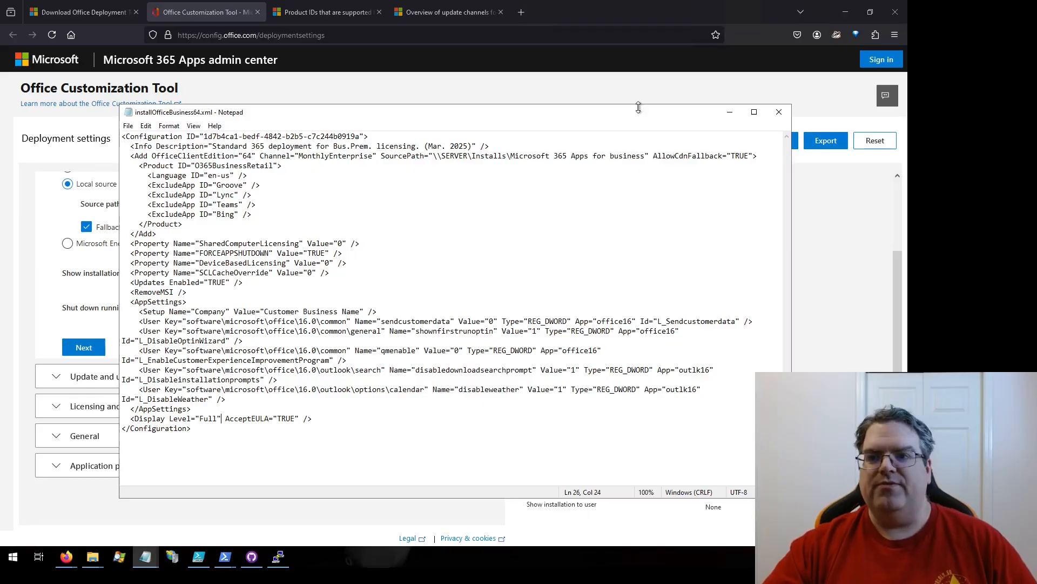
Turn on Shut down running applications in the Office Customization Tool, then highlight the FORCEAPPSHUTDOWN property in installOfficeBusiness64.xml
{"action": "left_click", "coordinate": [742, 39]}
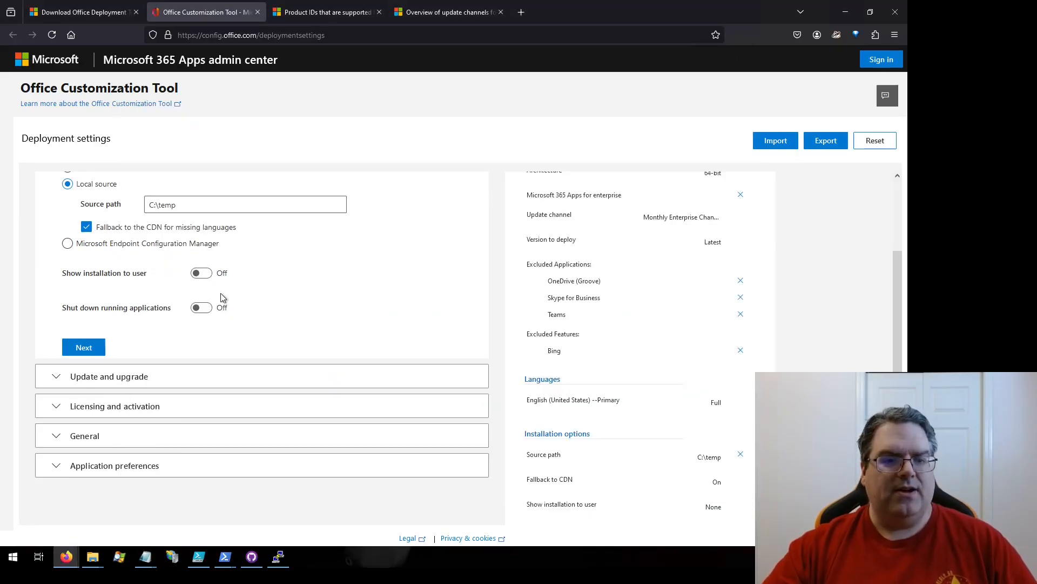
{"action": "left_click", "coordinate": [200, 309]}
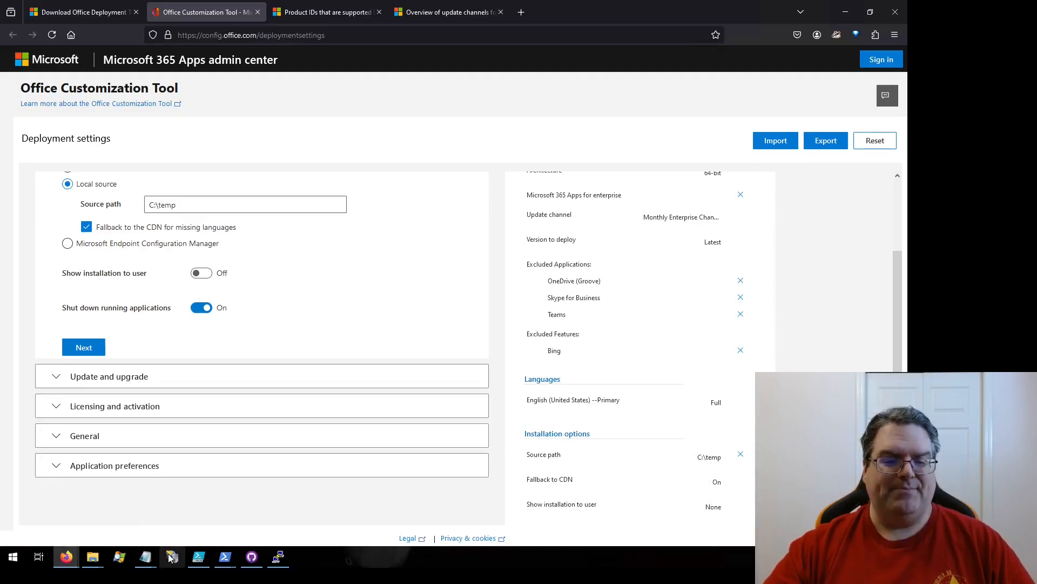
{"action": "mouse_move", "coordinate": [147, 557]}
{"action": "left_click", "coordinate": [173, 518]}
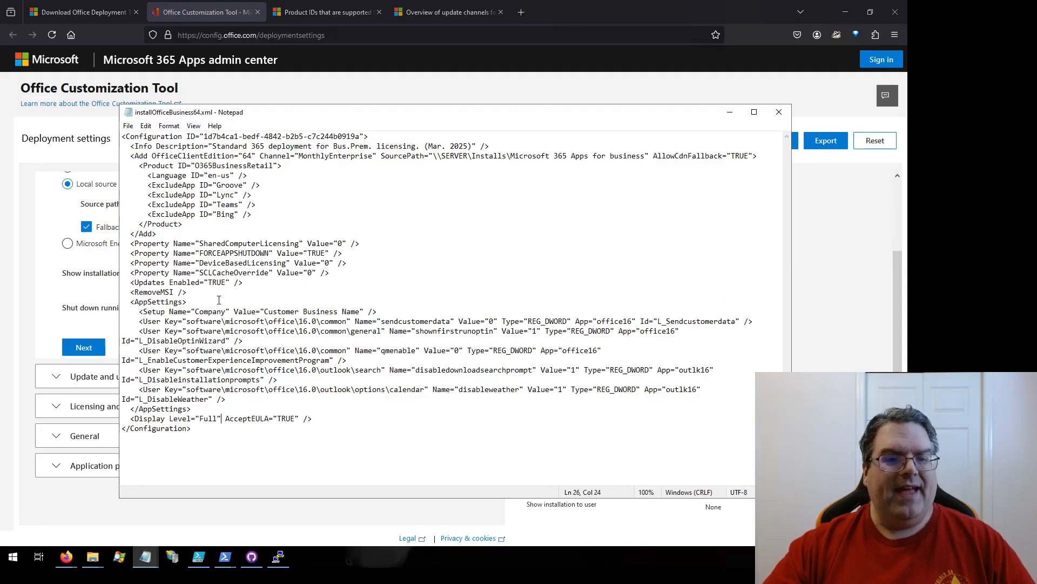
{"action": "left_click_drag", "start_coordinate": [354, 253], "coordinate": [125, 254]}
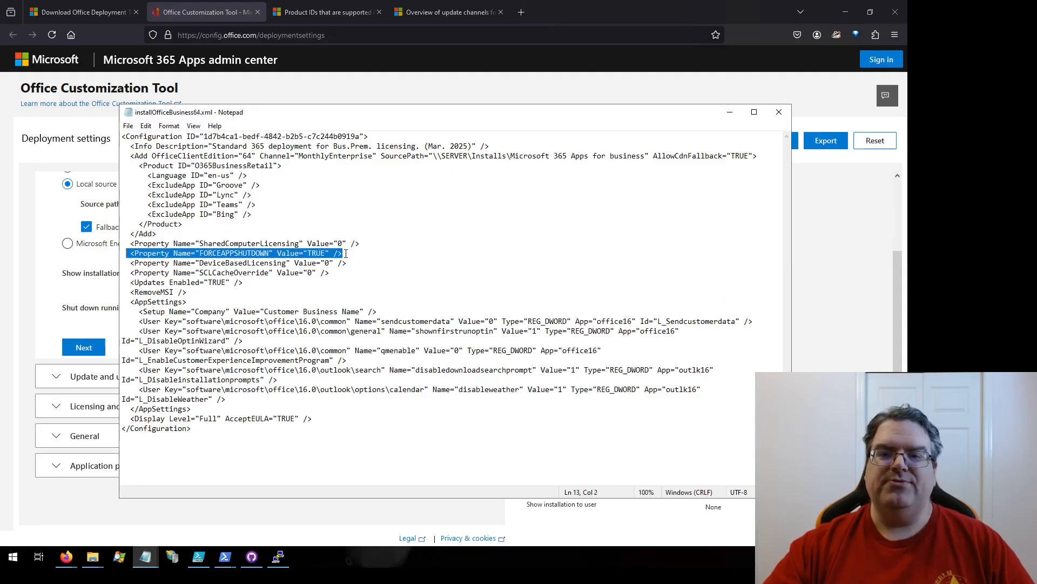
Back in the Office Customization Tool, open the Update and upgrade section and review its update source, automatic update and MSI uninstall options
{"action": "left_click", "coordinate": [749, 36]}
{"action": "scroll", "coordinate": [374, 280], "scroll_direction": "down", "scroll_amount": 3}
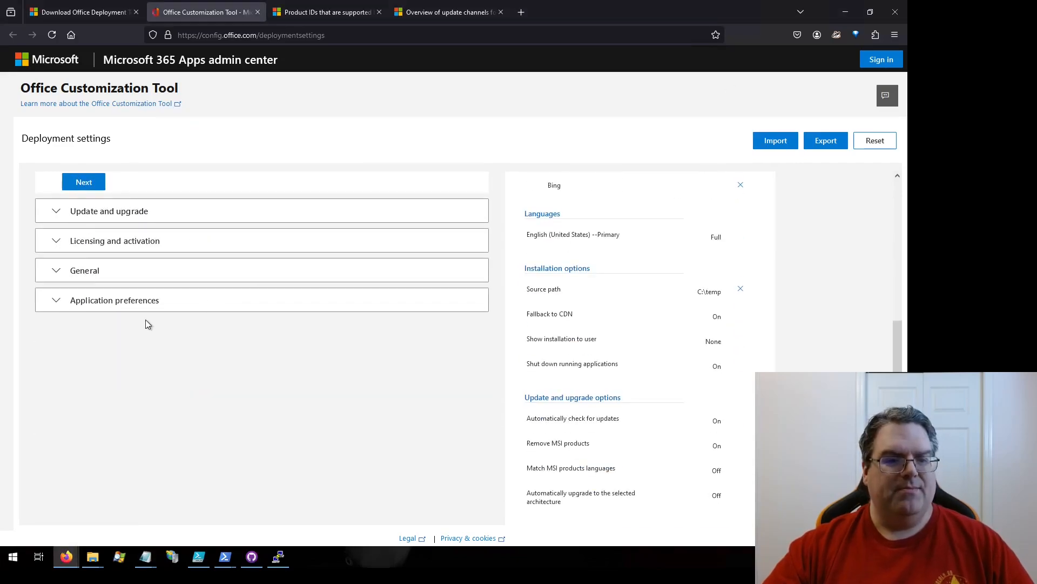
{"action": "left_click", "coordinate": [87, 214]}
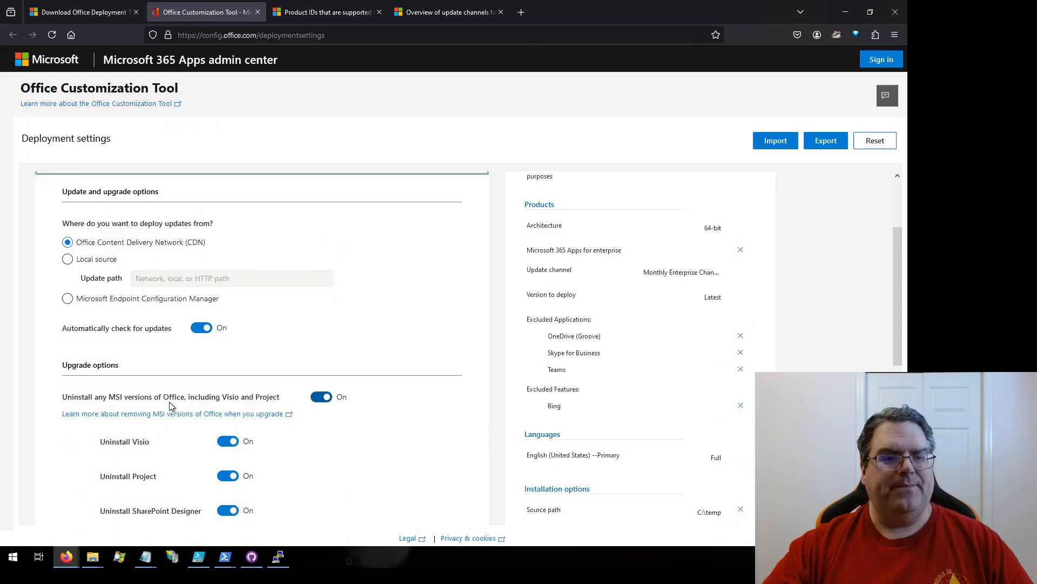
{"action": "scroll", "coordinate": [156, 389], "scroll_direction": "up", "scroll_amount": 1}
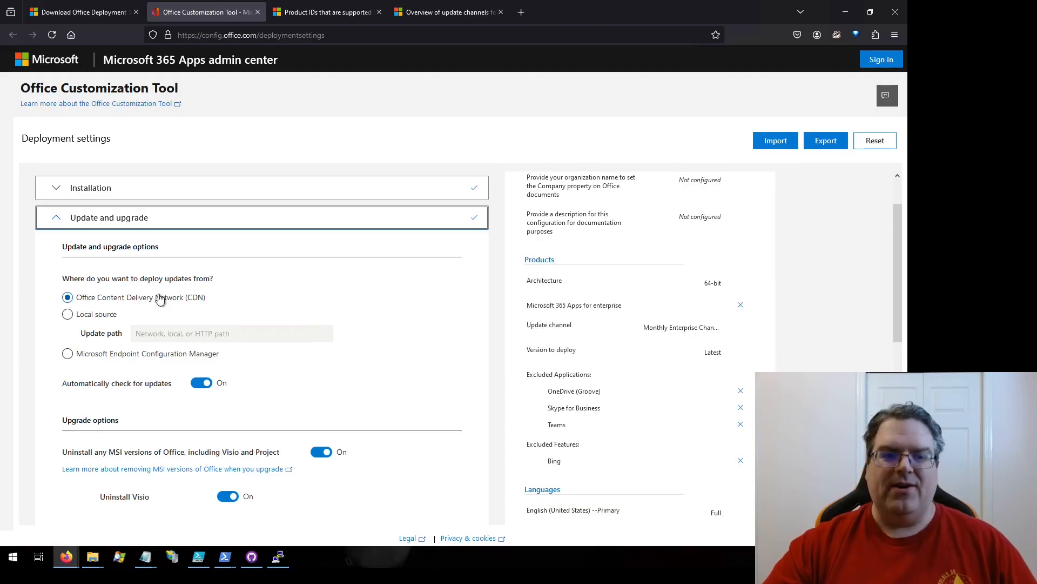
{"action": "scroll", "coordinate": [159, 298], "scroll_direction": "down", "scroll_amount": 1}
{"action": "scroll", "coordinate": [154, 289], "scroll_direction": "down", "scroll_amount": 2}
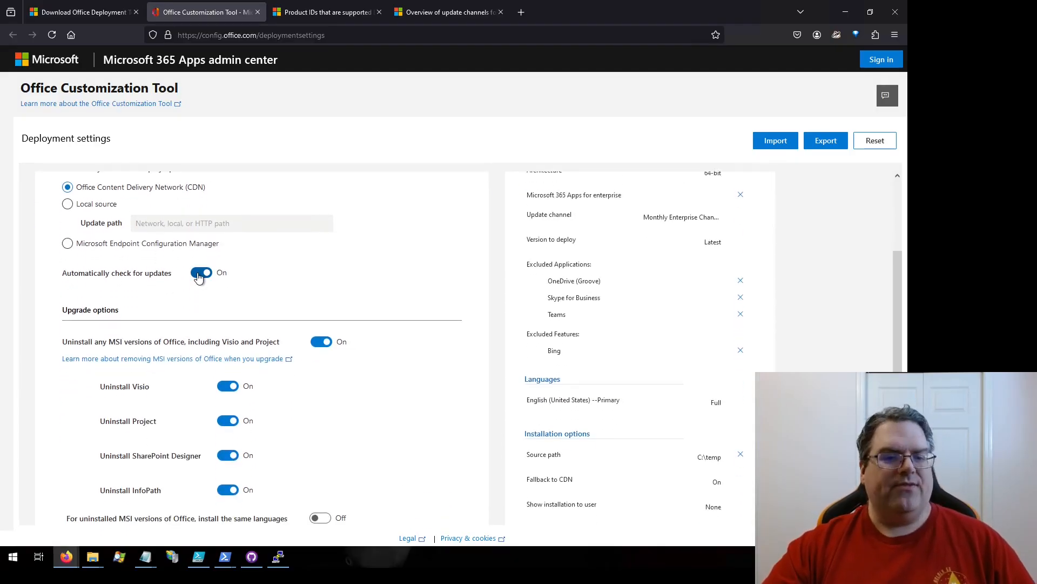
{"action": "scroll", "coordinate": [190, 282], "scroll_direction": "down", "scroll_amount": 3}
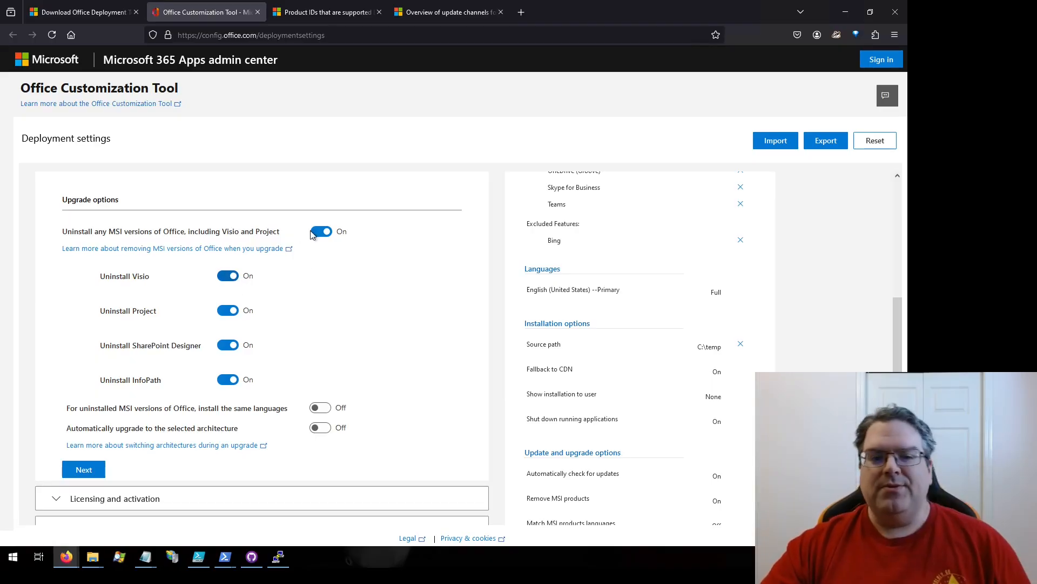
{"action": "left_click", "coordinate": [234, 277]}
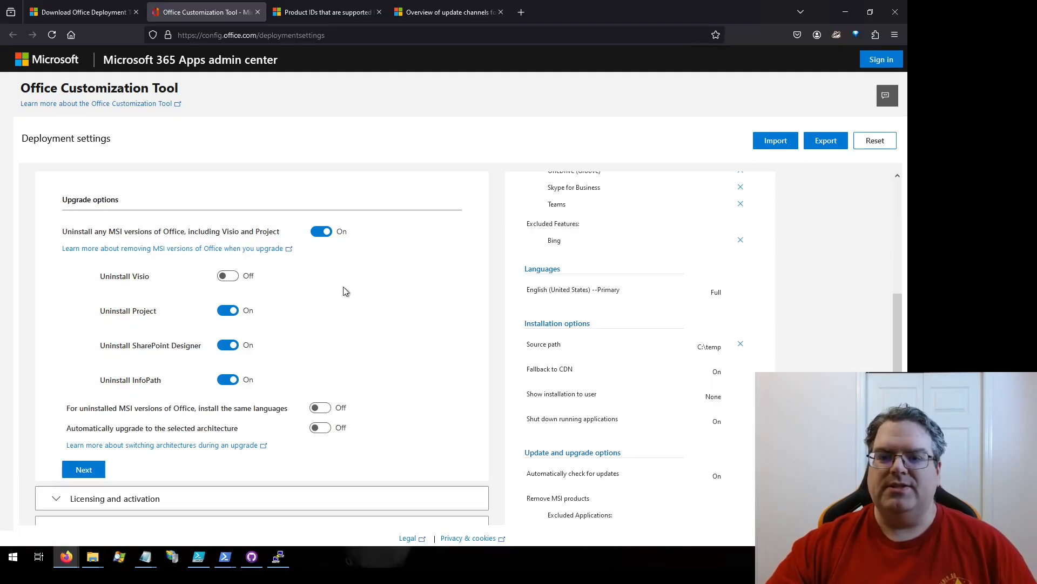
{"action": "left_click", "coordinate": [231, 311]}
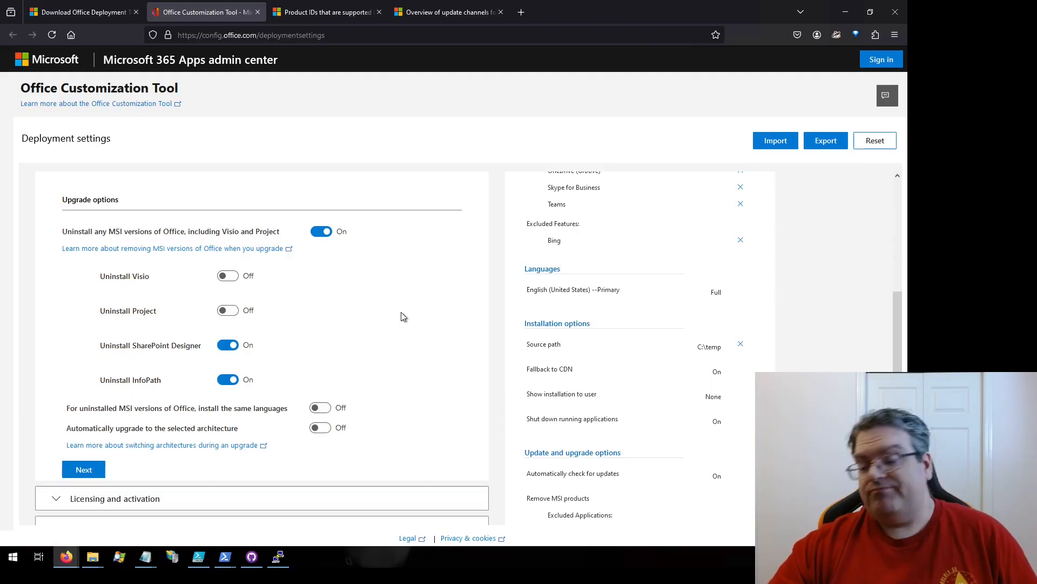
{"action": "left_click", "coordinate": [227, 276]}
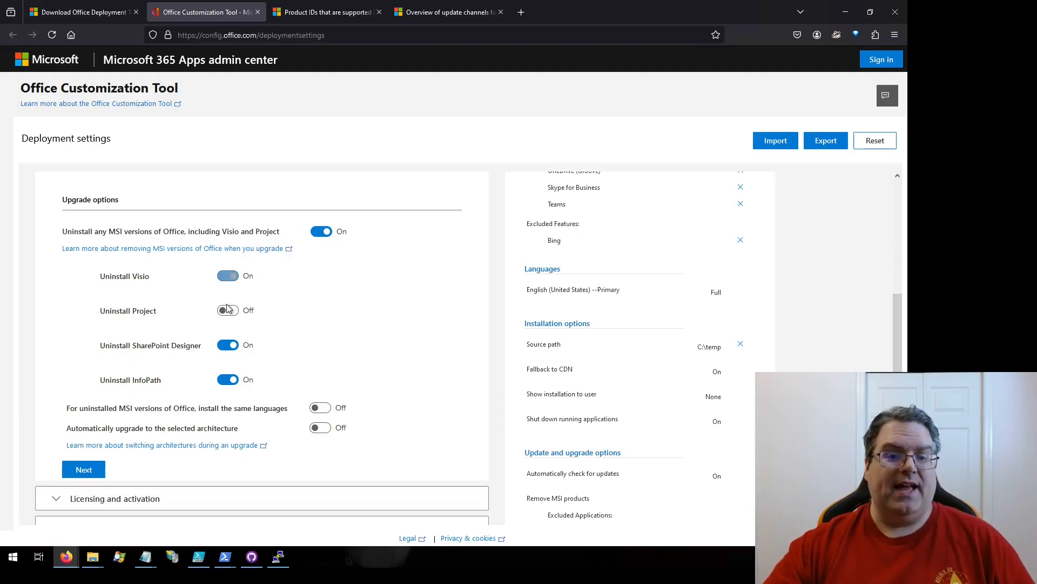
{"action": "left_click", "coordinate": [228, 311]}
In the Licensing and activation section, turn on automatic acceptance of the license terms
{"action": "scroll", "coordinate": [259, 301], "scroll_direction": "down", "scroll_amount": 2}
{"action": "scroll", "coordinate": [258, 301], "scroll_direction": "down", "scroll_amount": 1}
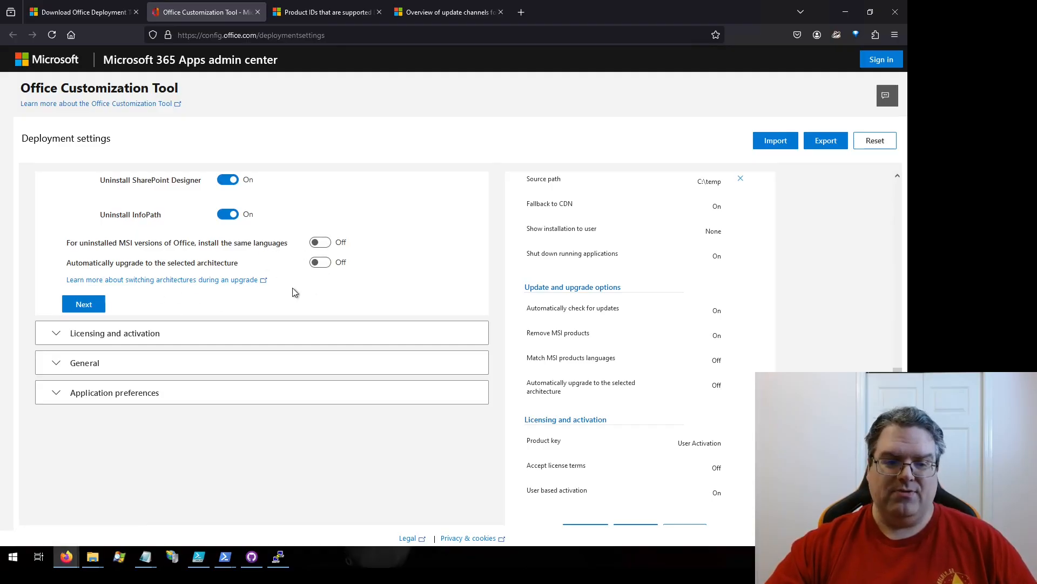
{"action": "left_click", "coordinate": [165, 336]}
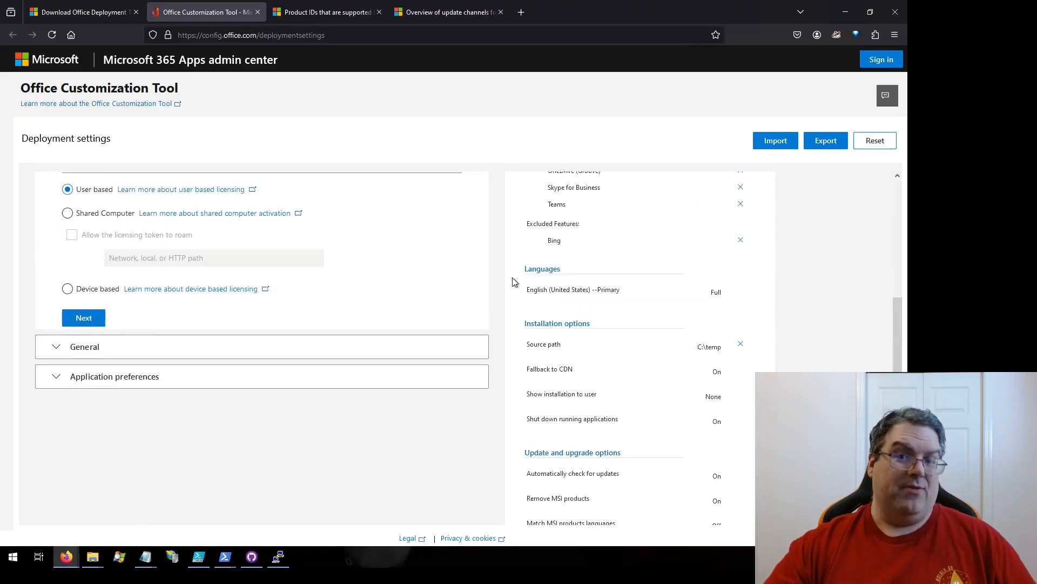
{"action": "scroll", "coordinate": [503, 275], "scroll_direction": "up", "scroll_amount": 2}
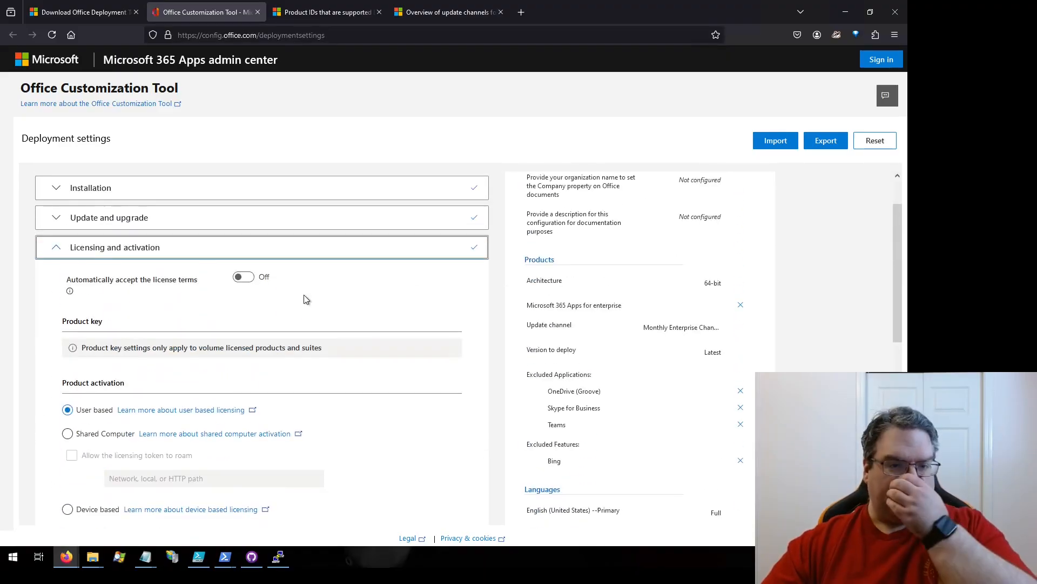
{"action": "left_click", "coordinate": [243, 276]}
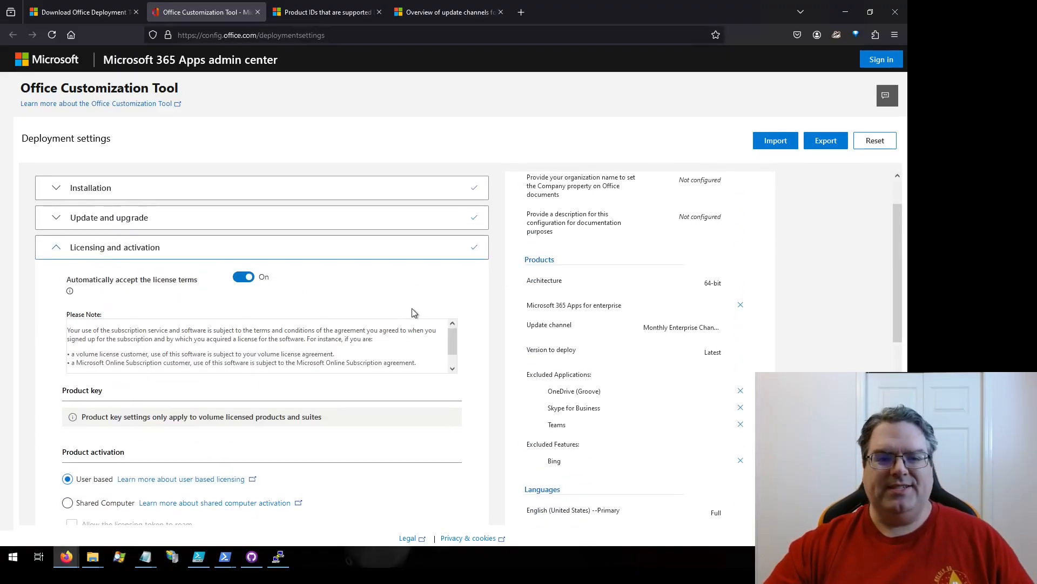
Switch to installOfficeBusiness64.xml in Notepad and highlight AcceptEULA="TRUE" in the Display element
{"action": "scroll", "coordinate": [503, 328], "scroll_direction": "down", "scroll_amount": 1}
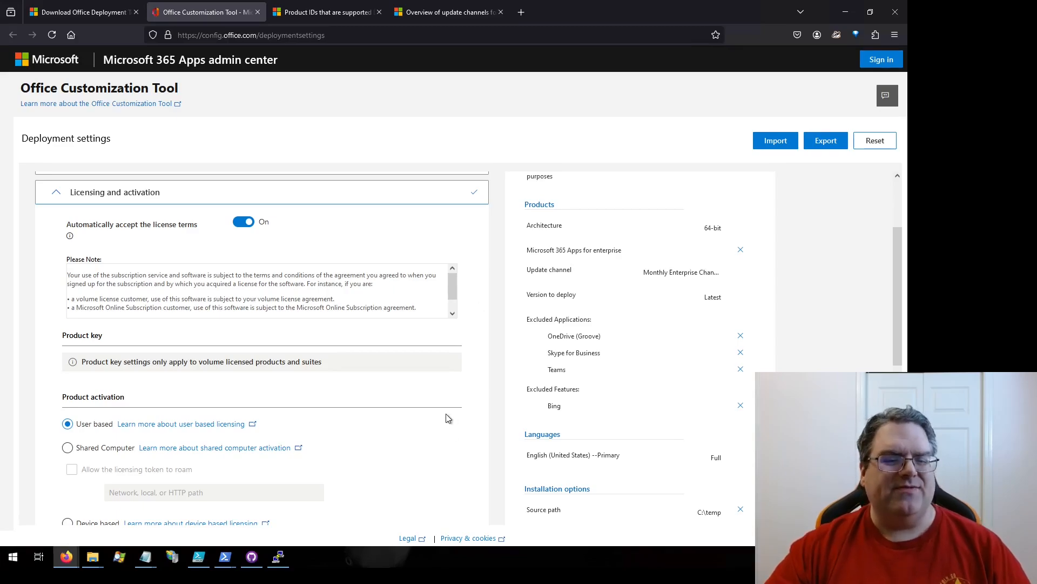
{"action": "mouse_move", "coordinate": [145, 557]}
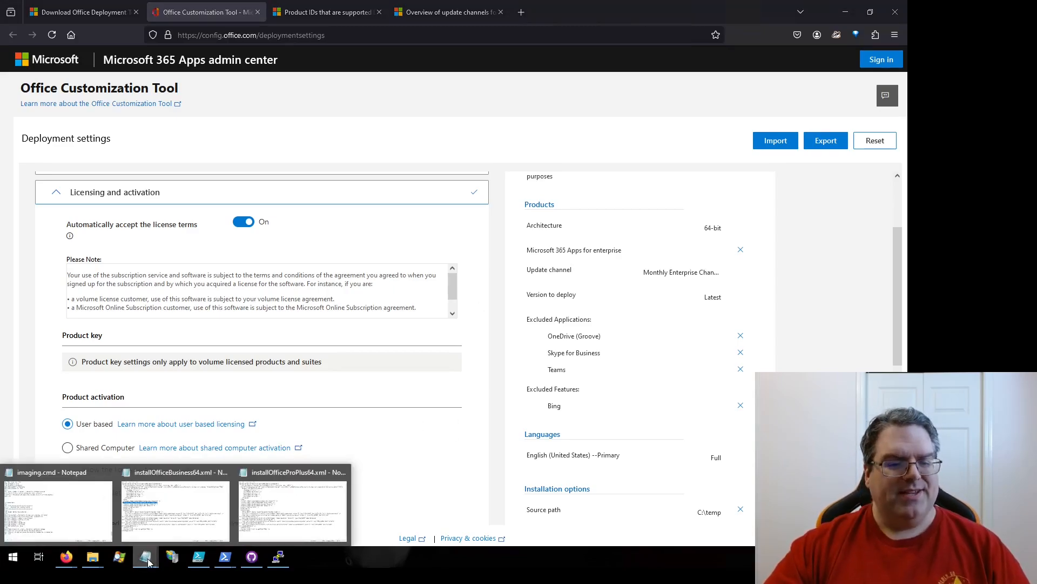
{"action": "left_click", "coordinate": [182, 516]}
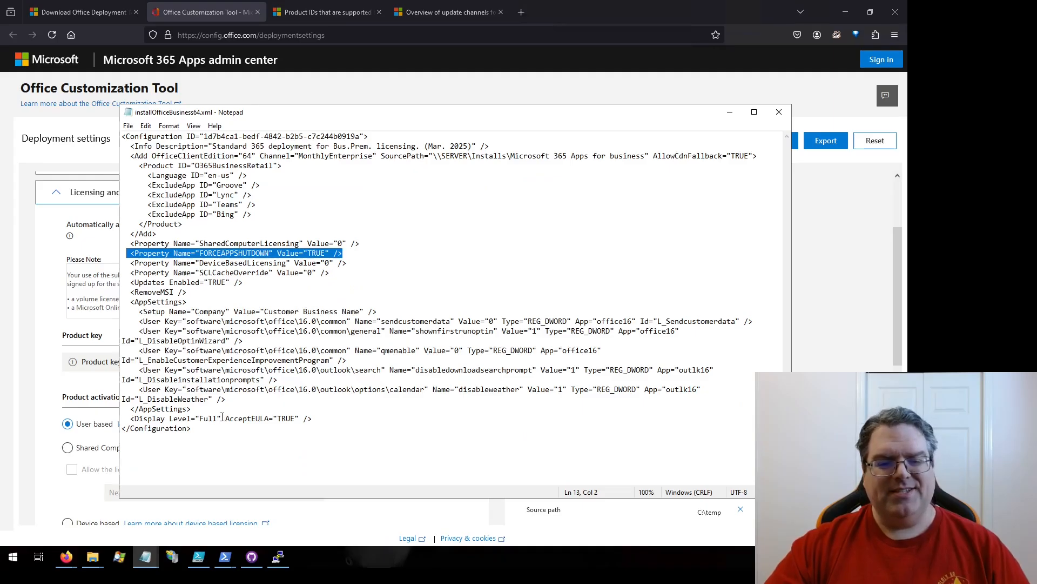
{"action": "left_click_drag", "start_coordinate": [222, 417], "coordinate": [304, 418]}
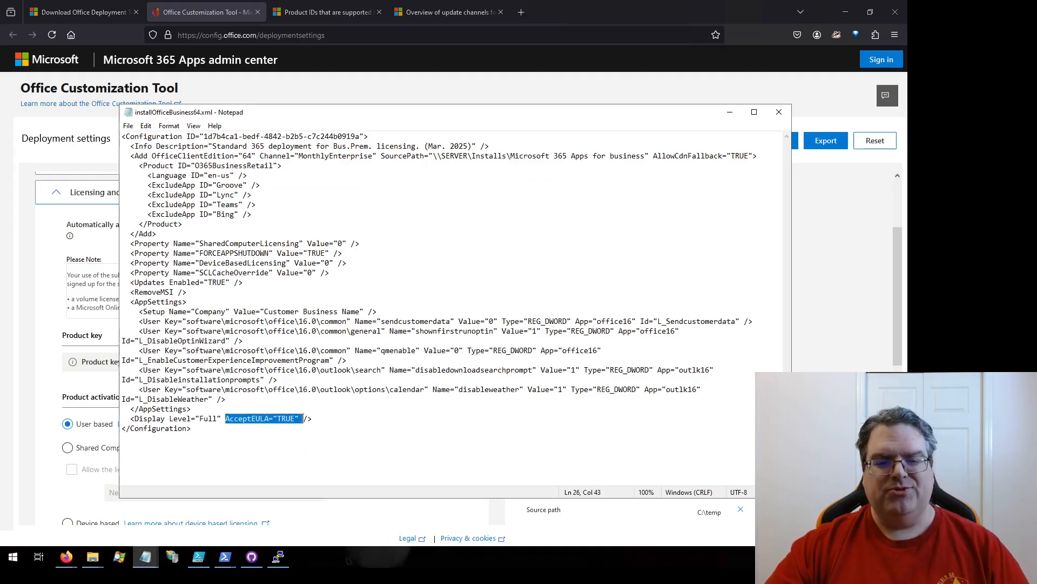
{"action": "left_click", "coordinate": [328, 419]}
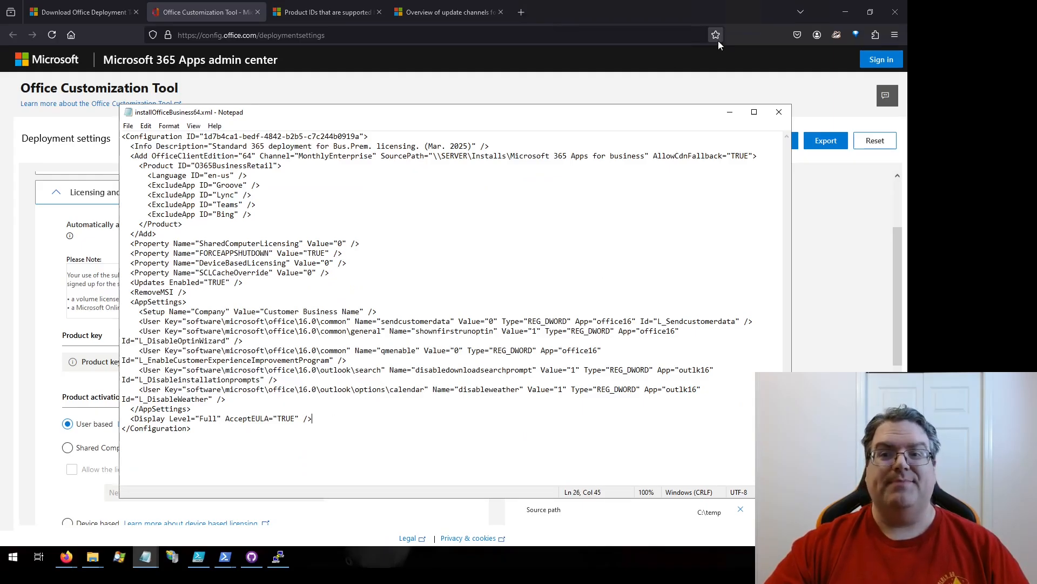
Return to the Office Customization Tool in the browser and open the General section at its organization name field
{"action": "left_click", "coordinate": [750, 33]}
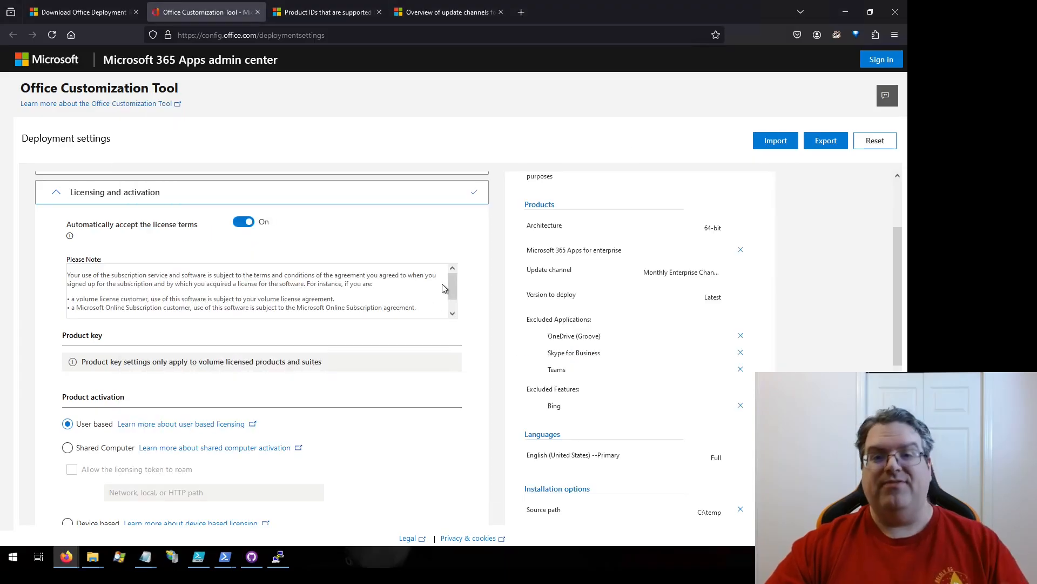
{"action": "scroll", "coordinate": [104, 320], "scroll_direction": "down", "scroll_amount": 3}
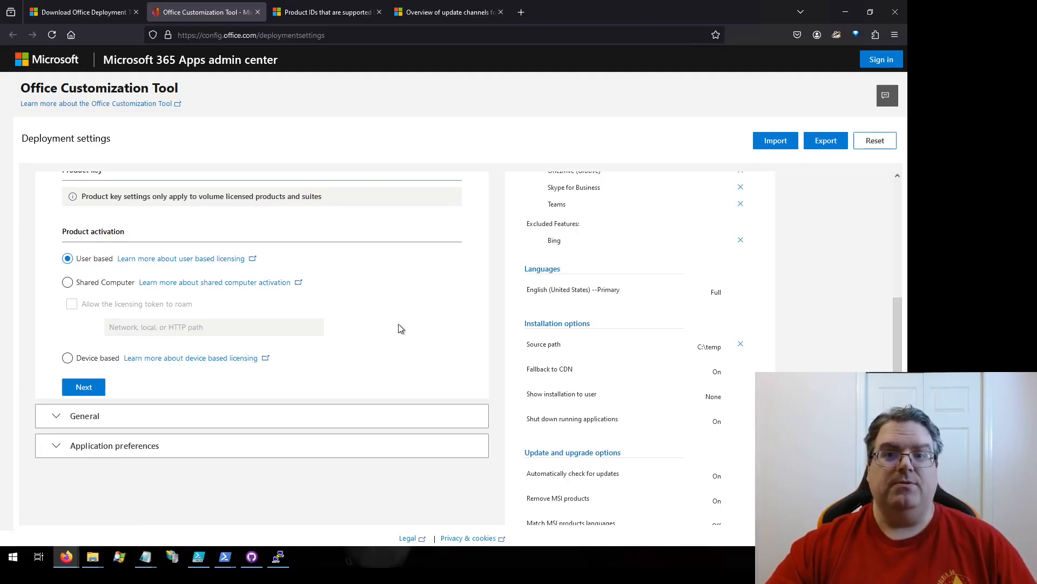
{"action": "left_click", "coordinate": [214, 420]}
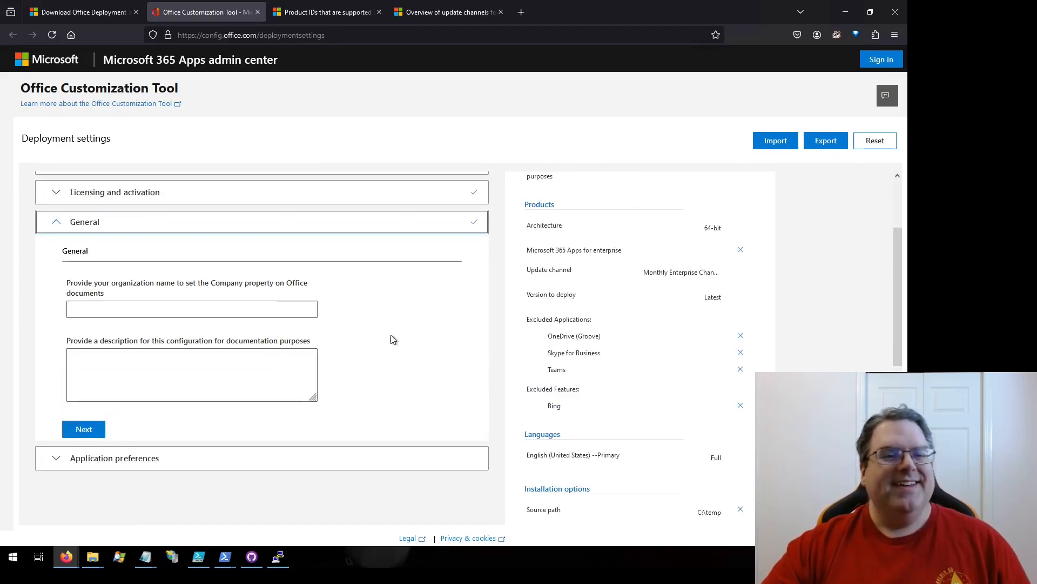
{"action": "left_click", "coordinate": [184, 309]}
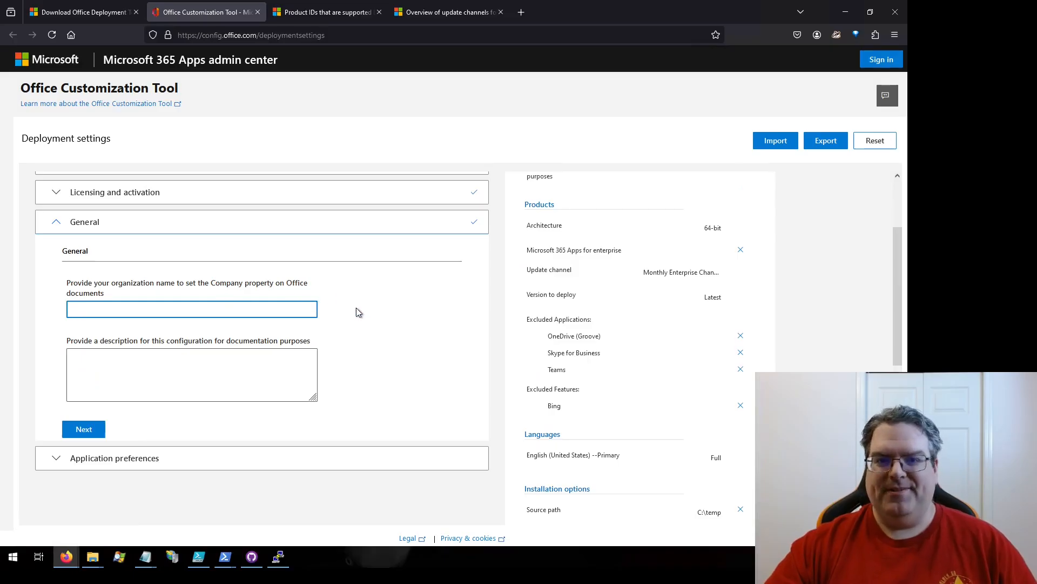
Switch to installOfficeBusiness64.xml in Notepad, highlight the Company value "Customer Business Name", and minimize the file
{"action": "mouse_move", "coordinate": [146, 556]}
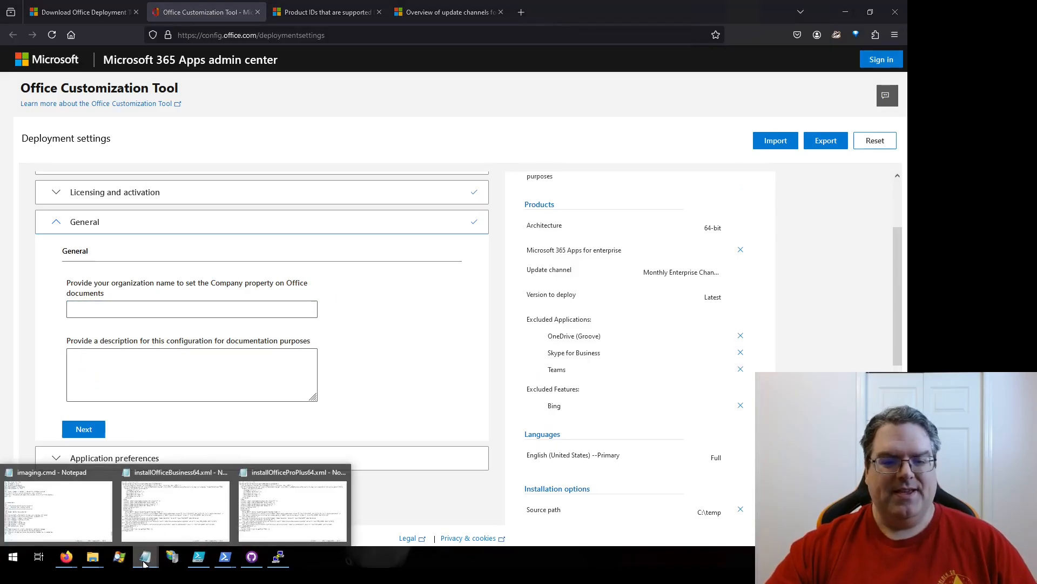
{"action": "left_click", "coordinate": [176, 523]}
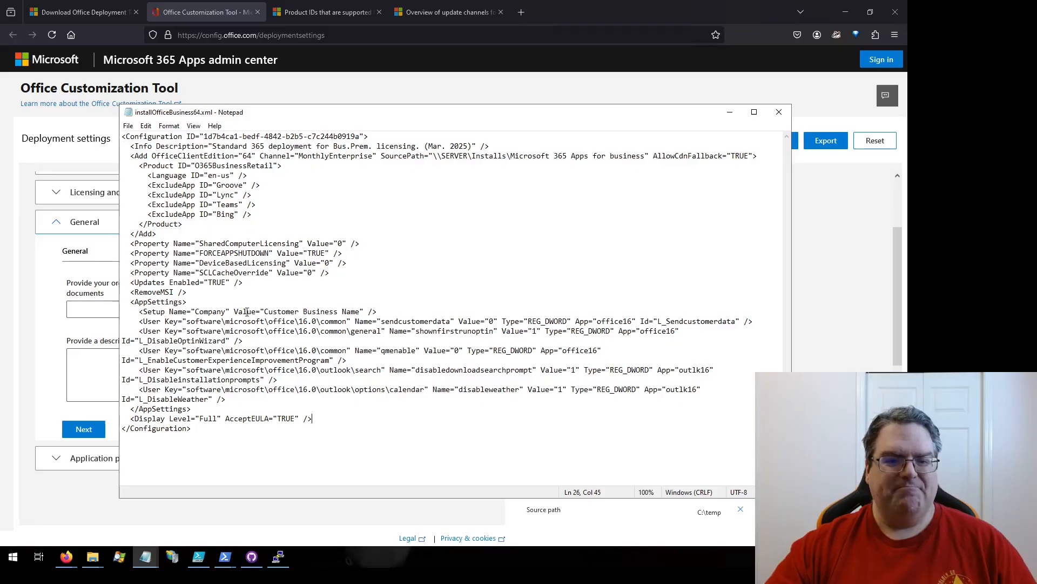
{"action": "left_click_drag", "start_coordinate": [266, 311], "coordinate": [362, 312]}
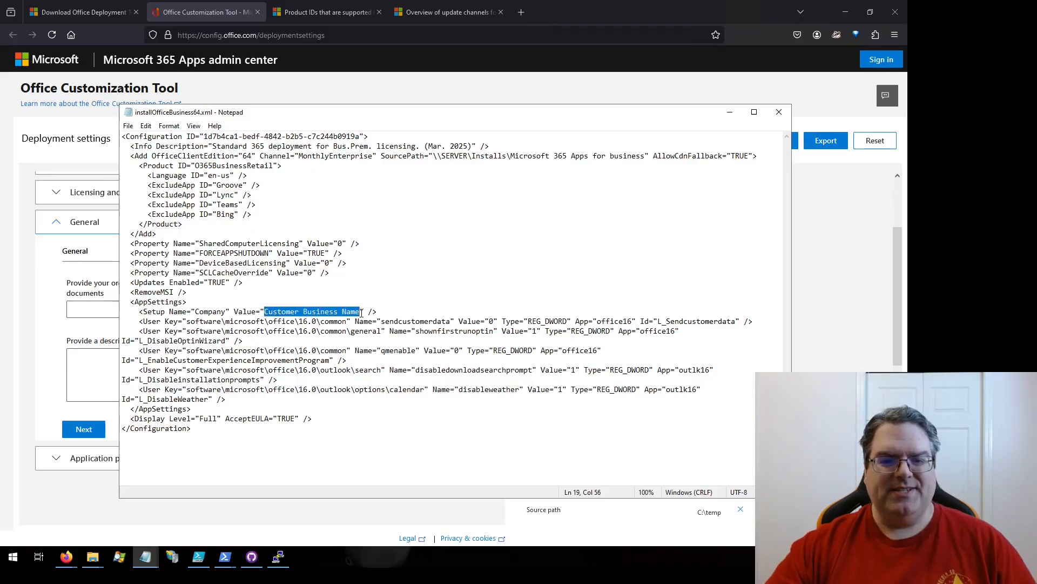
{"action": "left_click", "coordinate": [404, 310]}
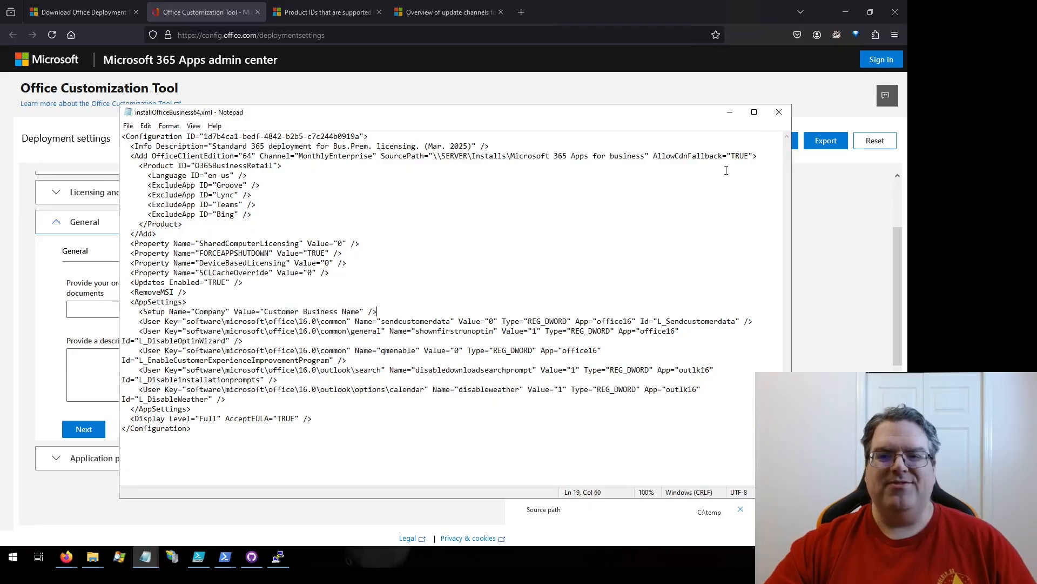
{"action": "left_click", "coordinate": [729, 112]}
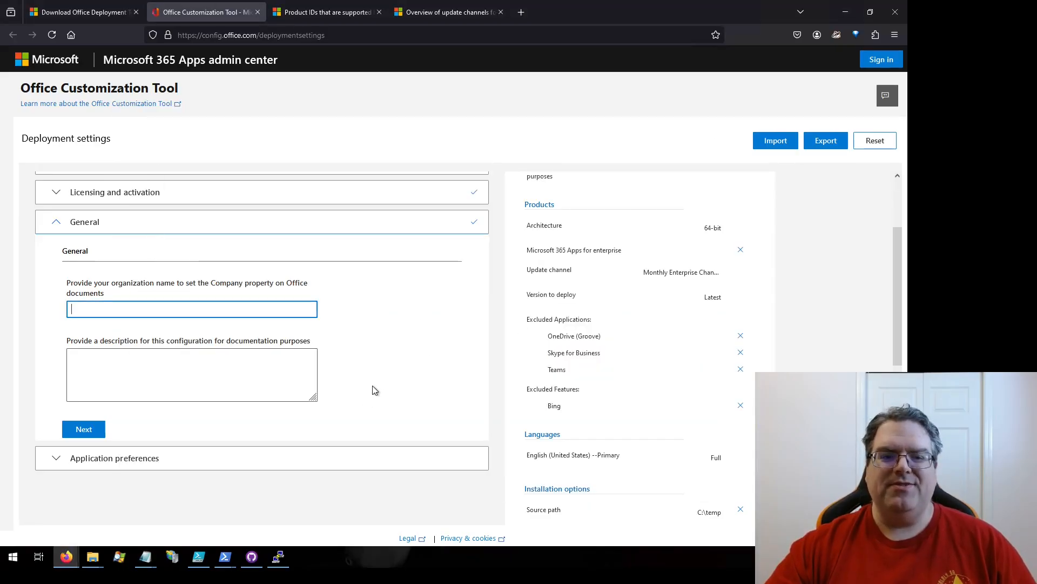
Compare the configuration description field with the Info Description text in installOfficeBusiness64.xml, then return to the Office Customization Tool
{"action": "left_click", "coordinate": [221, 373]}
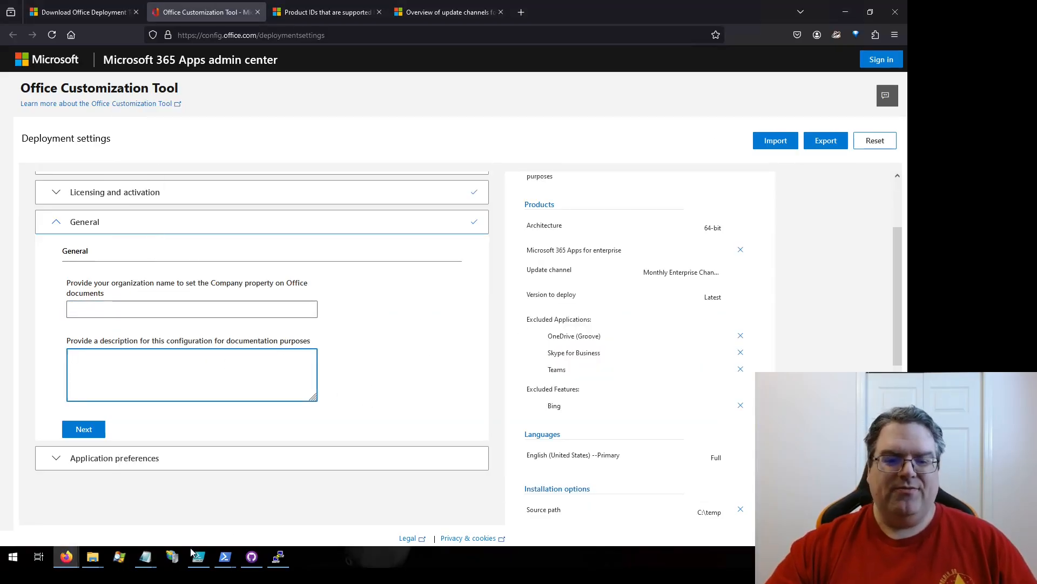
{"action": "mouse_move", "coordinate": [147, 555]}
{"action": "left_click", "coordinate": [200, 524]}
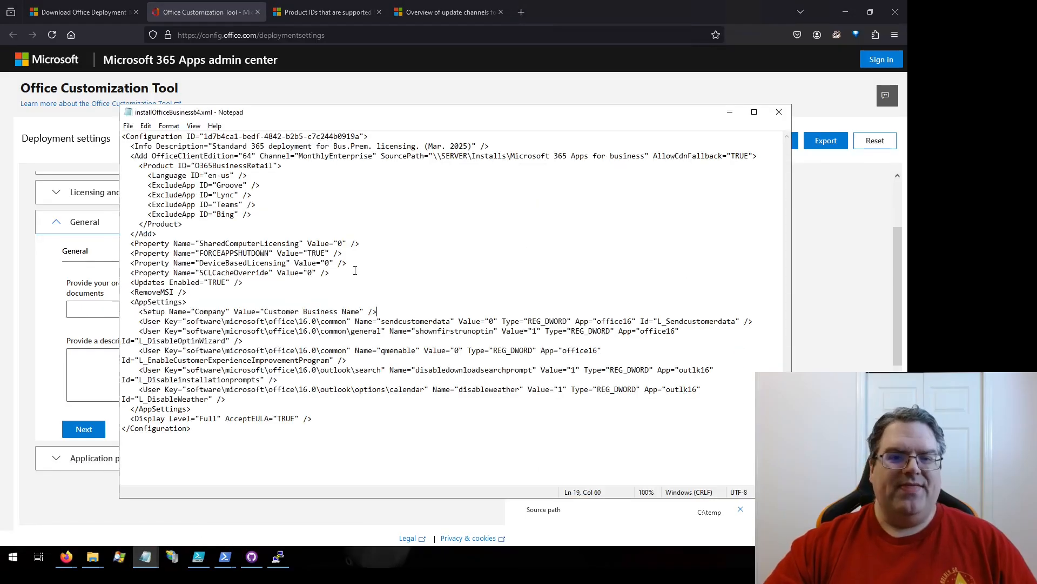
{"action": "left_click_drag", "start_coordinate": [214, 146], "coordinate": [483, 147]}
{"action": "left_click", "coordinate": [481, 147]}
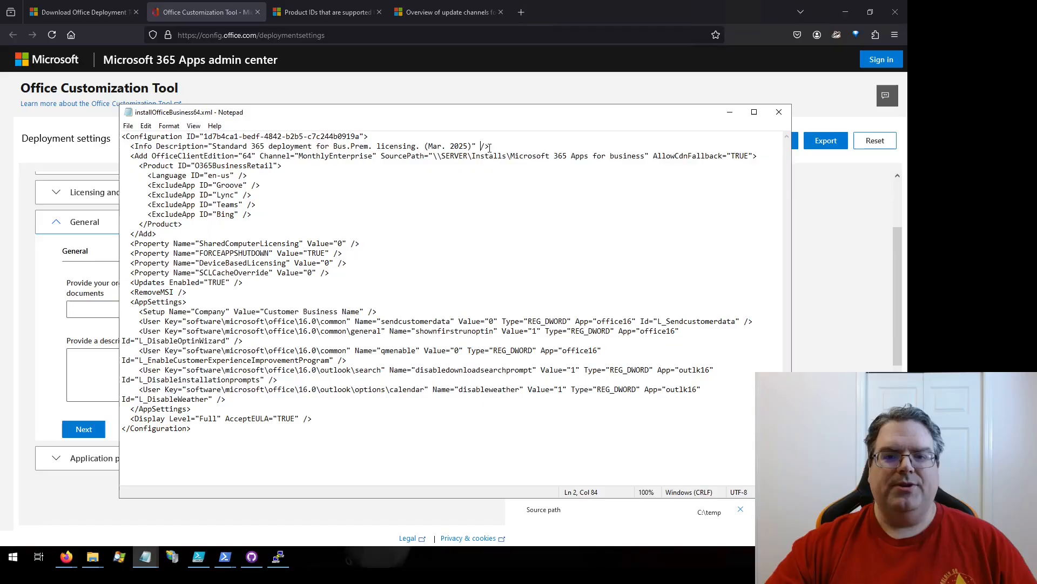
{"action": "left_click", "coordinate": [730, 112]}
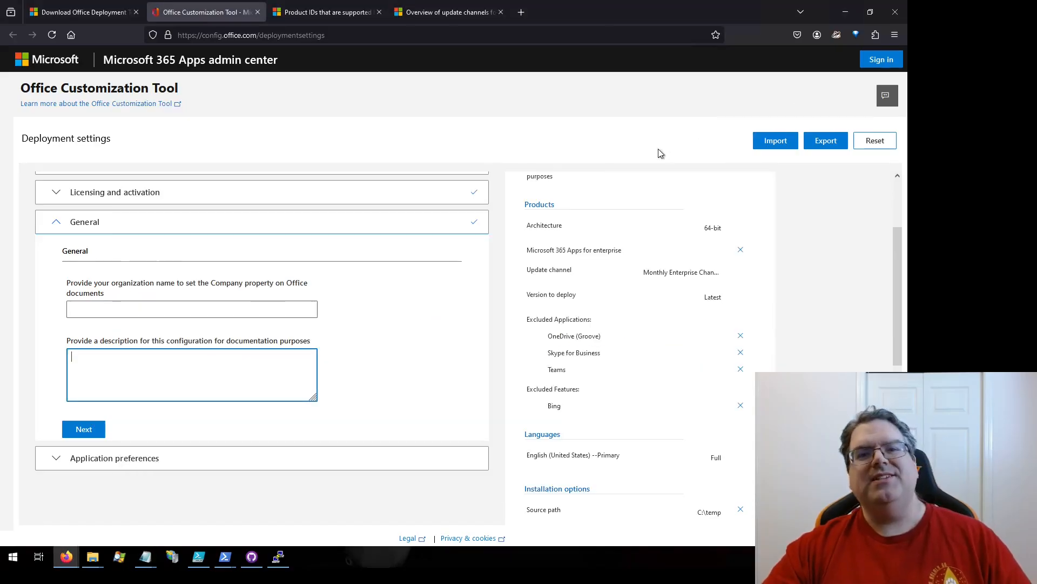
Open the Application preferences section and browse its list of Office settings
{"action": "left_click", "coordinate": [139, 459]}
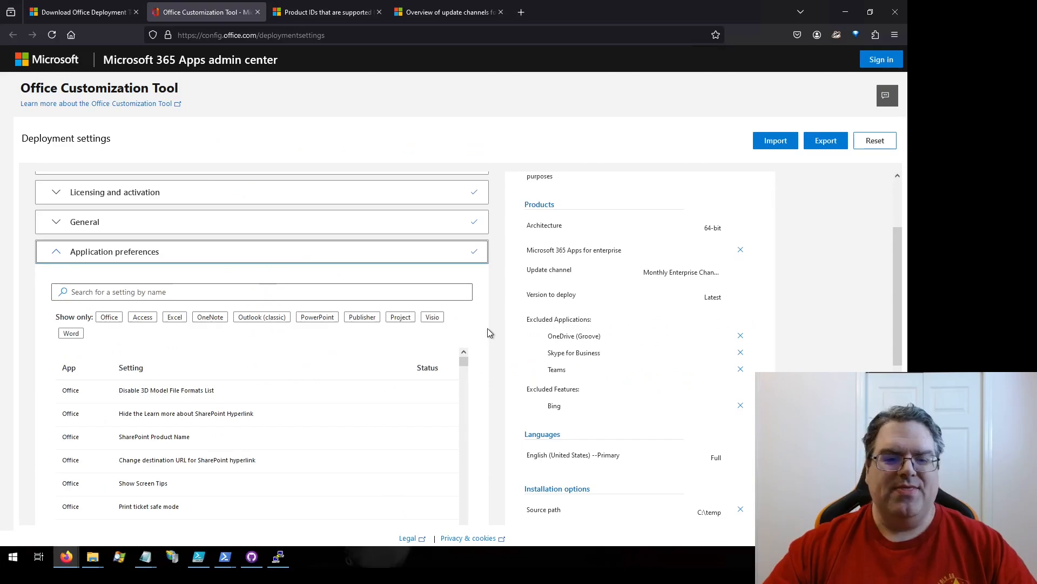
{"action": "scroll", "coordinate": [486, 329], "scroll_direction": "down", "scroll_amount": 2}
{"action": "scroll", "coordinate": [338, 381], "scroll_direction": "down", "scroll_amount": 1}
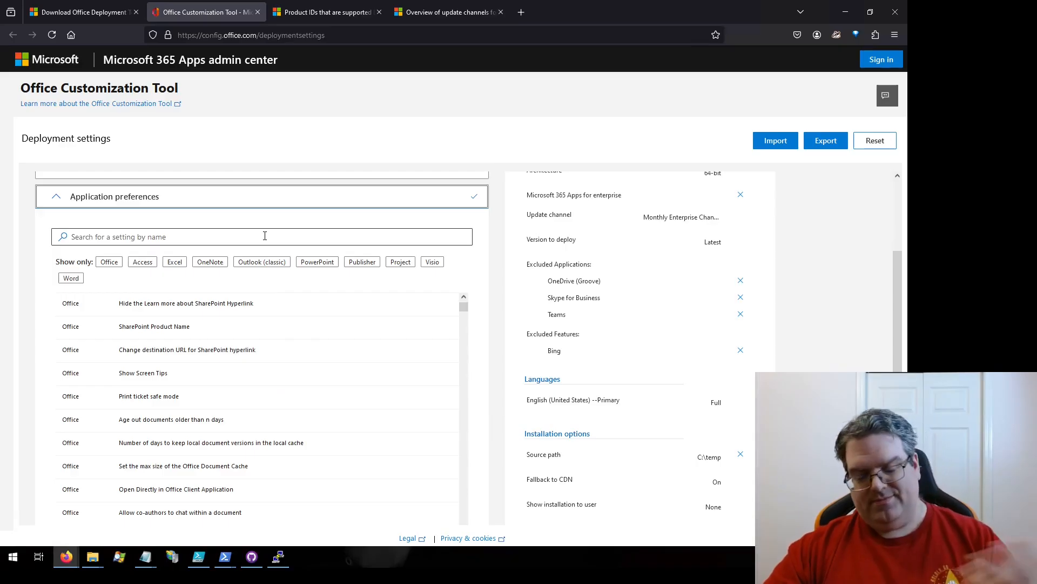
Switch to installOfficeBusiness64.xml in Notepad and highlight the sendcustomerdata and shownfirstrunoptin entries under AppSettings
{"action": "mouse_move", "coordinate": [145, 557]}
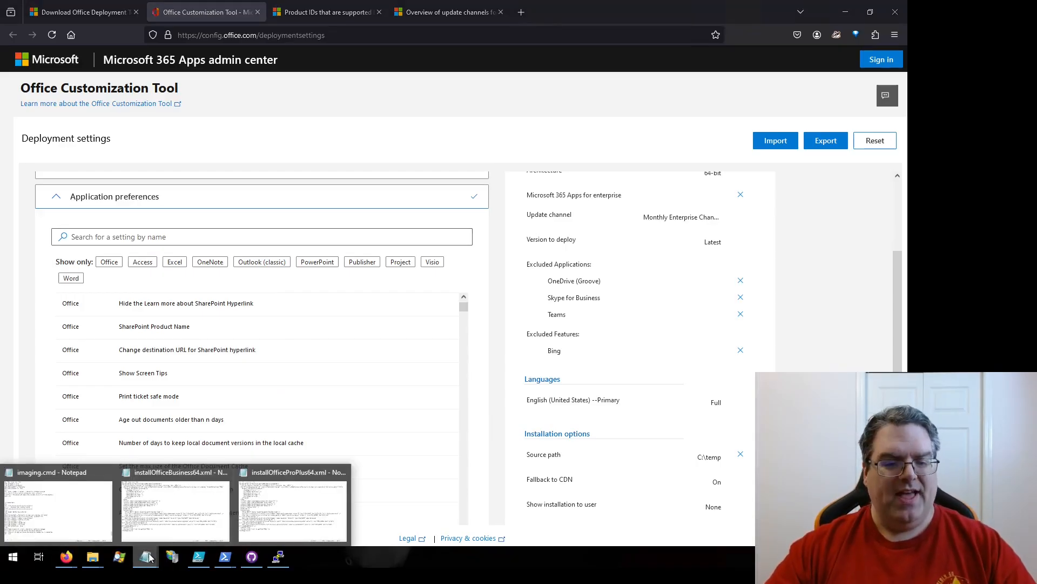
{"action": "left_click", "coordinate": [173, 508]}
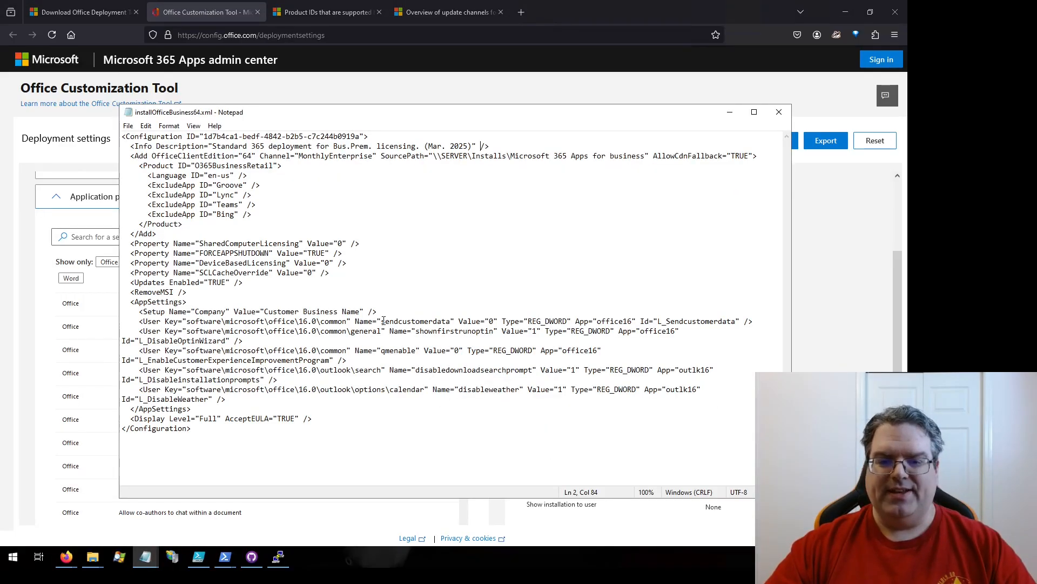
{"action": "left_click_drag", "start_coordinate": [382, 321], "coordinate": [655, 331]}
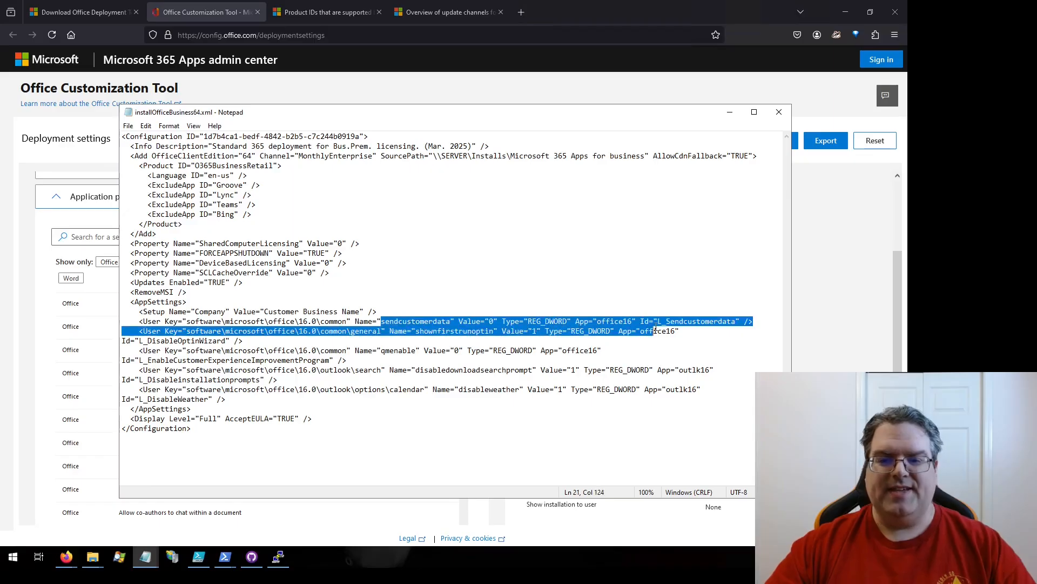
{"action": "left_click", "coordinate": [509, 311]}
{"action": "left_click_drag", "start_coordinate": [243, 341], "coordinate": [507, 337]}
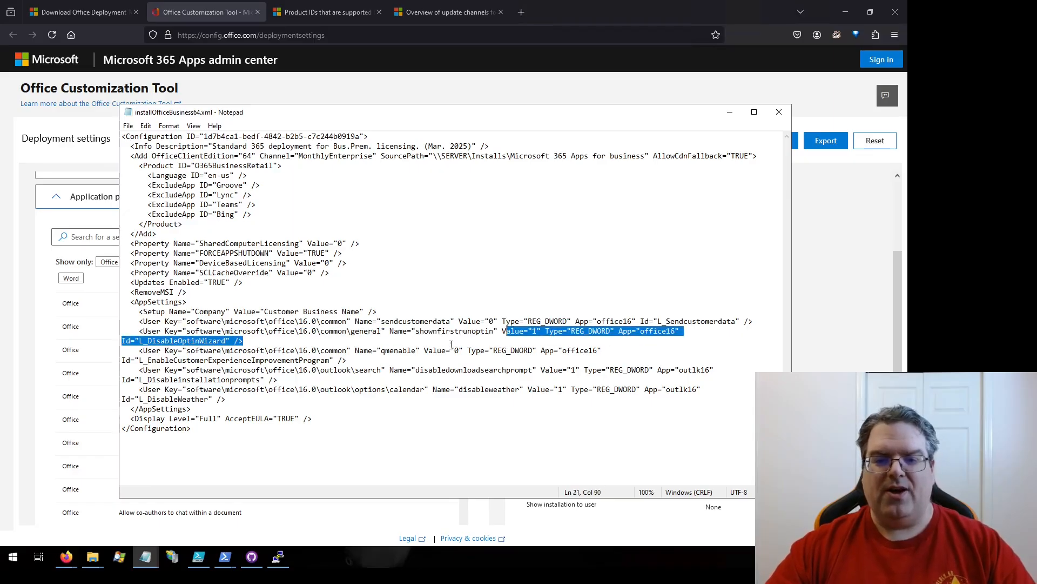
{"action": "left_click", "coordinate": [452, 321]}
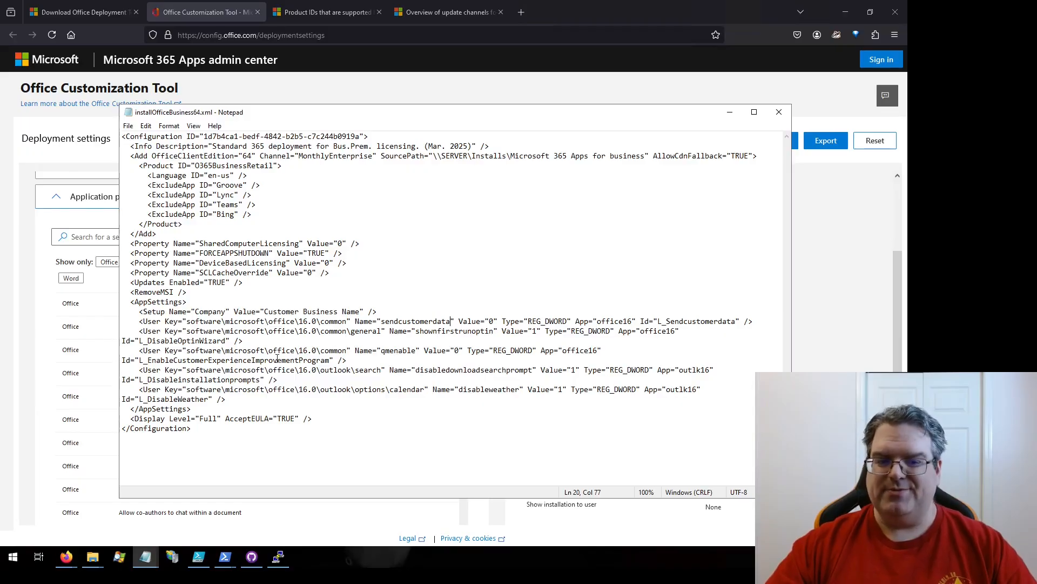
Back in the Office Customization Tool, search the application preferences for "first run" and set Disable Opt-in Wizard on first run to True
{"action": "left_click", "coordinate": [10, 339]}
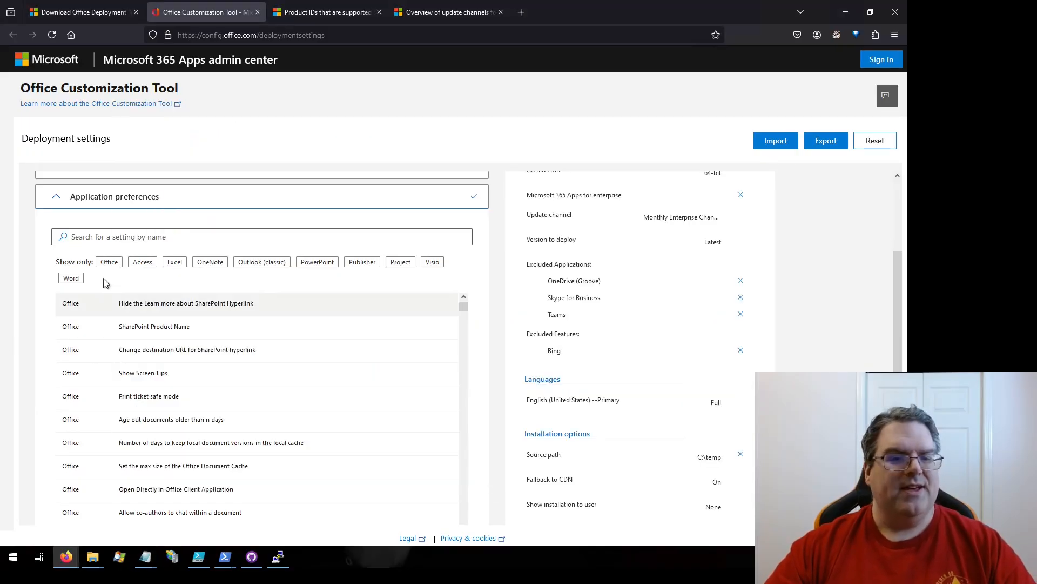
{"action": "left_click", "coordinate": [108, 237]}
{"action": "type", "text": "fir"}
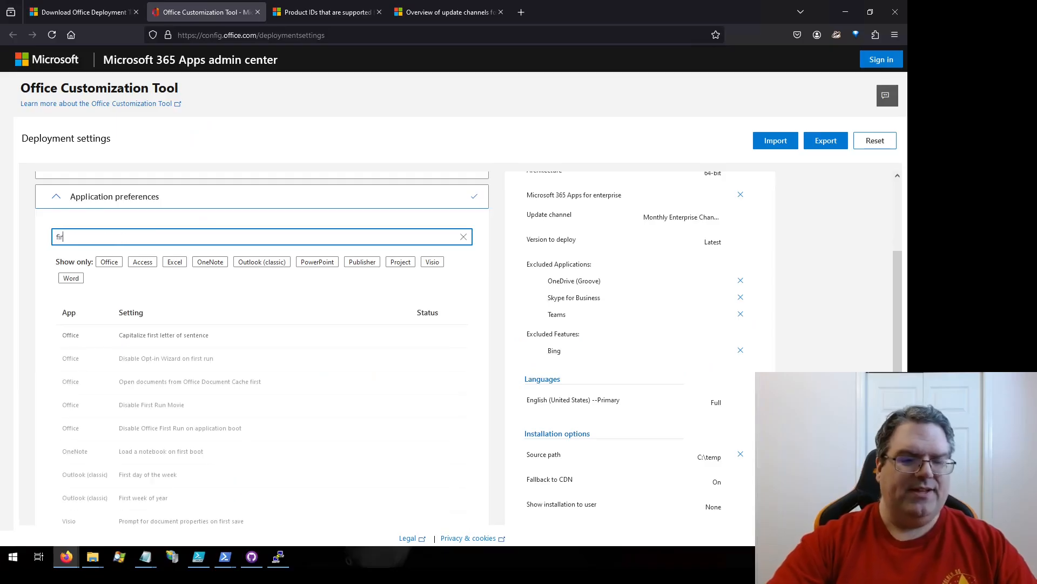
{"action": "type", "text": "st run"}
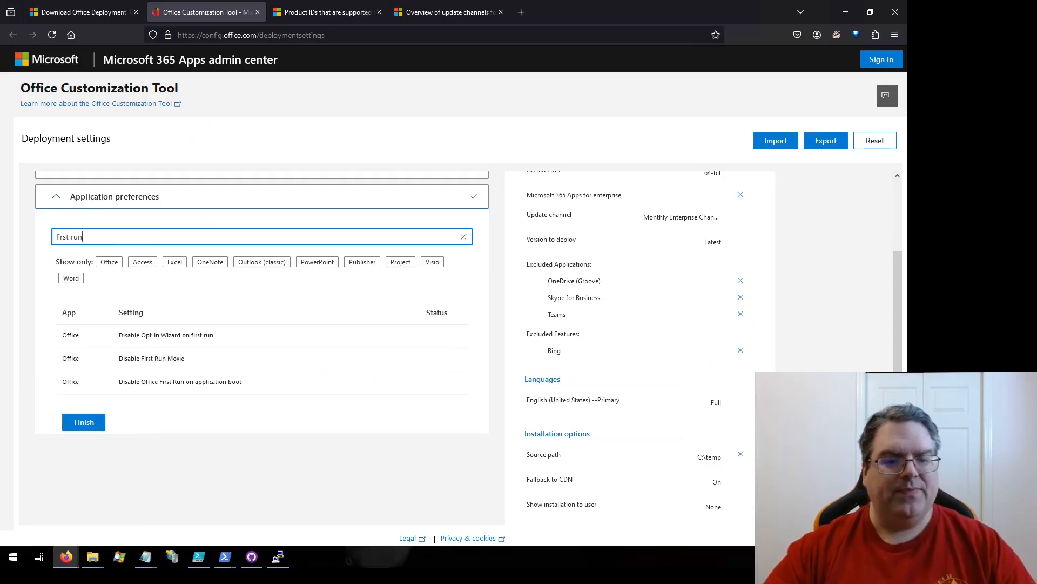
{"action": "left_click", "coordinate": [181, 339]}
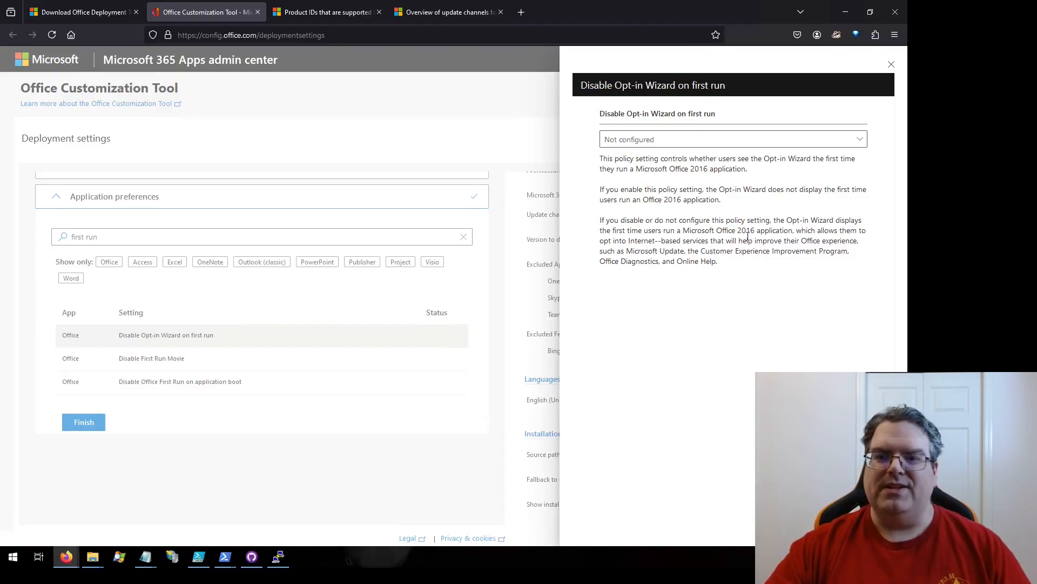
{"action": "left_click", "coordinate": [753, 146]}
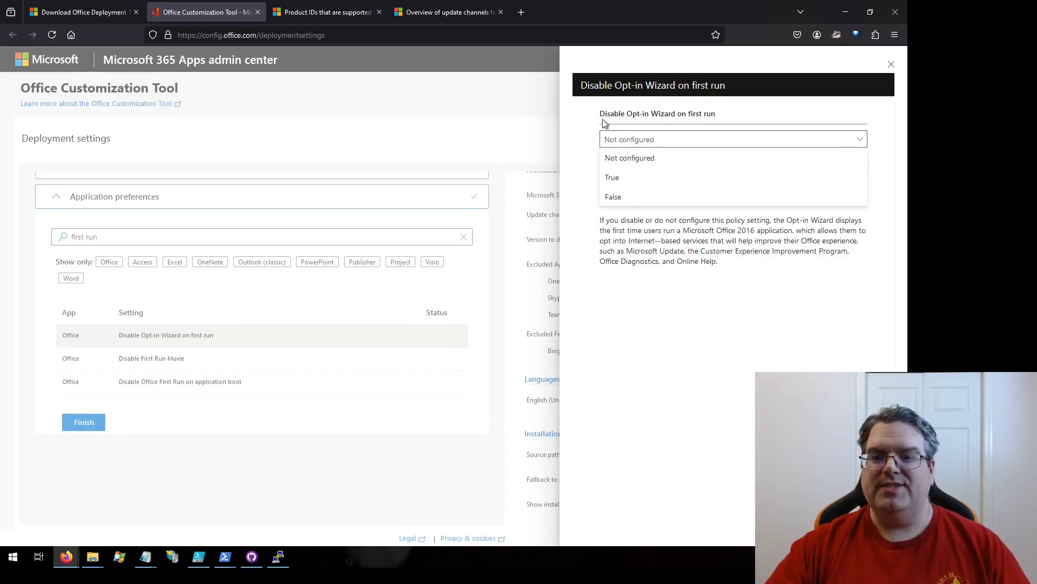
{"action": "left_click", "coordinate": [616, 179]}
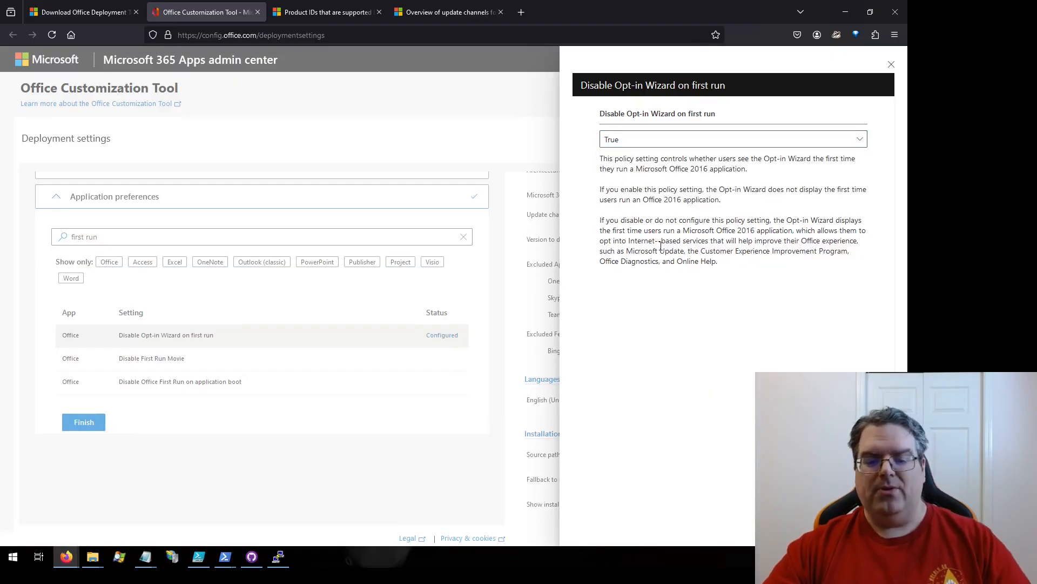
{"action": "left_click", "coordinate": [891, 66]}
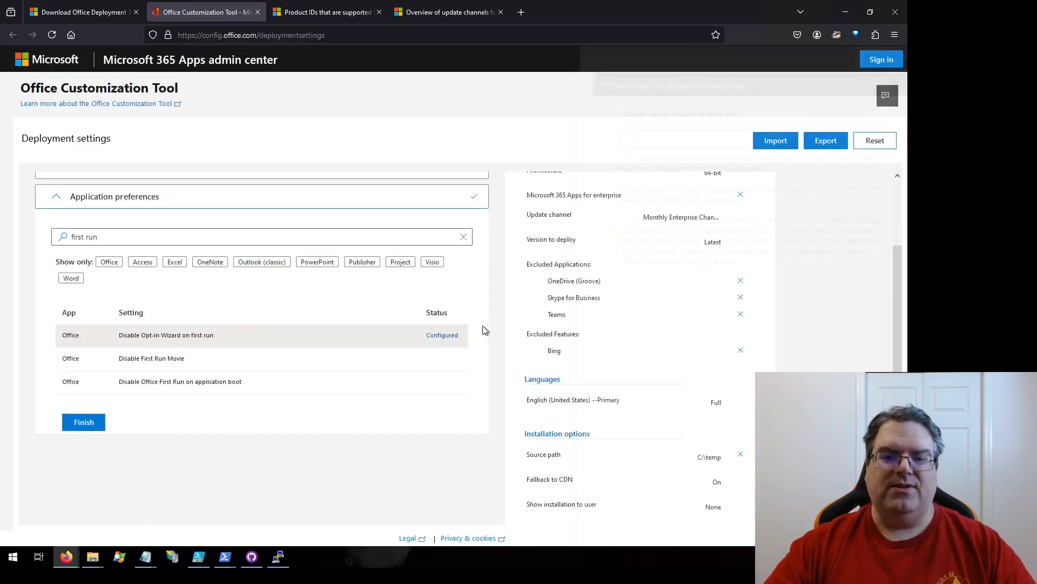
In installOfficeBusiness64.xml, highlight L_DisableOptinWizard and its Value="1", then minimize Notepad
{"action": "left_click", "coordinate": [146, 556]}
{"action": "left_click", "coordinate": [197, 504]}
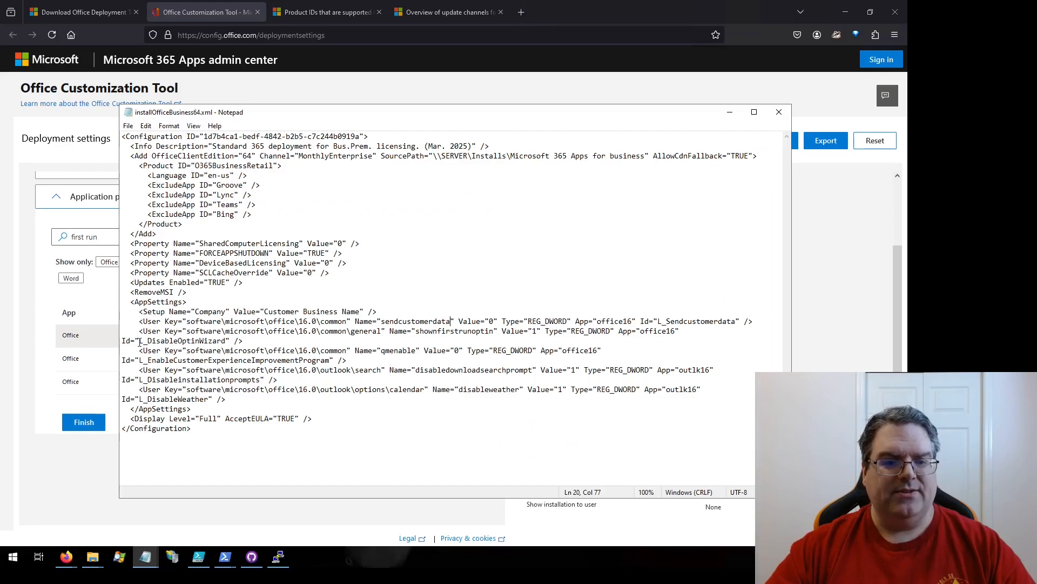
{"action": "left_click_drag", "start_coordinate": [139, 341], "coordinate": [227, 341]}
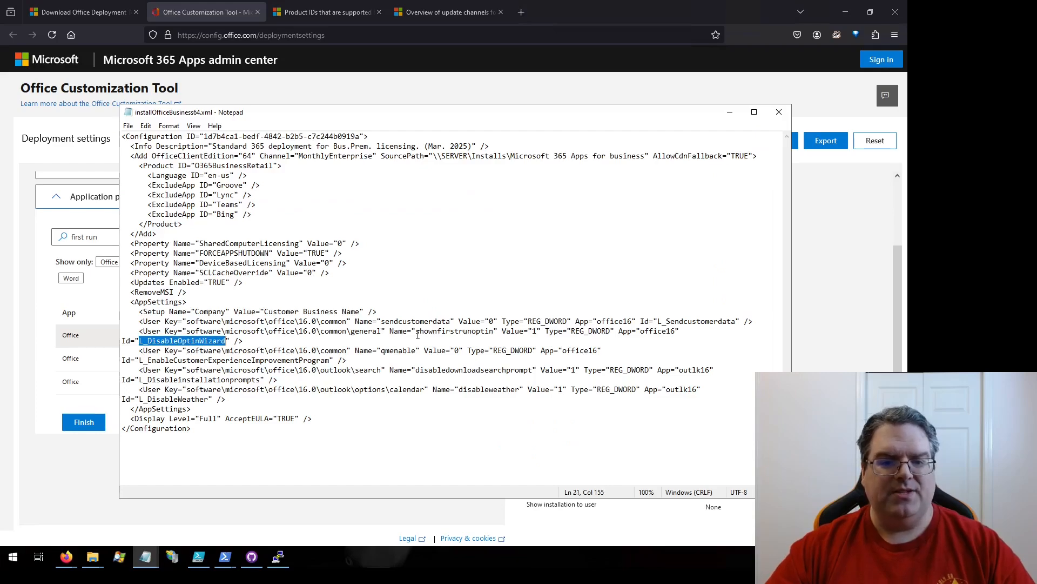
{"action": "left_click_drag", "start_coordinate": [532, 331], "coordinate": [544, 335]}
{"action": "left_click", "coordinate": [543, 335]}
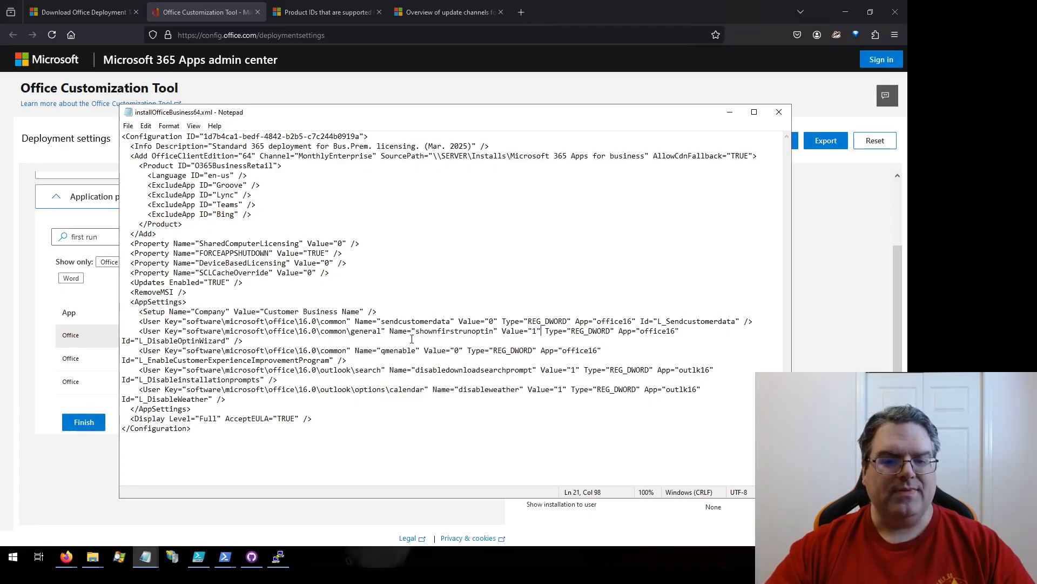
{"action": "left_click", "coordinate": [729, 112]}
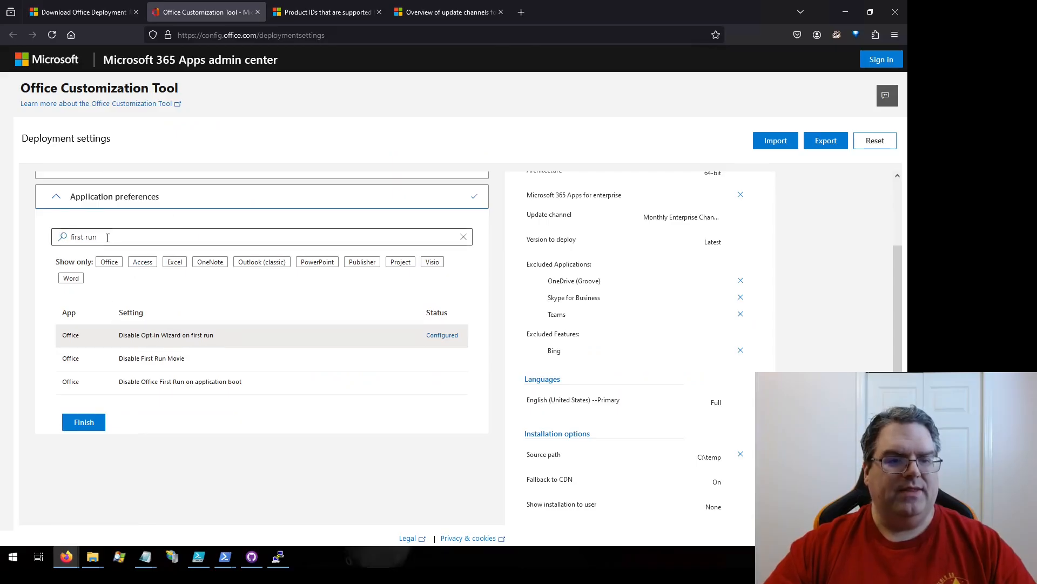
Search the application preferences for "custom" and set Enable Customer Experience Improvement Program to False
{"action": "left_click", "coordinate": [65, 237]}
{"action": "triple_click", "coordinate": [59, 240]}
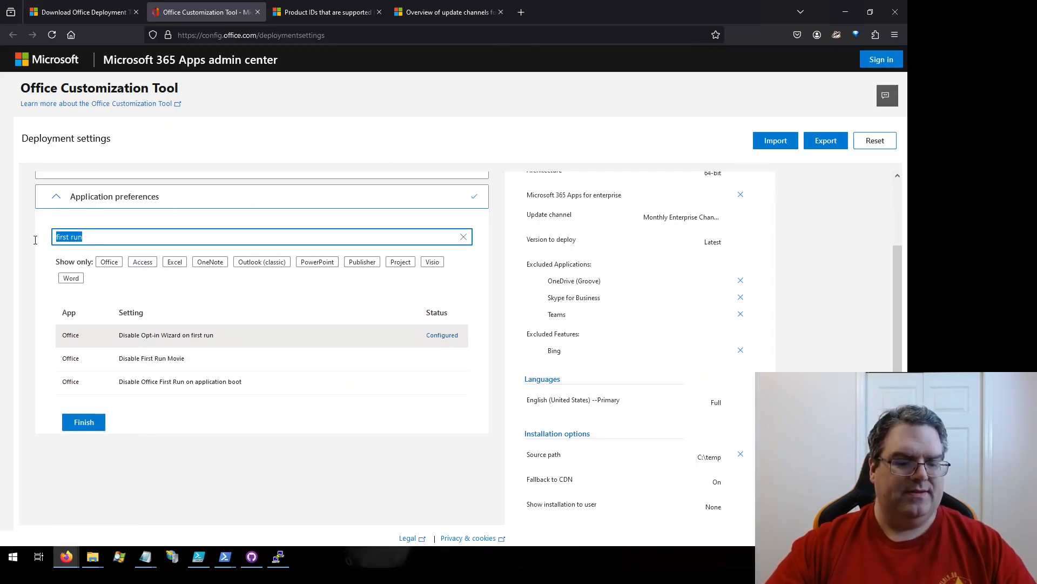
{"action": "key", "text": "BackSpace"}
{"action": "type", "text": "custom"}
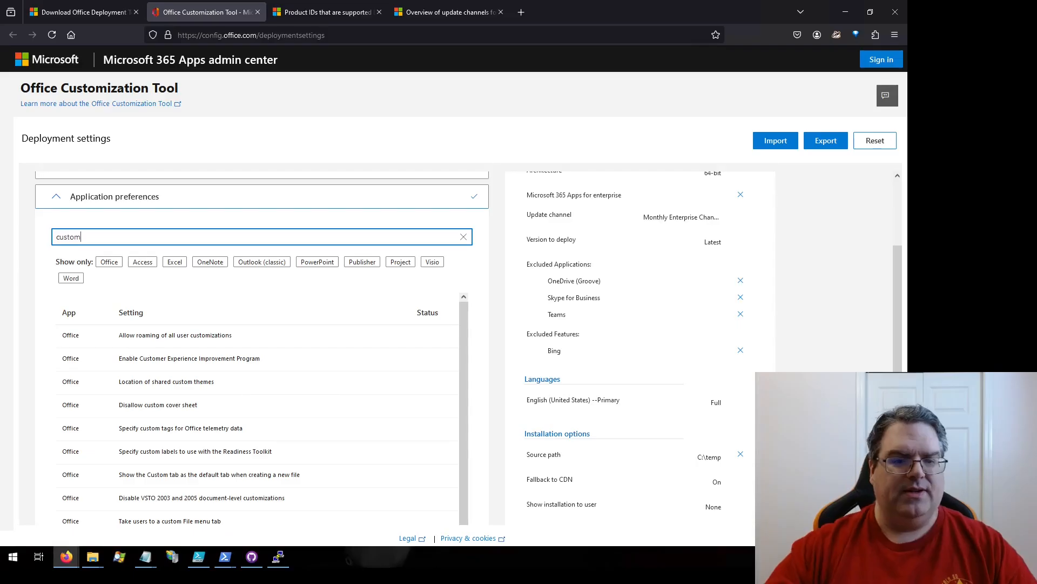
{"action": "left_click", "coordinate": [220, 361]}
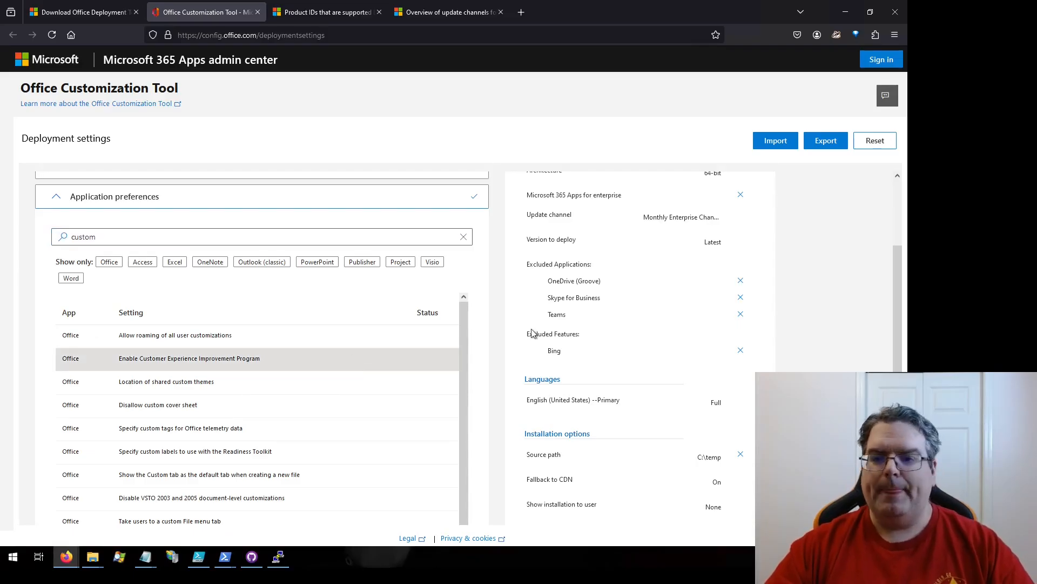
{"action": "left_click", "coordinate": [224, 359]}
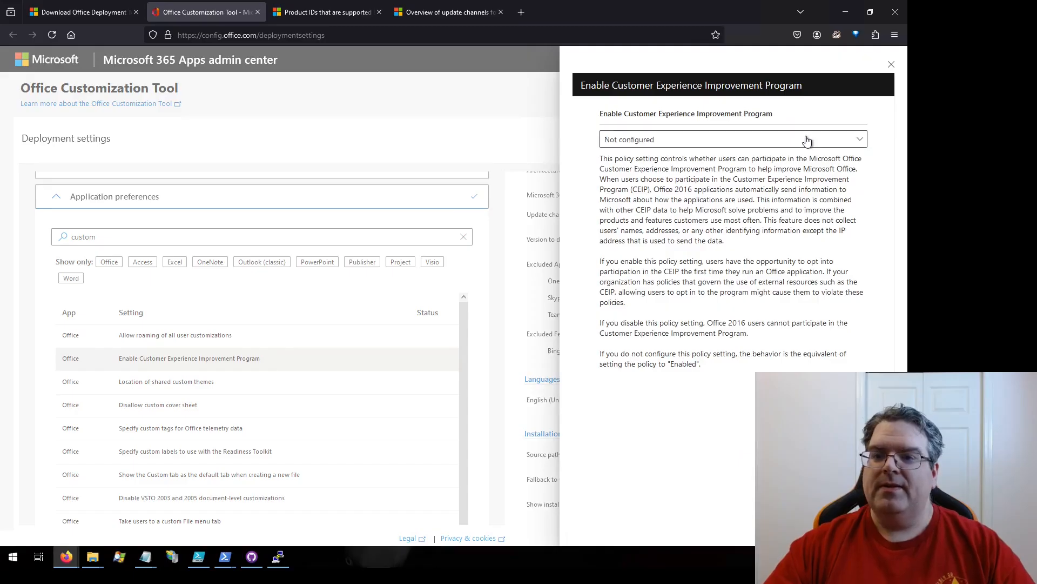
{"action": "left_click", "coordinate": [737, 140]}
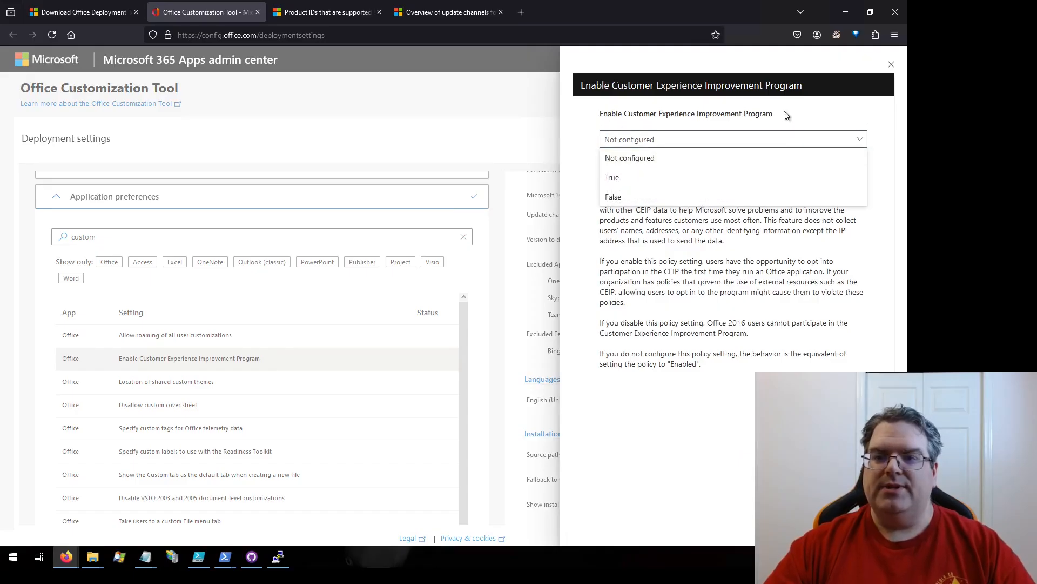
{"action": "left_click", "coordinate": [614, 198]}
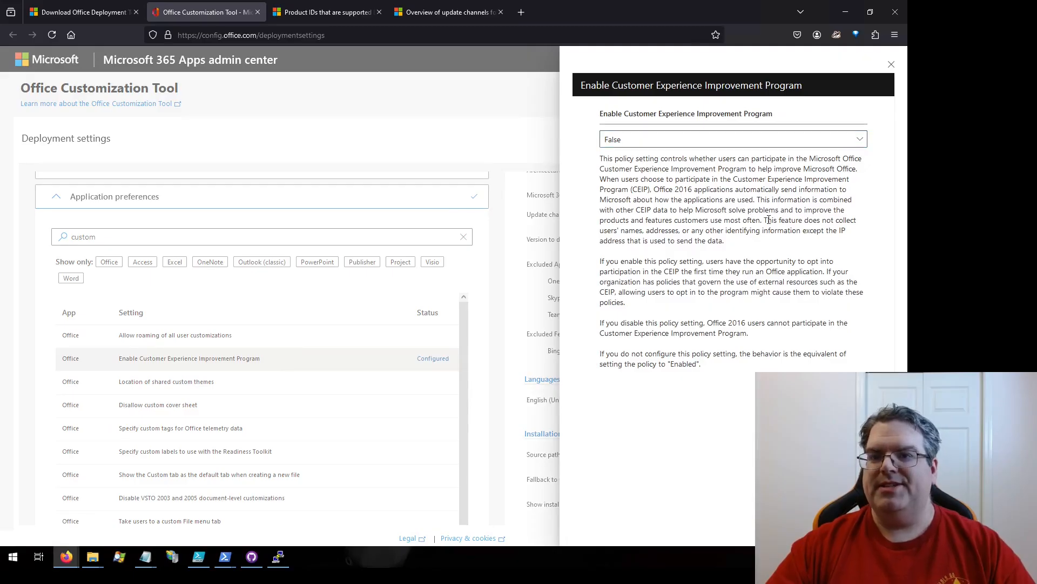
{"action": "left_click", "coordinate": [892, 64]}
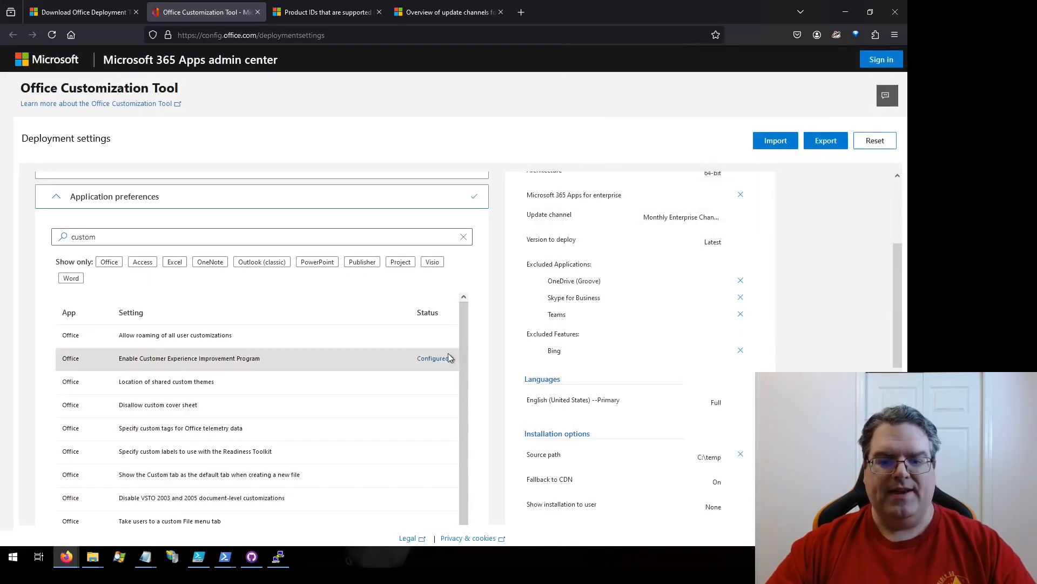
In installOfficeBusiness64.xml, highlight L_EnableCustomerExperienceImprovementProgram and its qmenable value "0", then minimize Notepad
{"action": "mouse_move", "coordinate": [162, 550]}
{"action": "left_click", "coordinate": [175, 505]}
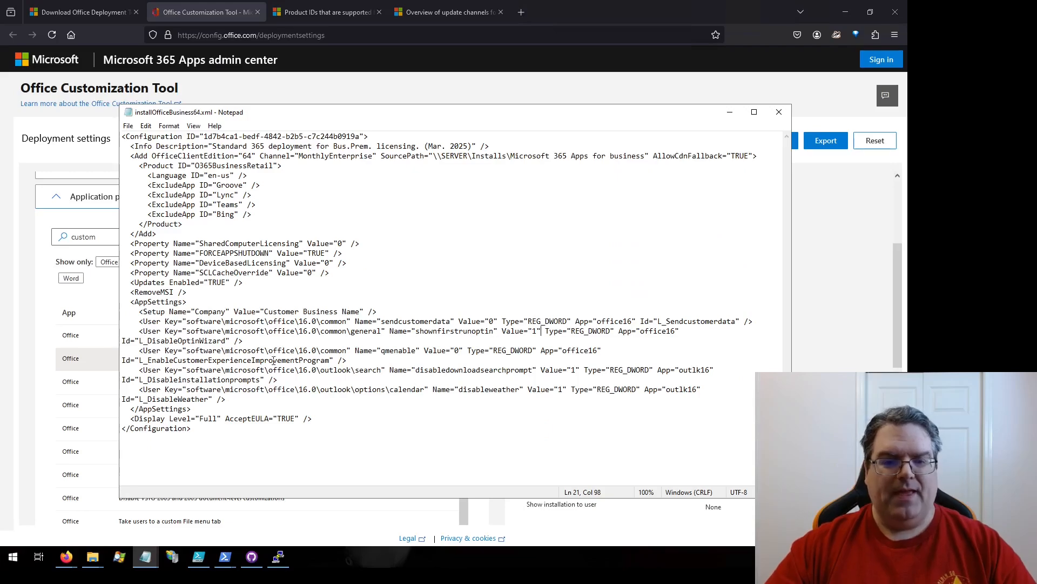
{"action": "left_click_drag", "start_coordinate": [156, 361], "coordinate": [331, 361]}
{"action": "left_click_drag", "start_coordinate": [446, 350], "coordinate": [469, 352]}
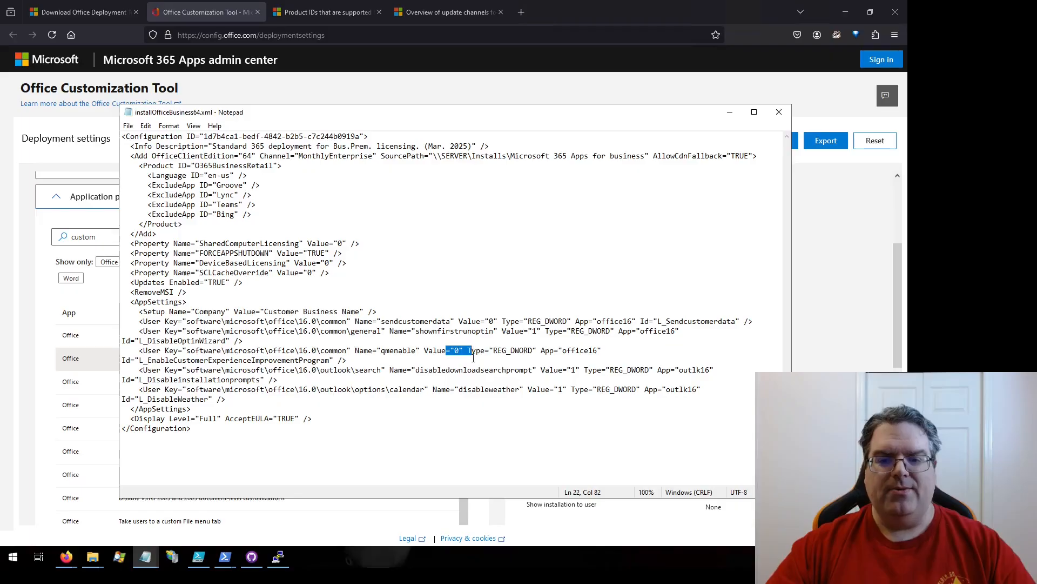
{"action": "left_click", "coordinate": [469, 352]}
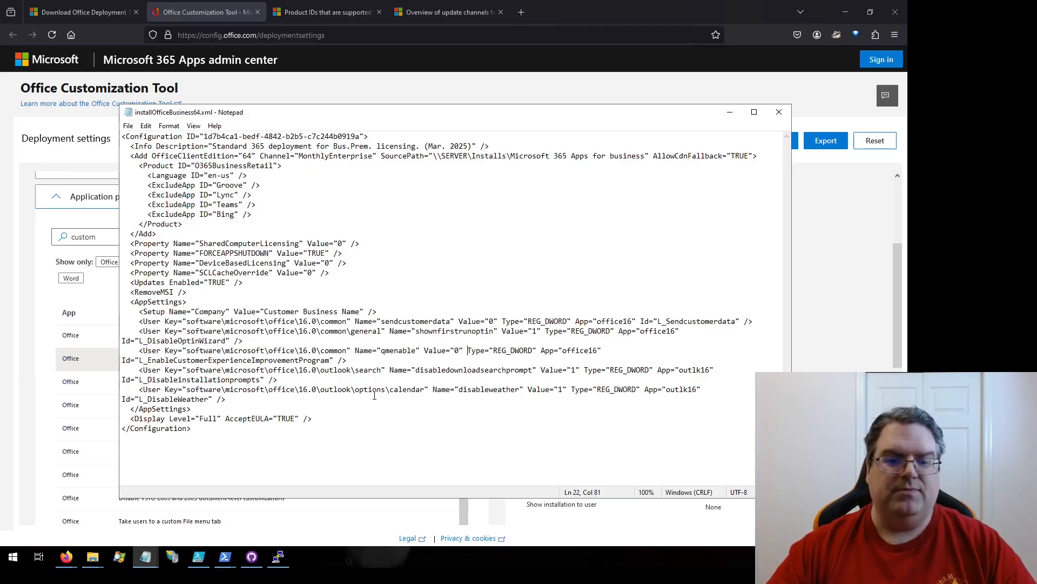
{"action": "left_click", "coordinate": [755, 45]}
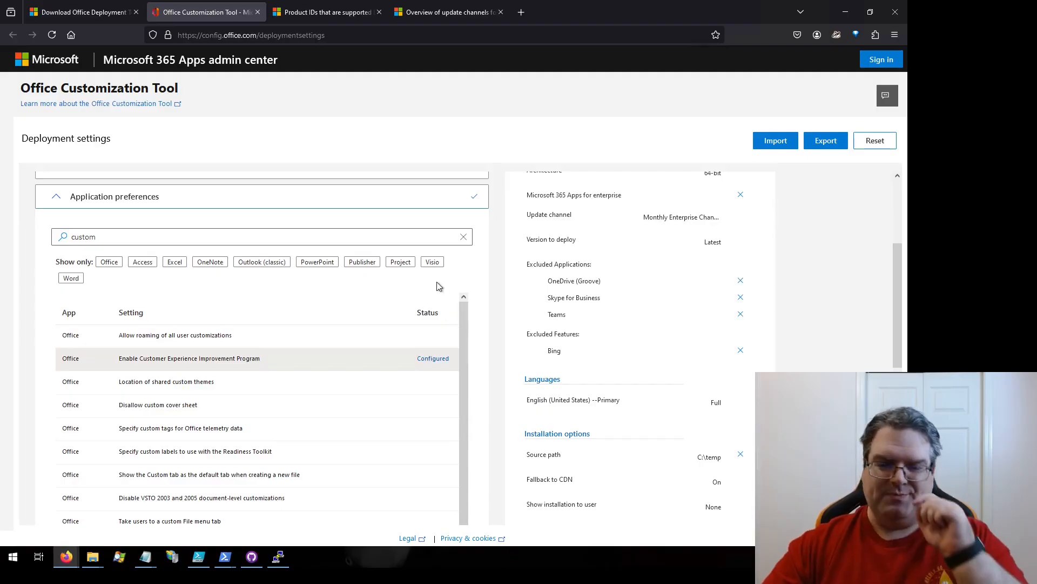
Clear the application preferences search, read the Show Screen Tips setting without changing it, and collapse the section
{"action": "left_click", "coordinate": [463, 237]}
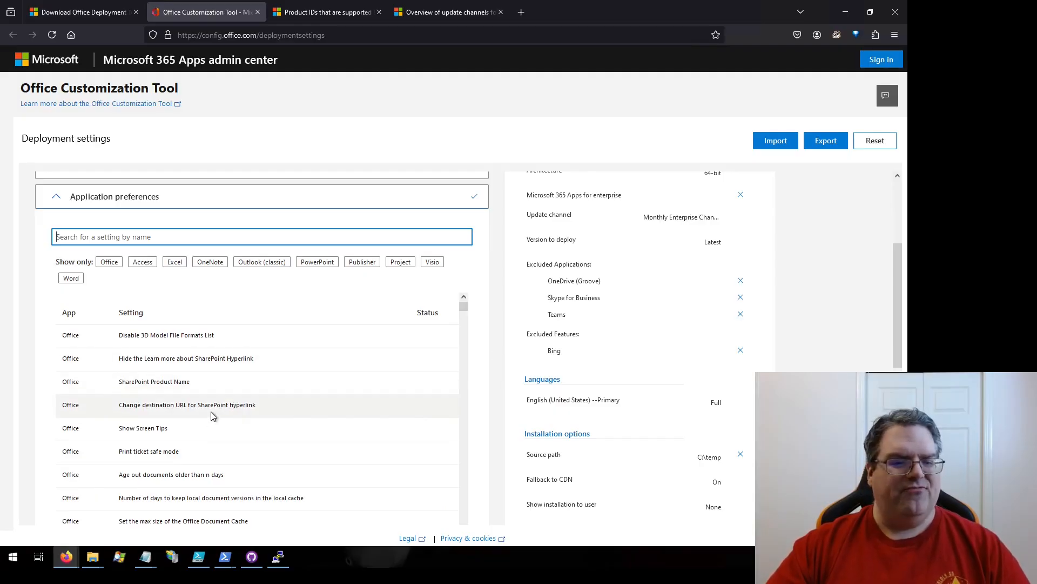
{"action": "left_click", "coordinate": [155, 431]}
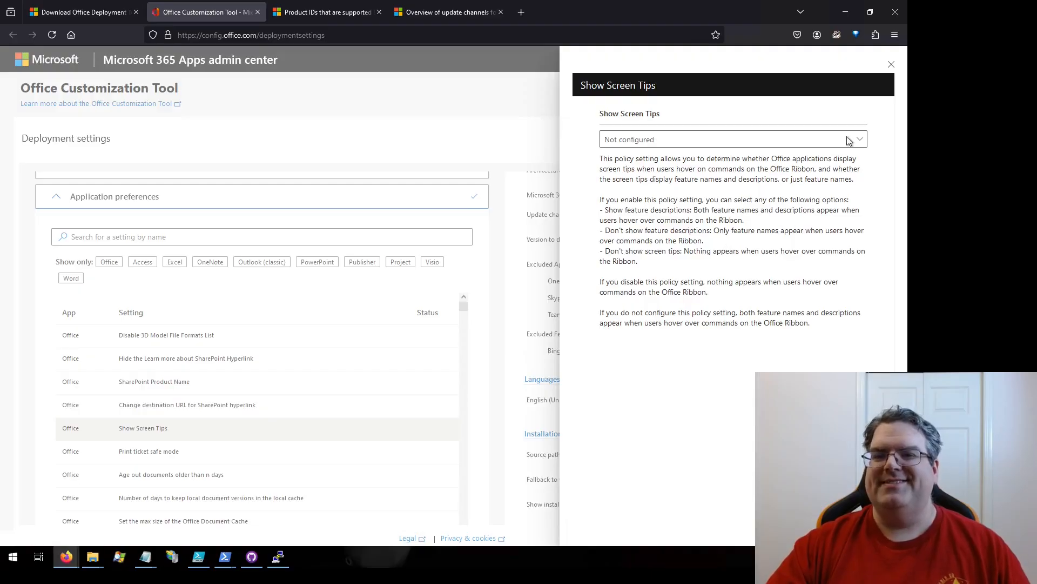
{"action": "left_click", "coordinate": [892, 65]}
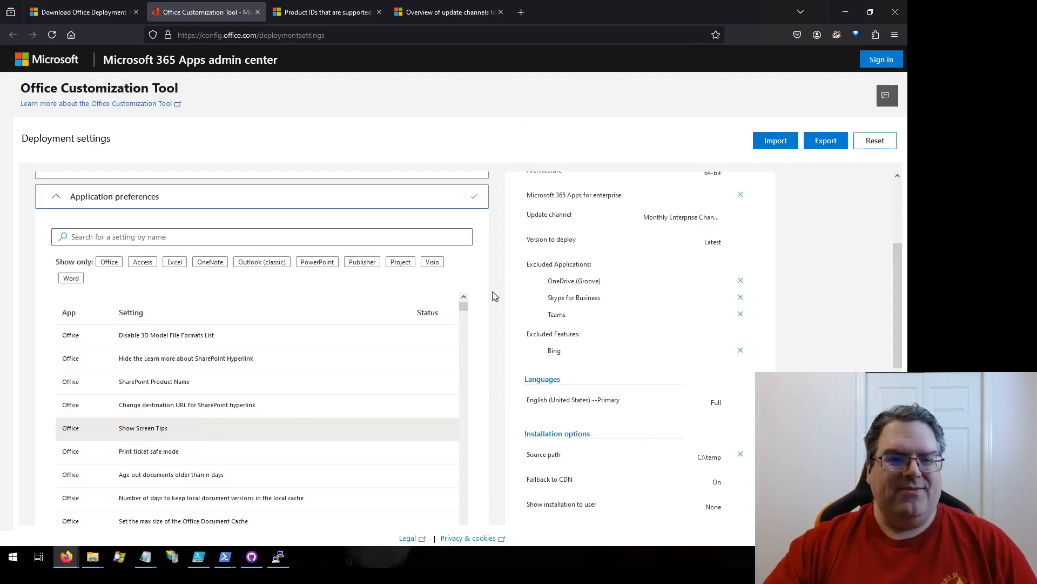
{"action": "scroll", "coordinate": [491, 292], "scroll_direction": "up", "scroll_amount": 3}
{"action": "left_click", "coordinate": [59, 363]}
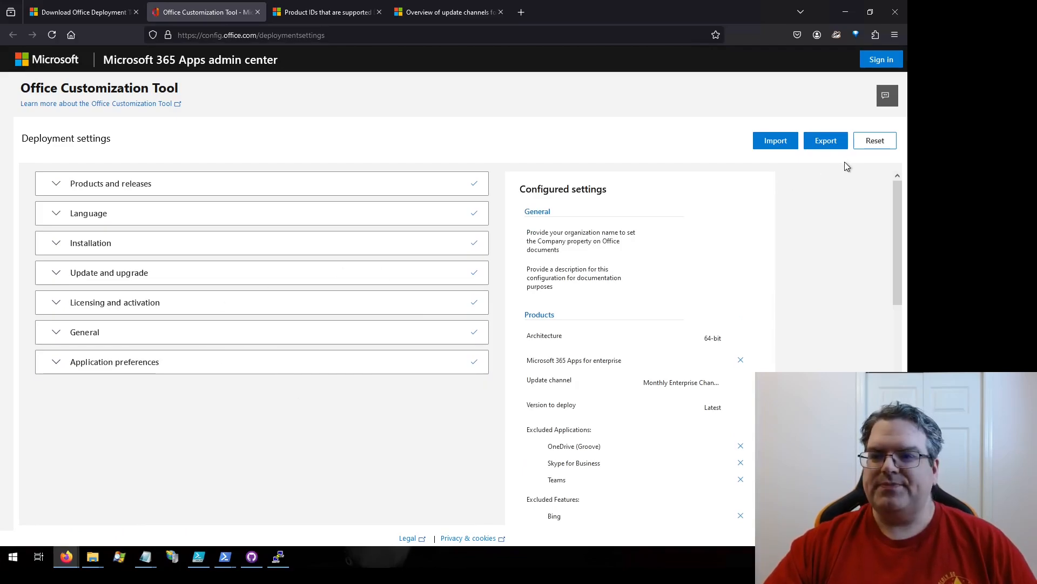
Export the configuration to XML with the file name Configuration, keeping the current default file format settings and accepting the license terms
{"action": "left_click", "coordinate": [829, 144]}
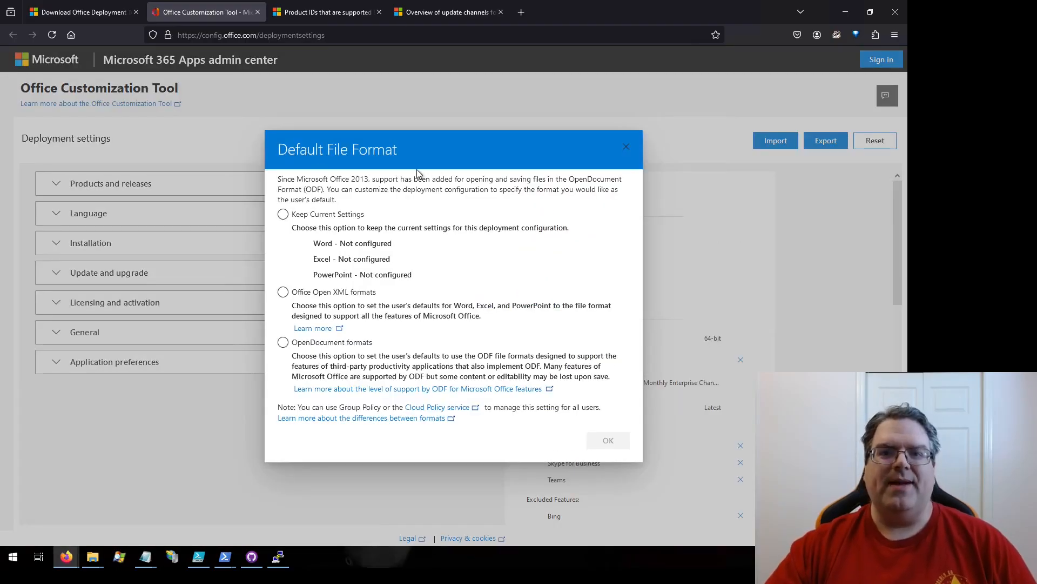
{"action": "left_click", "coordinate": [283, 214]}
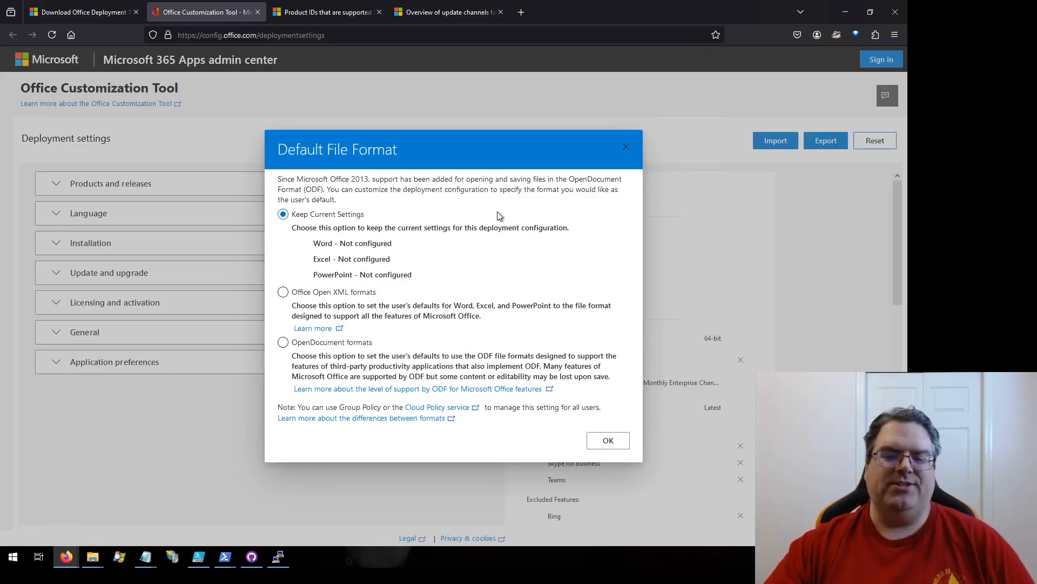
{"action": "left_click", "coordinate": [346, 296]}
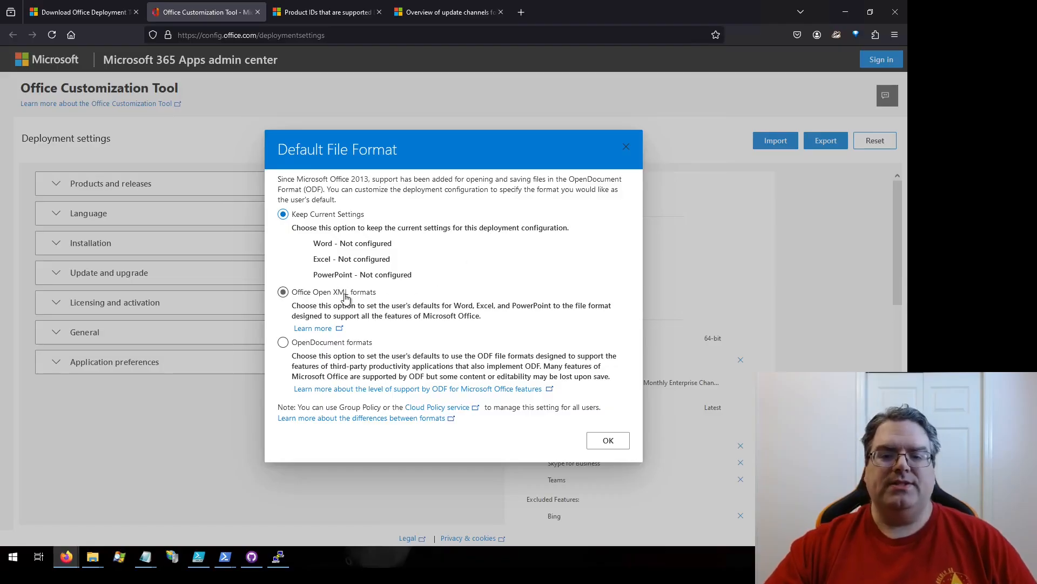
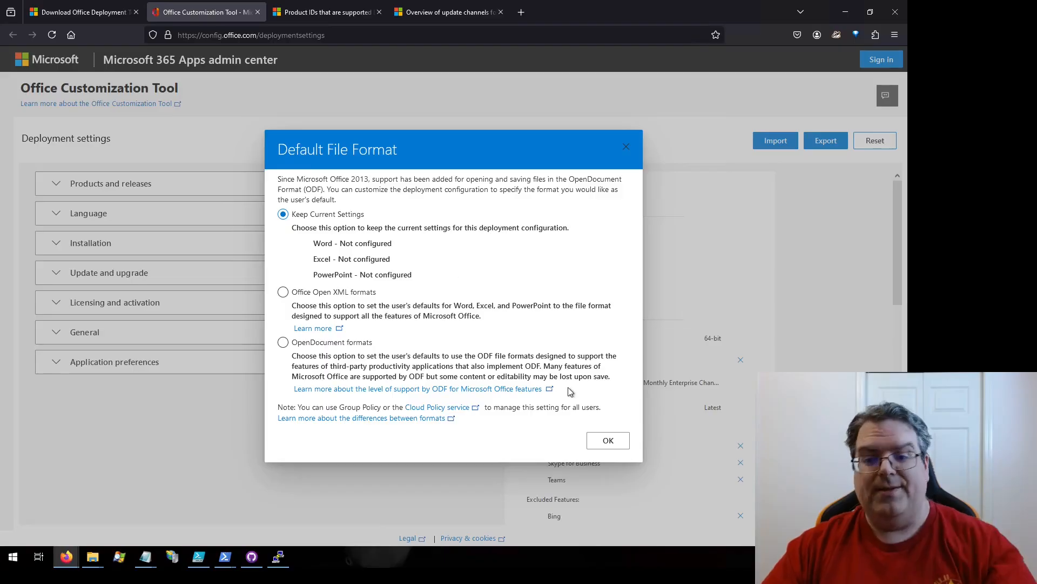
{"action": "left_click", "coordinate": [609, 440]}
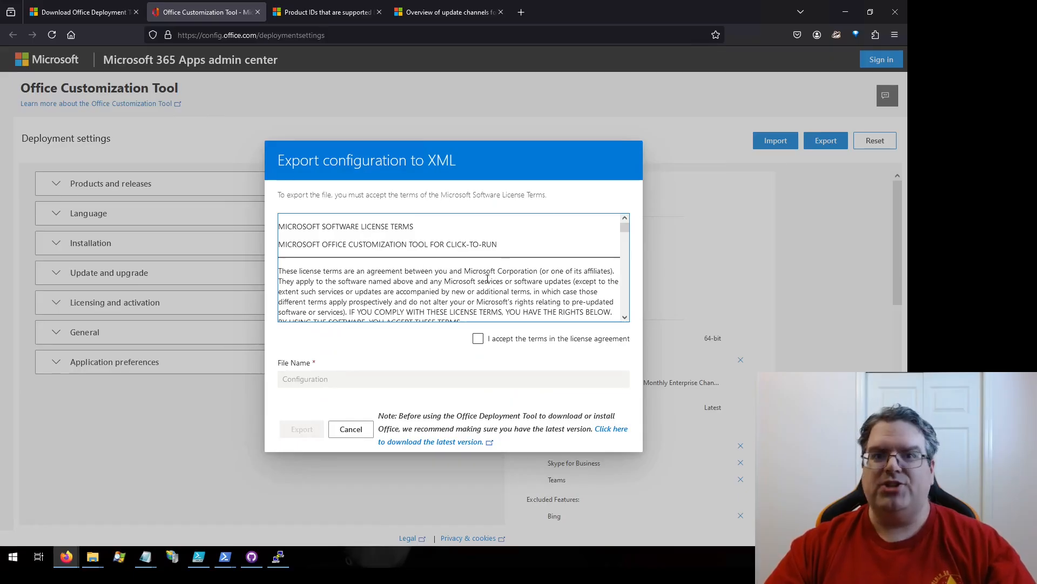
{"action": "left_click", "coordinate": [479, 338]}
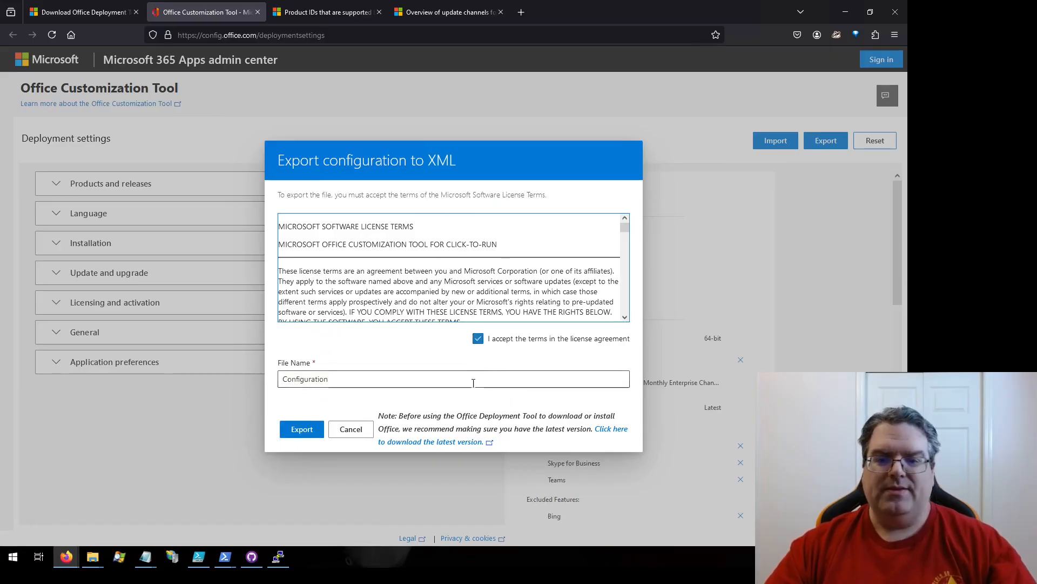
{"action": "left_click", "coordinate": [353, 380]}
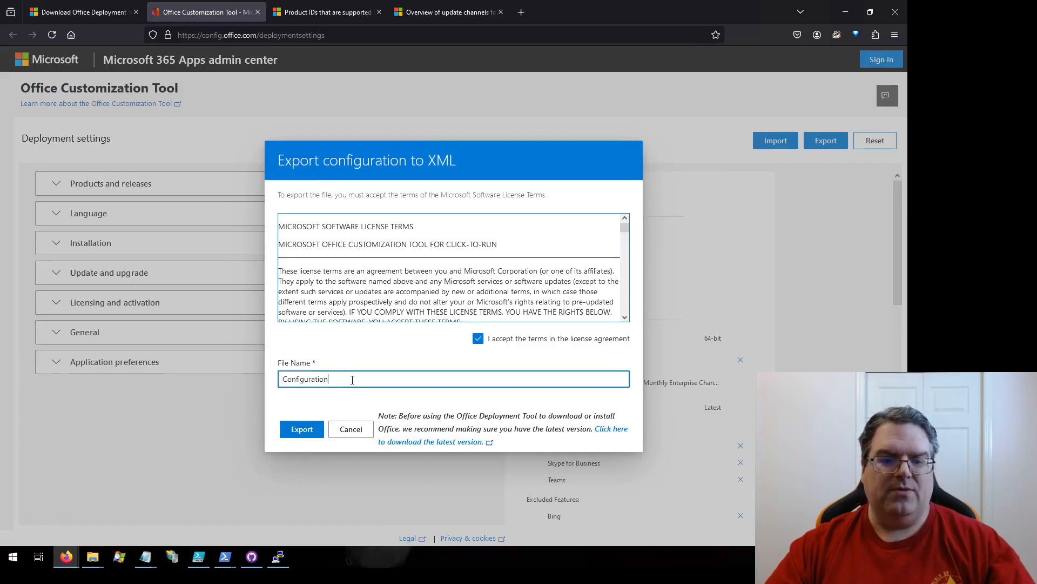
{"action": "left_click", "coordinate": [302, 429]}
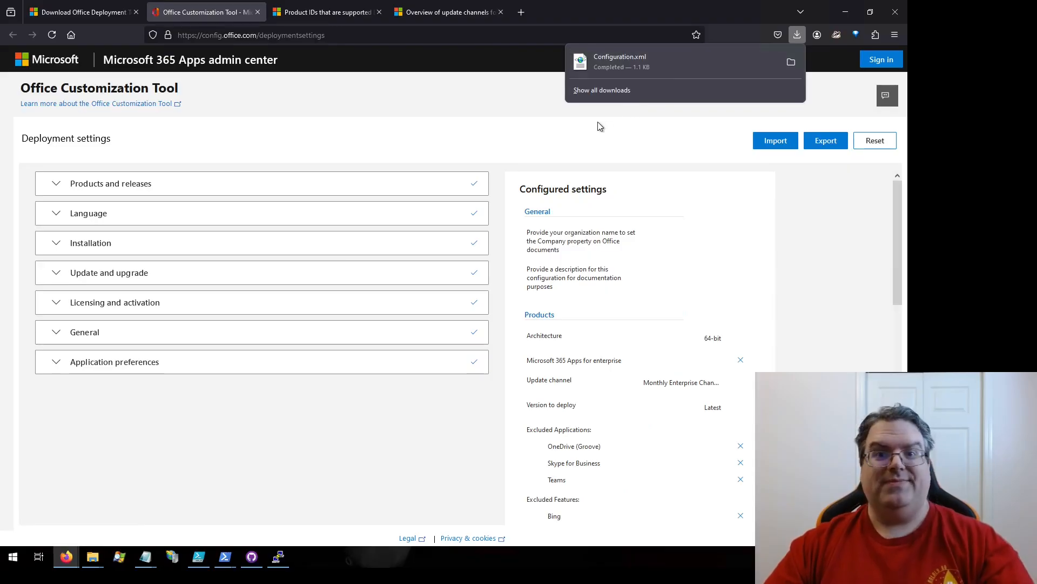
Bring up installOfficeBusiness64.xml in Notepad to review the prepared configuration, then minimize it
{"action": "left_click", "coordinate": [146, 558]}
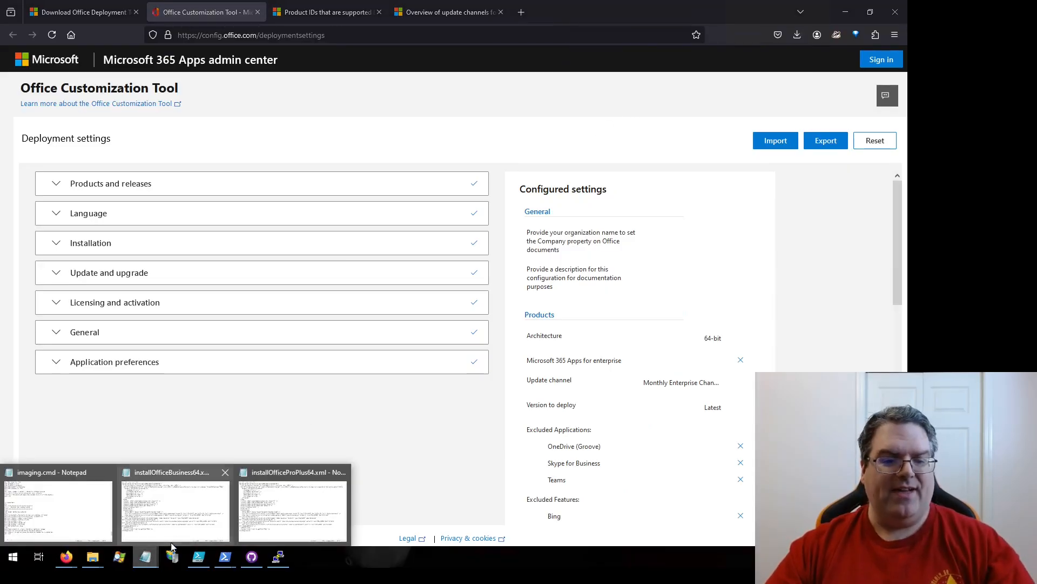
{"action": "left_click", "coordinate": [178, 502]}
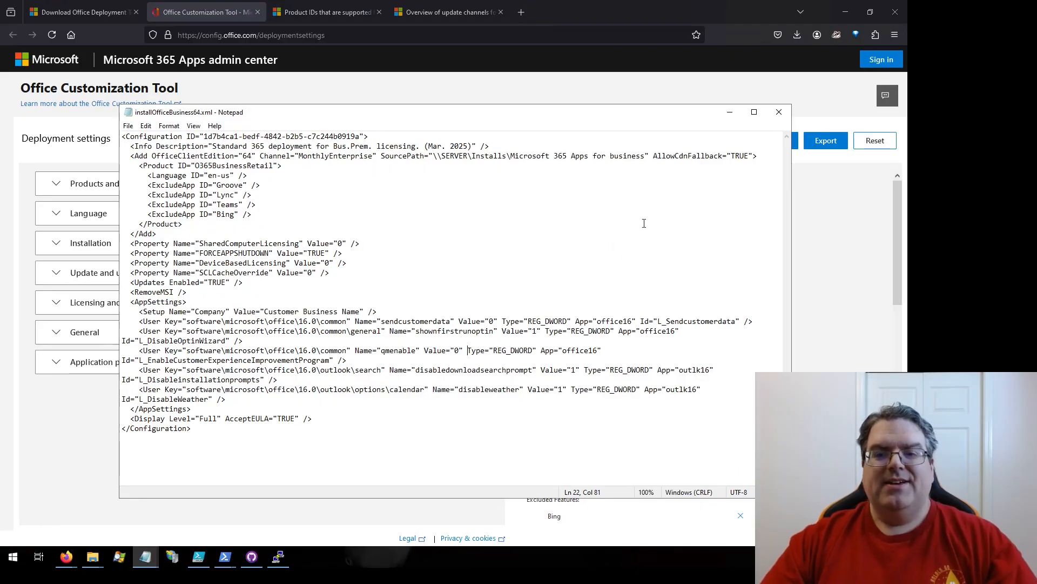
{"action": "left_click", "coordinate": [730, 114]}
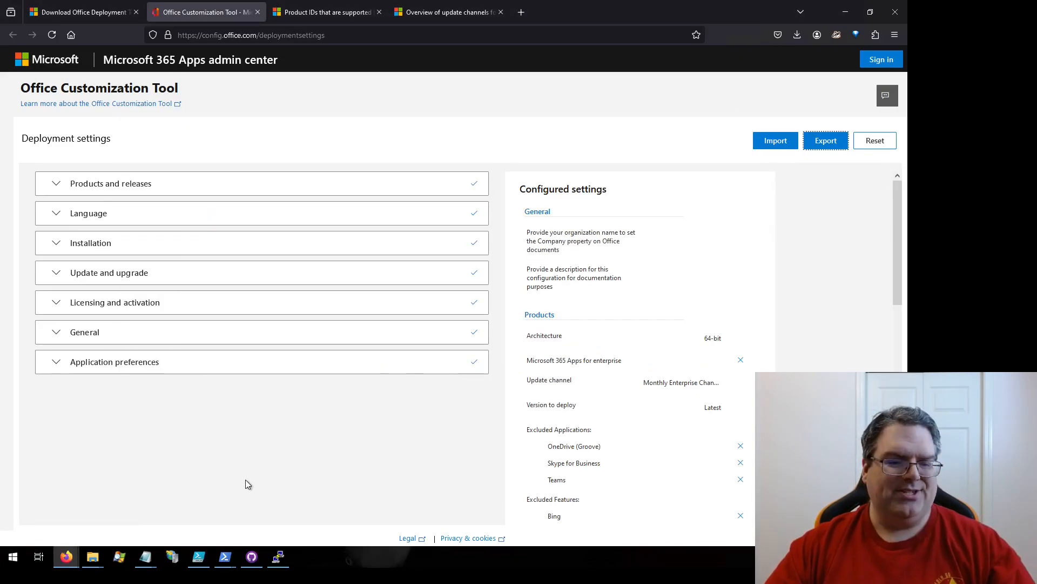
Open a Command Prompt window
{"action": "left_click", "coordinate": [12, 559]}
{"action": "type", "text": "cmd"}
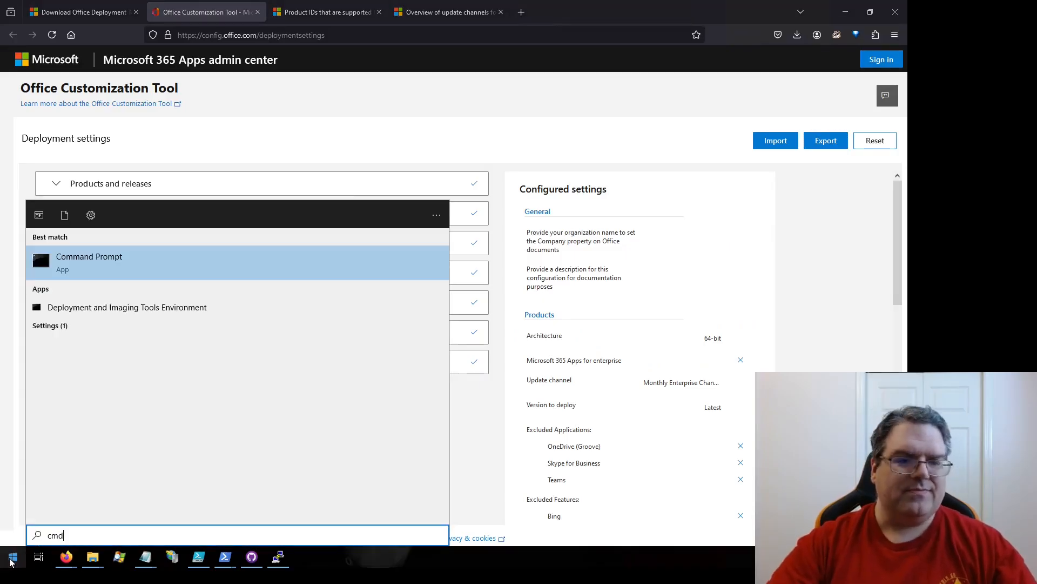
{"action": "key", "text": "Return"}
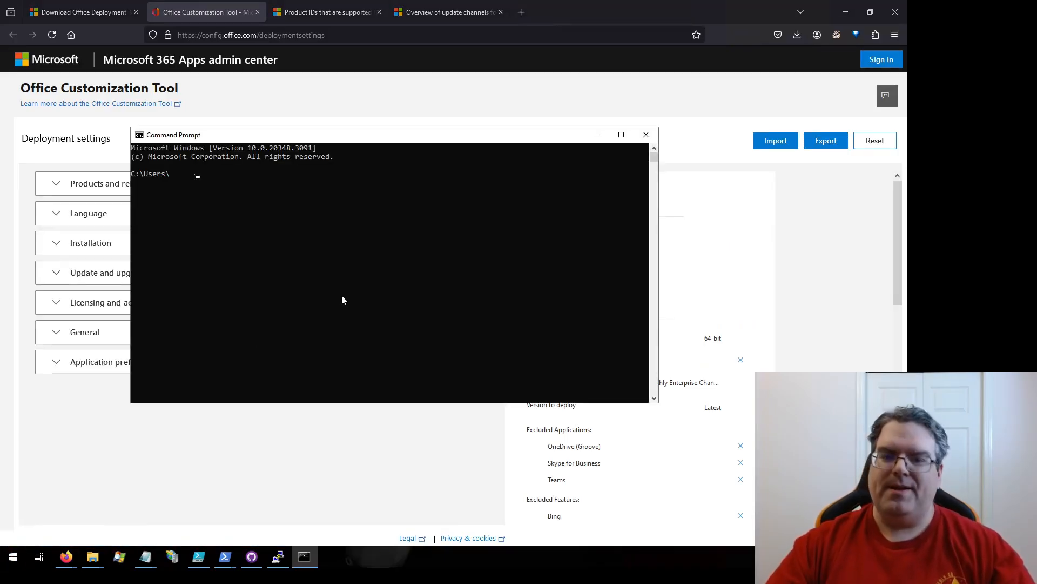
Try to change to the temp folder with the relative command cd temp
{"action": "type", "text": "c"}
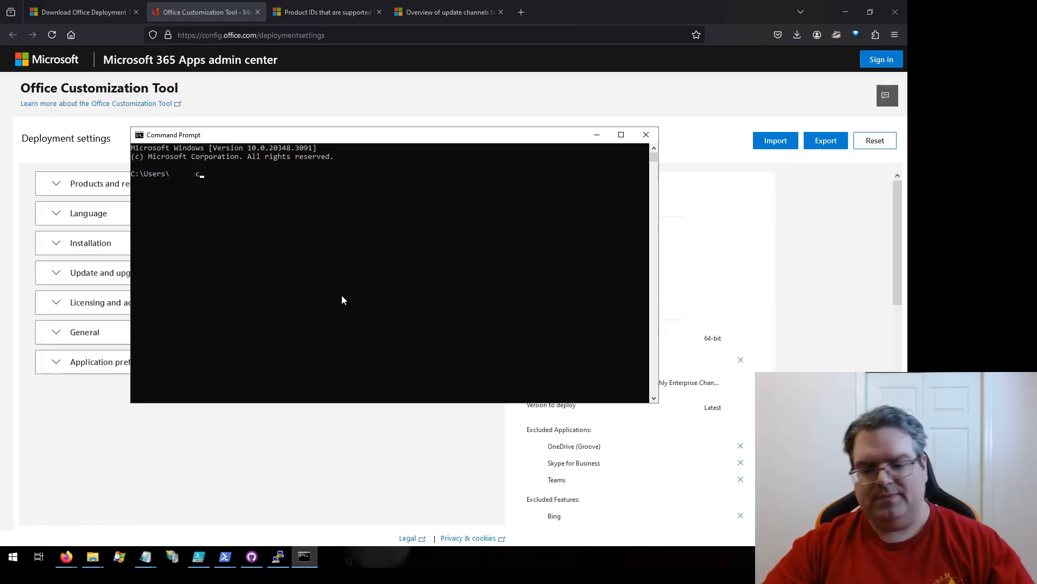
{"action": "type", "text": "md"}
{"action": "key", "text": "BackSpace"}
{"action": "key", "text": "BackSpace"}
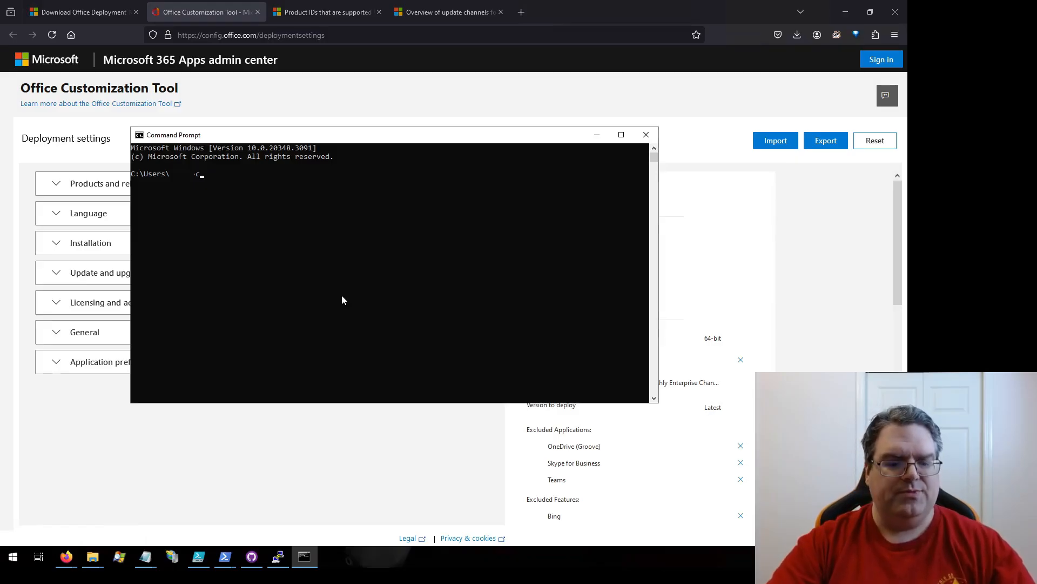
{"action": "type", "text": "d temp"}
{"action": "key", "text": "Return"}
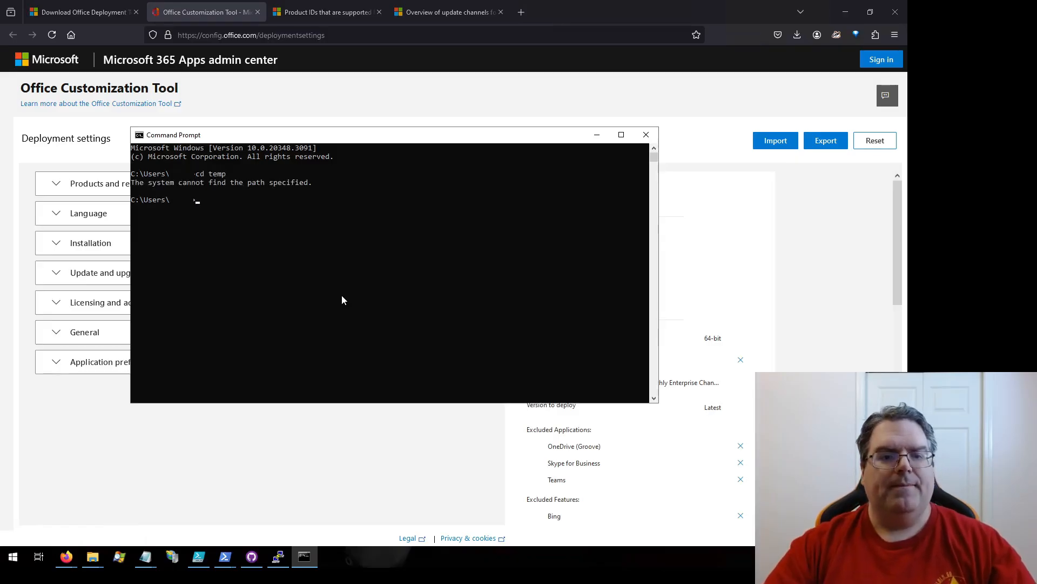
Change the working directory to C:\temp with cd \temp and clear the screen with cls
{"action": "type", "text": "cd temp"}
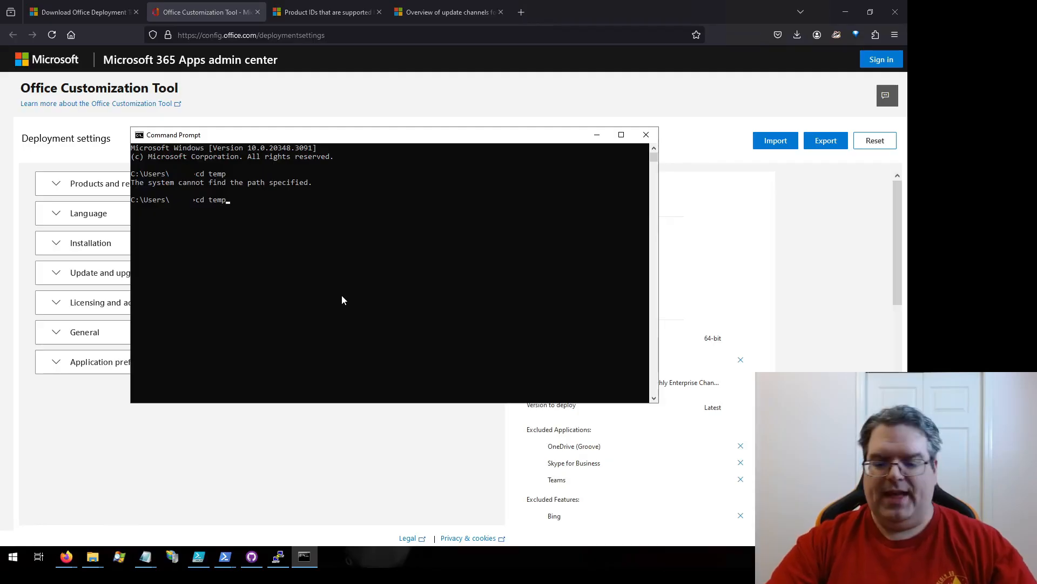
{"action": "key", "text": "Left"}
{"action": "key", "text": "Left"}
{"action": "key", "text": "Left"}
{"action": "key", "text": "Left"}
{"action": "type", "text": "\\"}
{"action": "key", "text": "Return"}
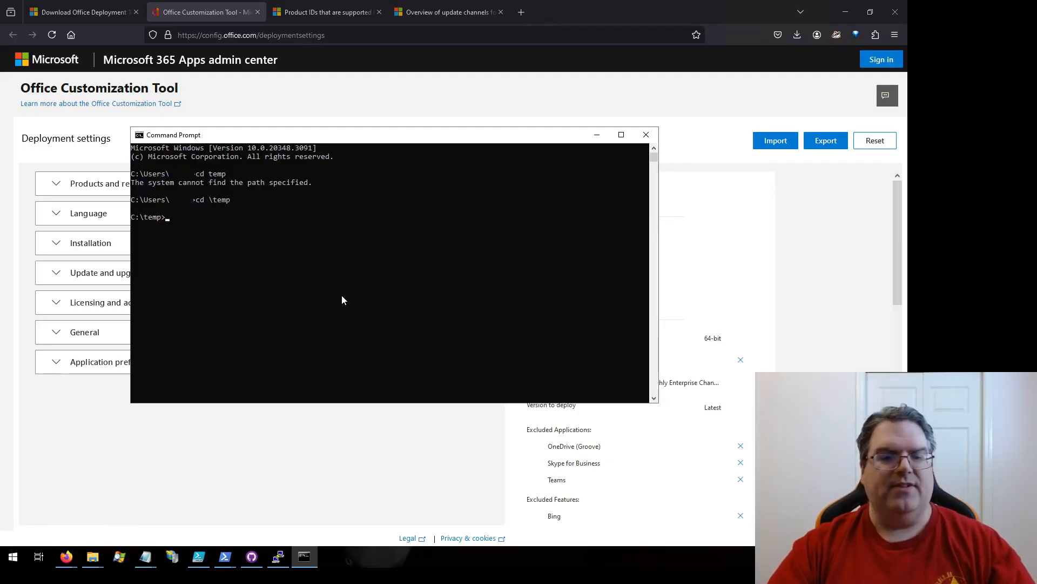
{"action": "type", "text": "cls"}
{"action": "key", "text": "Return"}
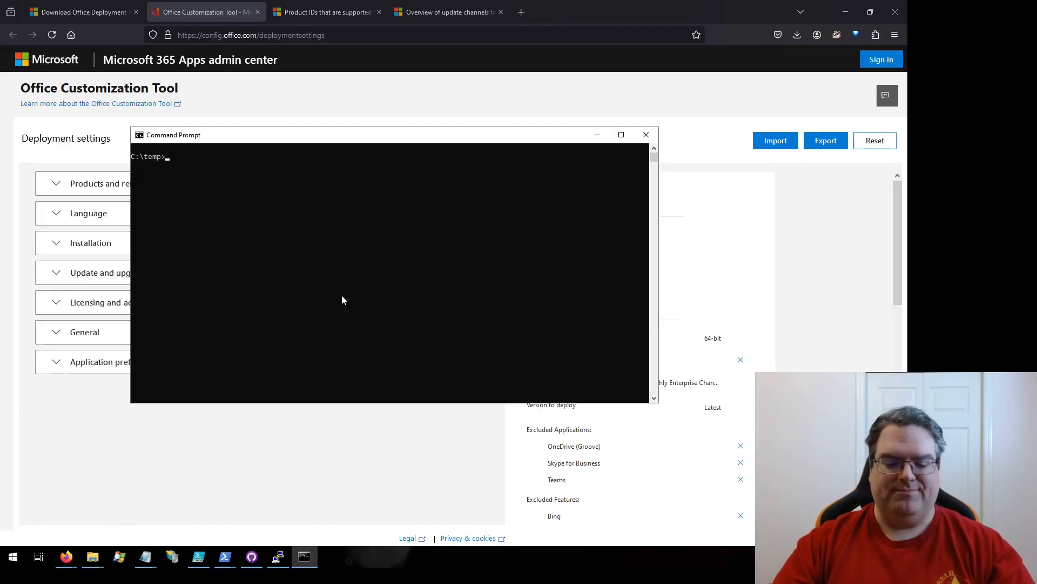
Change the working directory to the "Microsoft 365 Apps for enterprise or business" folder inside C:\temp
{"action": "type", "text": "cd Mi"}
{"action": "key", "text": "Tab"}
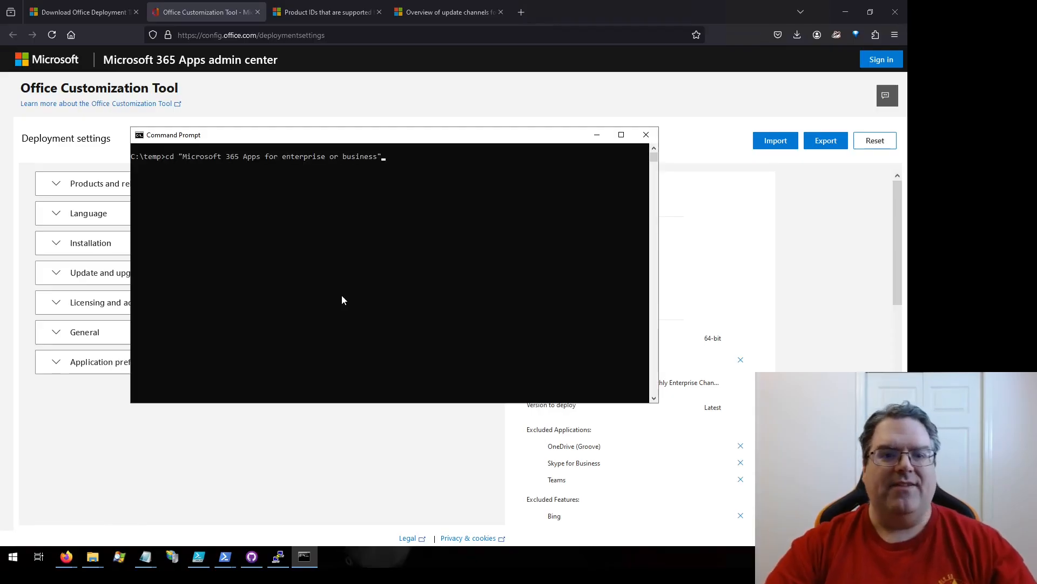
{"action": "key", "text": "Return"}
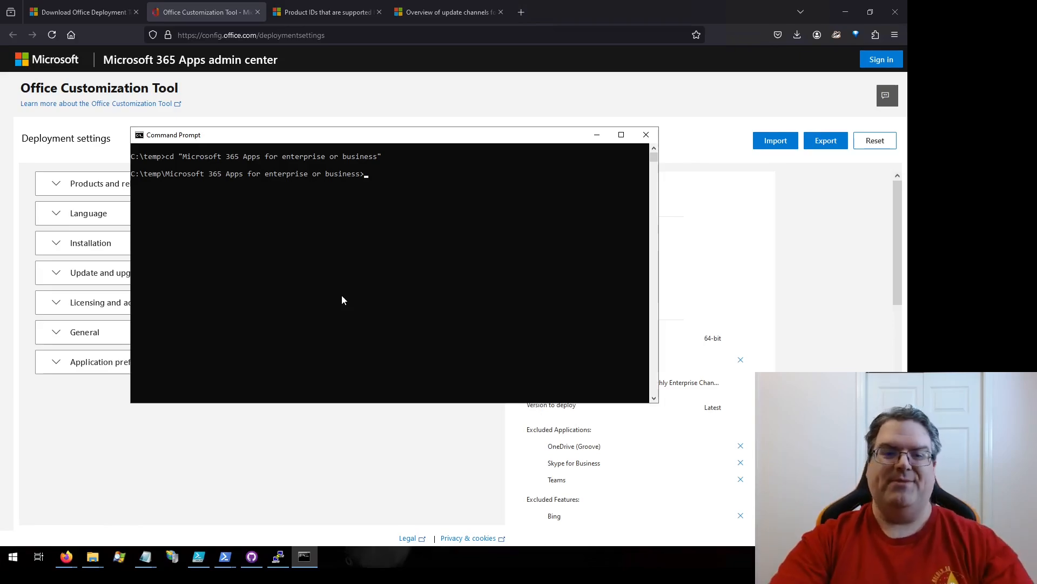
Enter the command setup /download installOfficeBusiness64.xml at the prompt without running it
{"action": "type", "text": "setup"}
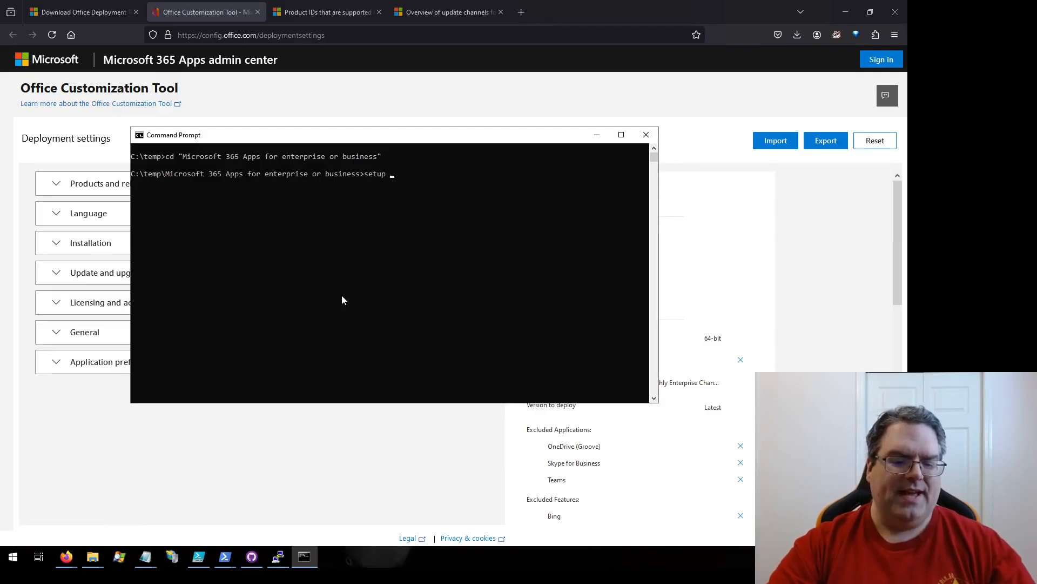
{"action": "type", "text": " /download "}
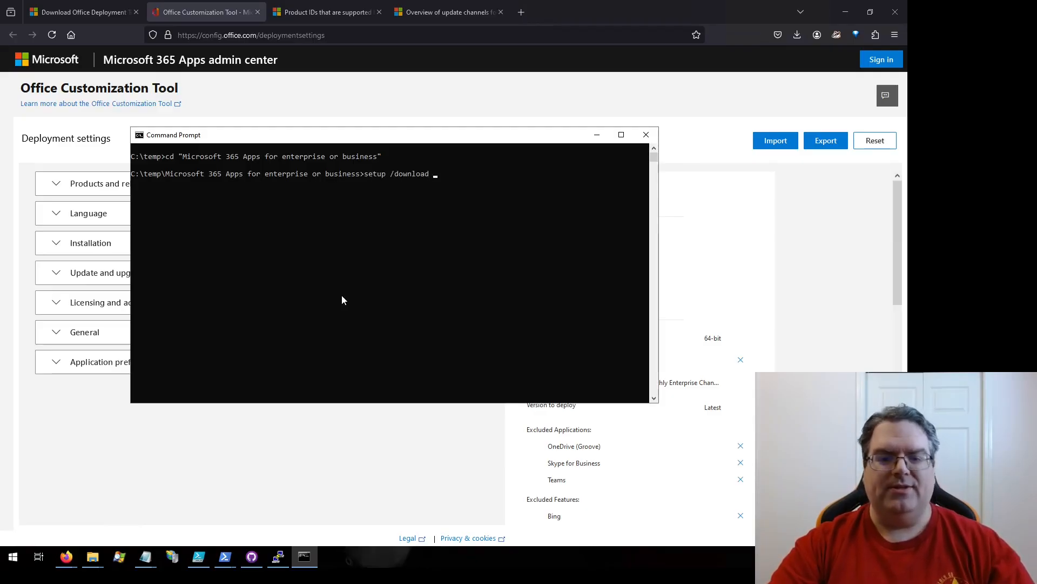
{"action": "type", "text": "inst"}
{"action": "key", "text": "Tab"}
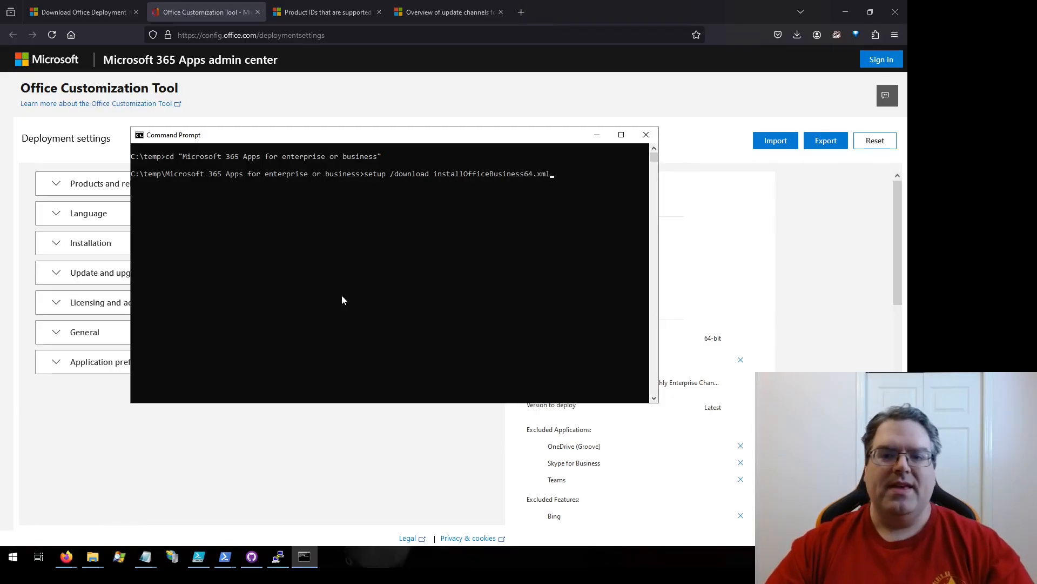
Replace the SourcePath value in installOfficeBusiness64.xml with C:\temp\Microsoft 365 Apps for enterprise or business, copied from the command prompt, and save the file
{"action": "mouse_move", "coordinate": [145, 556]}
{"action": "left_click", "coordinate": [181, 527]}
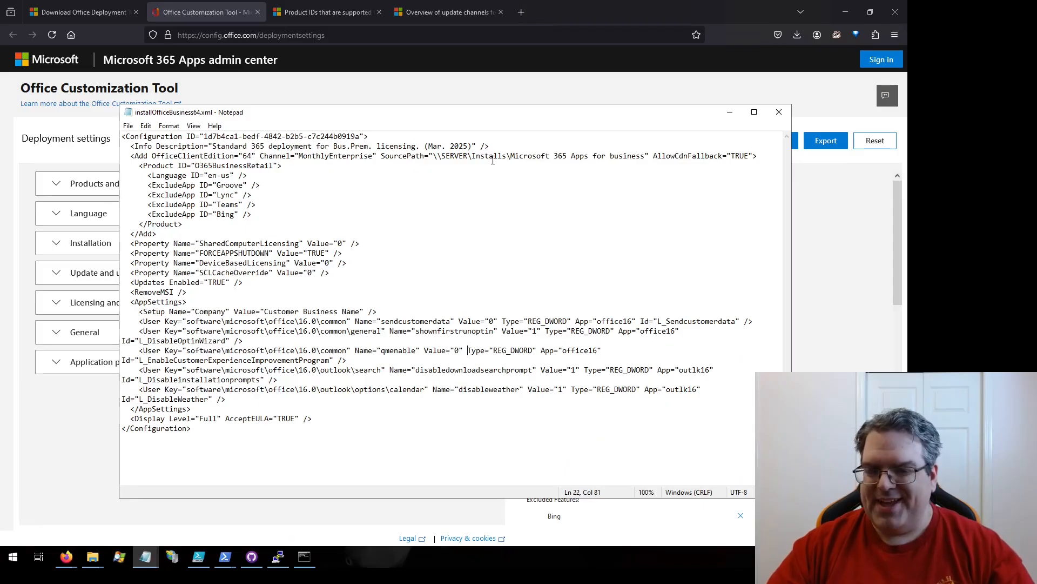
{"action": "left_click", "coordinate": [304, 556]}
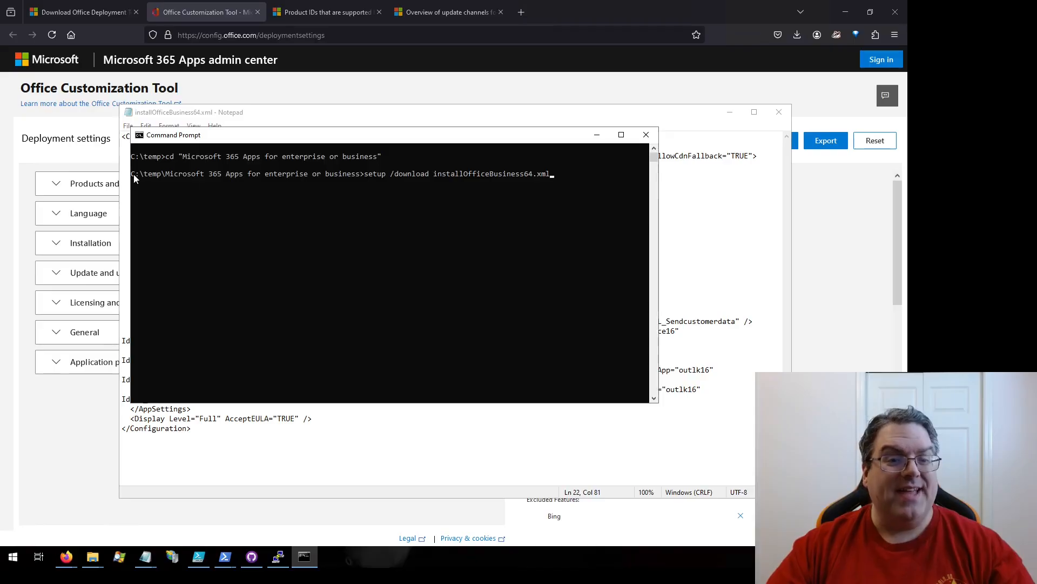
{"action": "left_click_drag", "start_coordinate": [134, 174], "coordinate": [360, 178]}
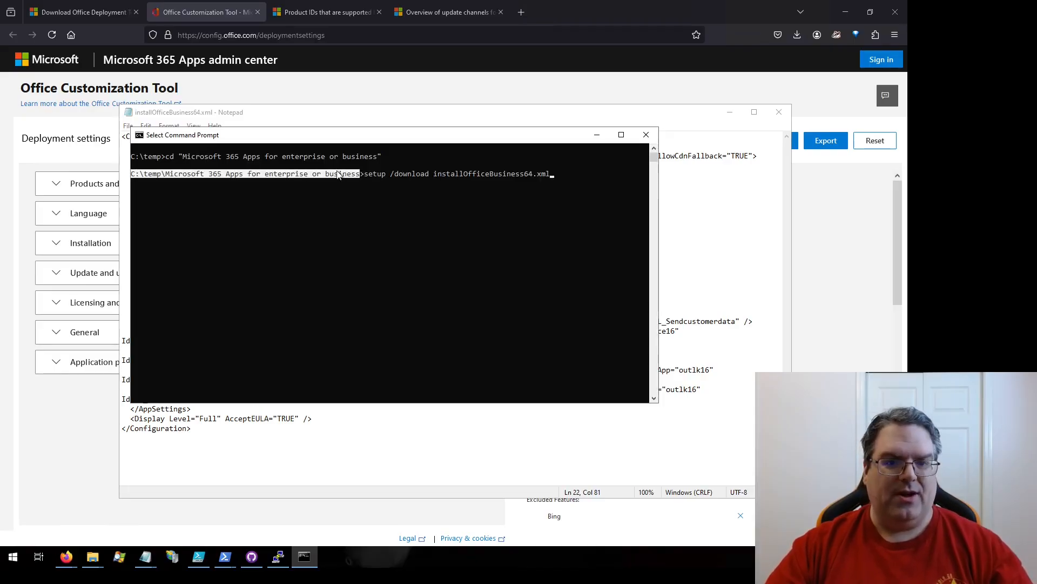
{"action": "right_click", "coordinate": [336, 177]}
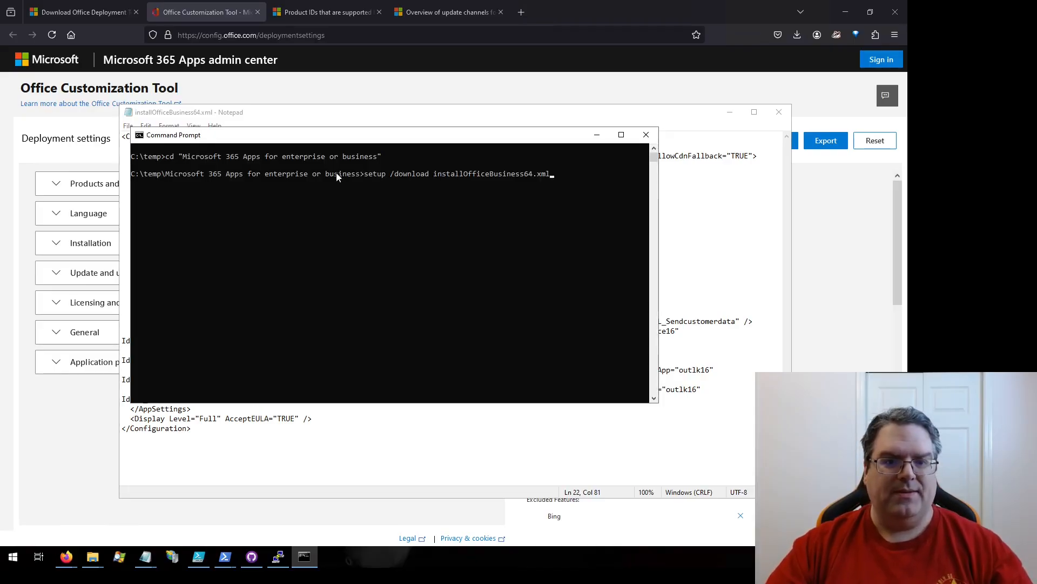
{"action": "left_click", "coordinate": [670, 115]}
{"action": "left_click_drag", "start_coordinate": [434, 157], "coordinate": [646, 158]}
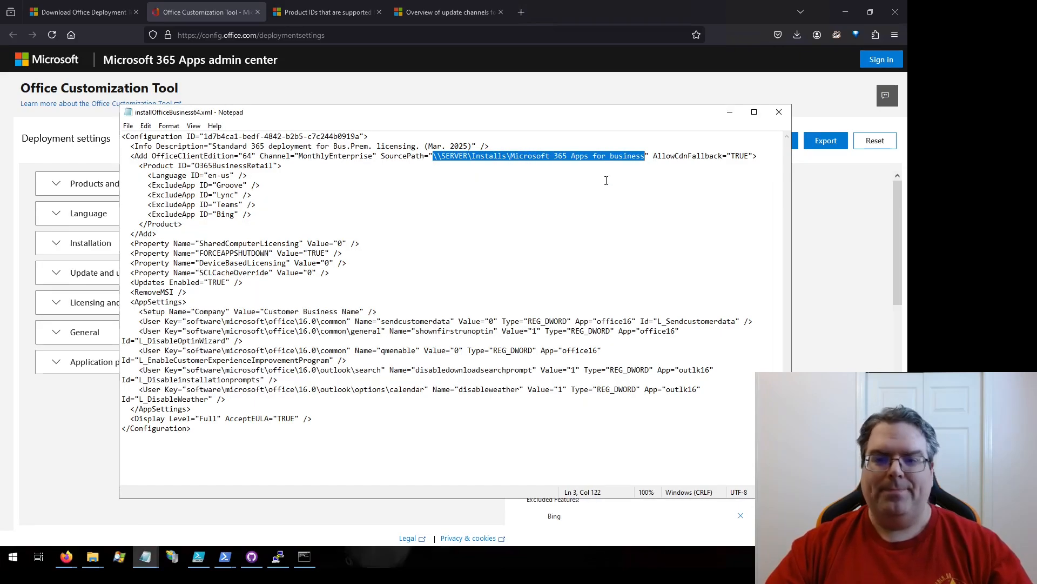
{"action": "key", "text": "ctrl+v"}
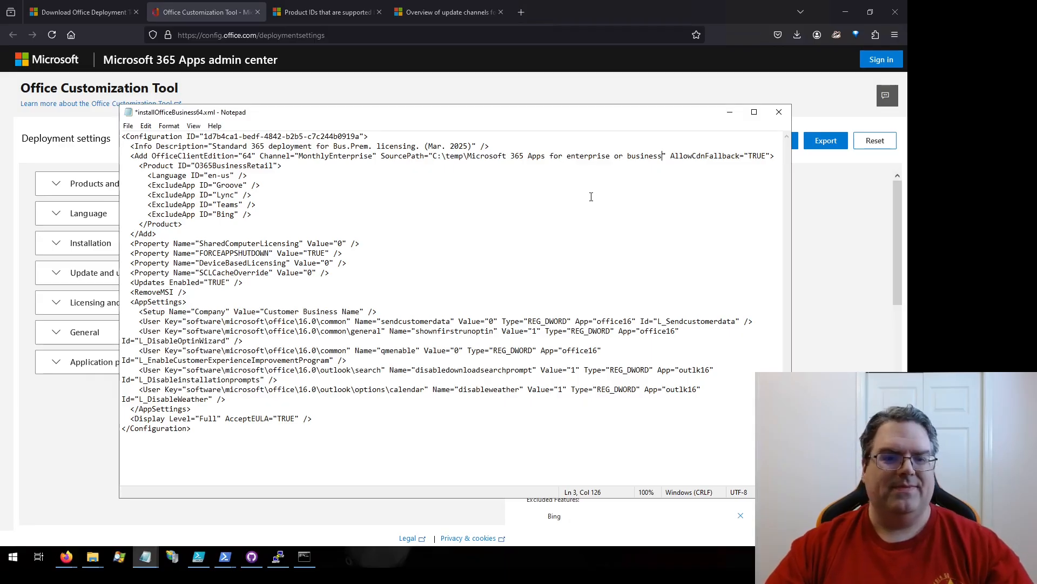
{"action": "key", "text": "ctrl+s"}
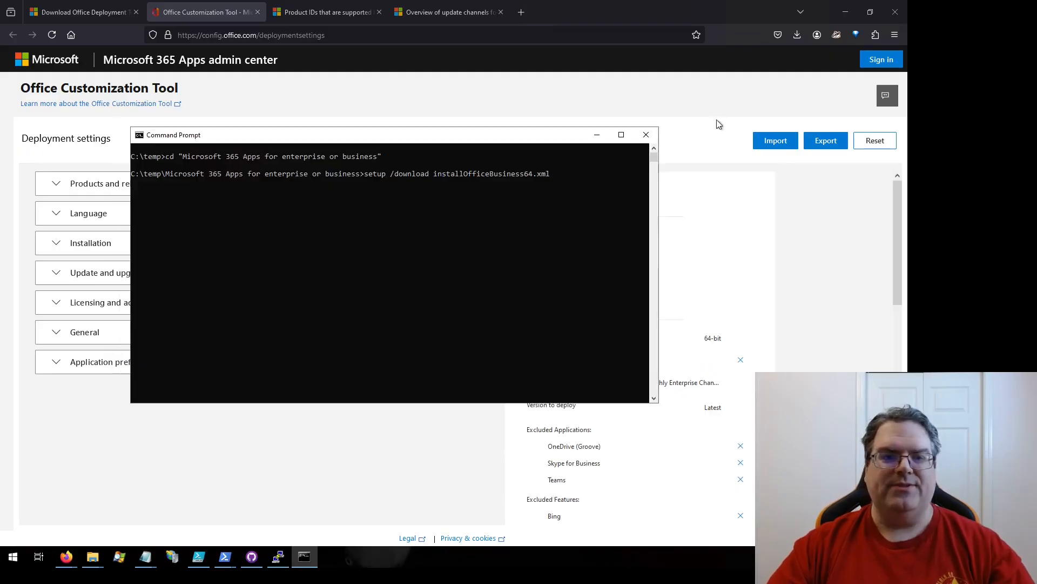
Minimize Notepad and run the prepared setup /download installOfficeBusiness64.xml command
{"action": "left_click", "coordinate": [729, 112]}
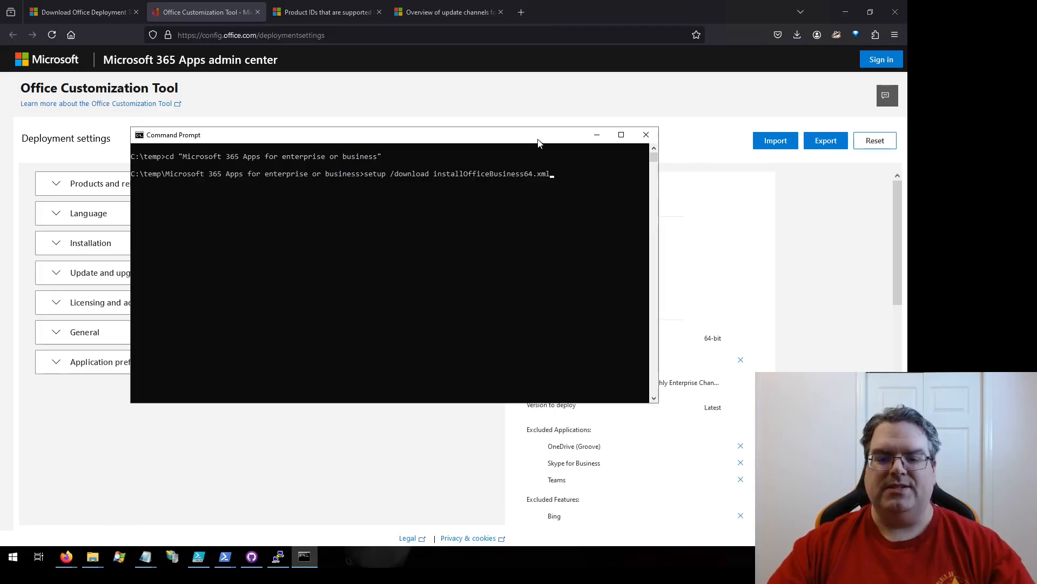
{"action": "key", "text": "Return"}
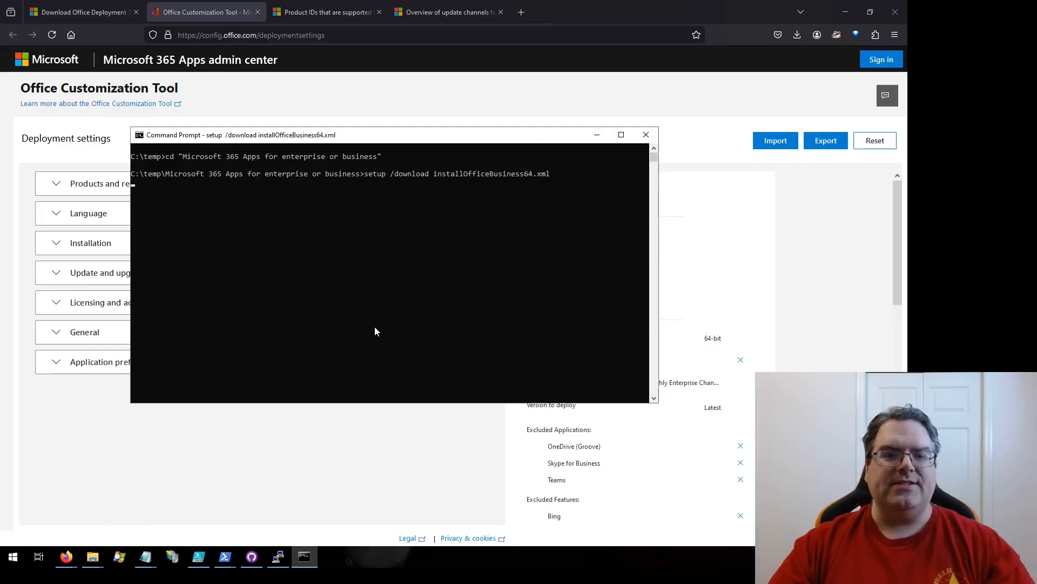
Switch to File Explorer and open the Office\Data\16.0.18429.20200 subfolder of the Microsoft 365 Apps folder to examine the downloading files
{"action": "mouse_move", "coordinate": [93, 556]}
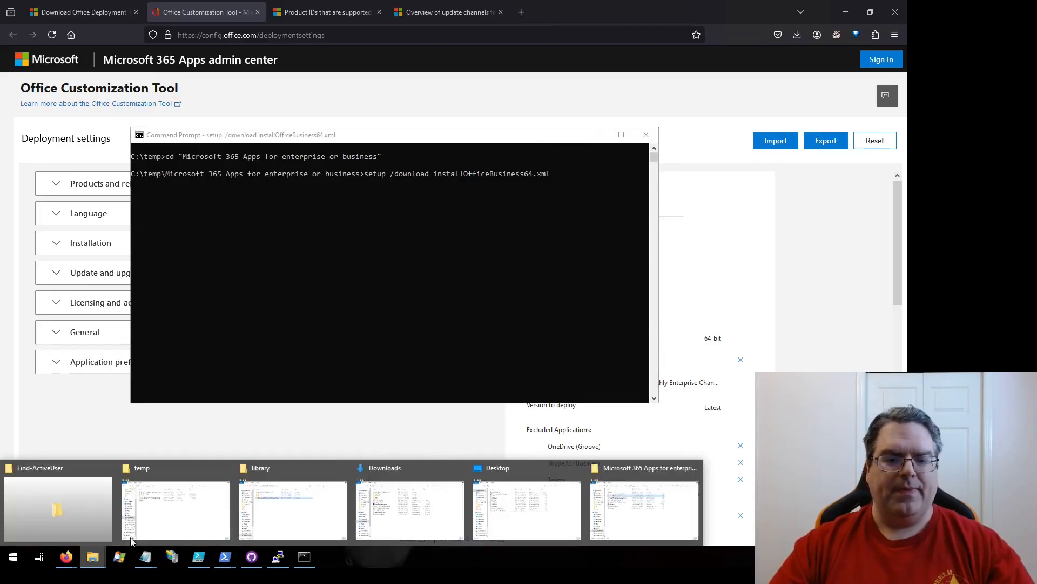
{"action": "left_click", "coordinate": [650, 484]}
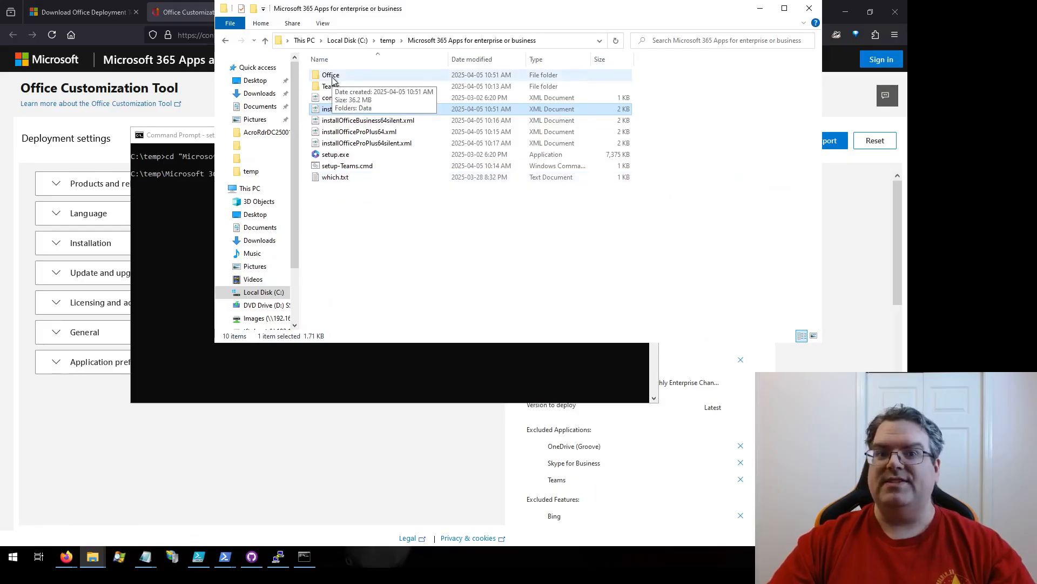
{"action": "left_click", "coordinate": [333, 80]}
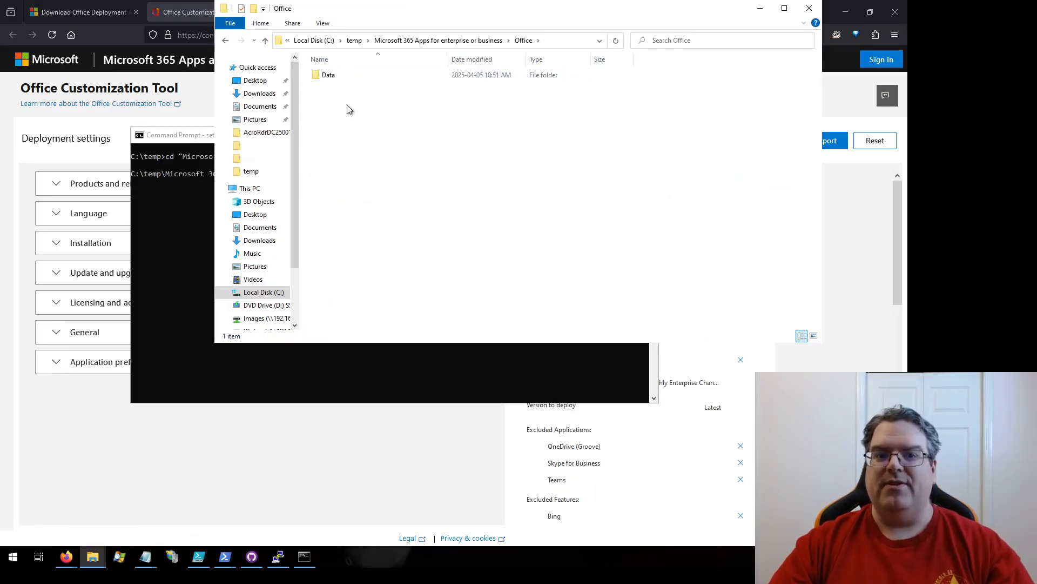
{"action": "double_click", "coordinate": [327, 75]}
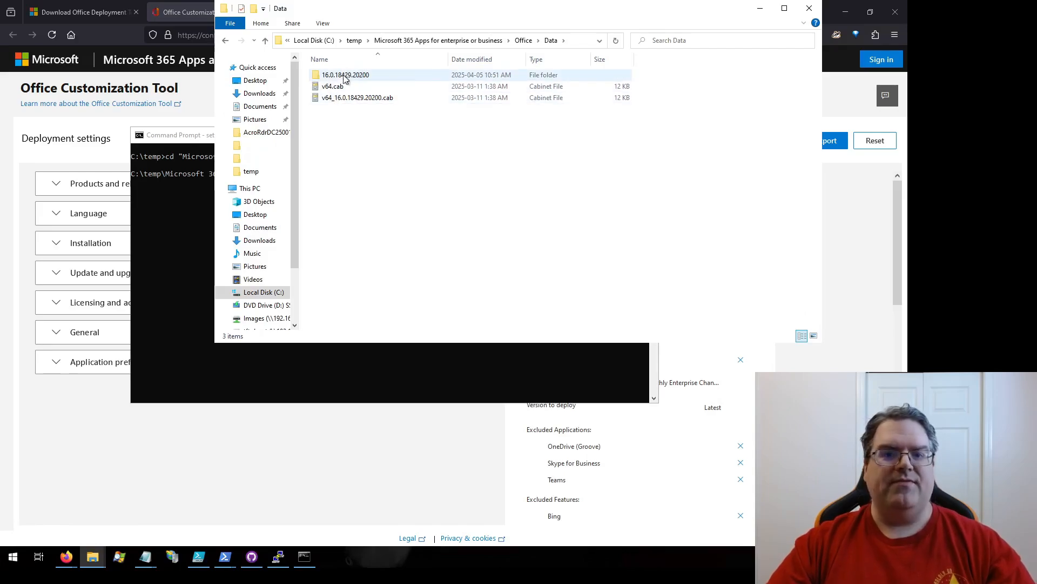
{"action": "double_click", "coordinate": [346, 76]}
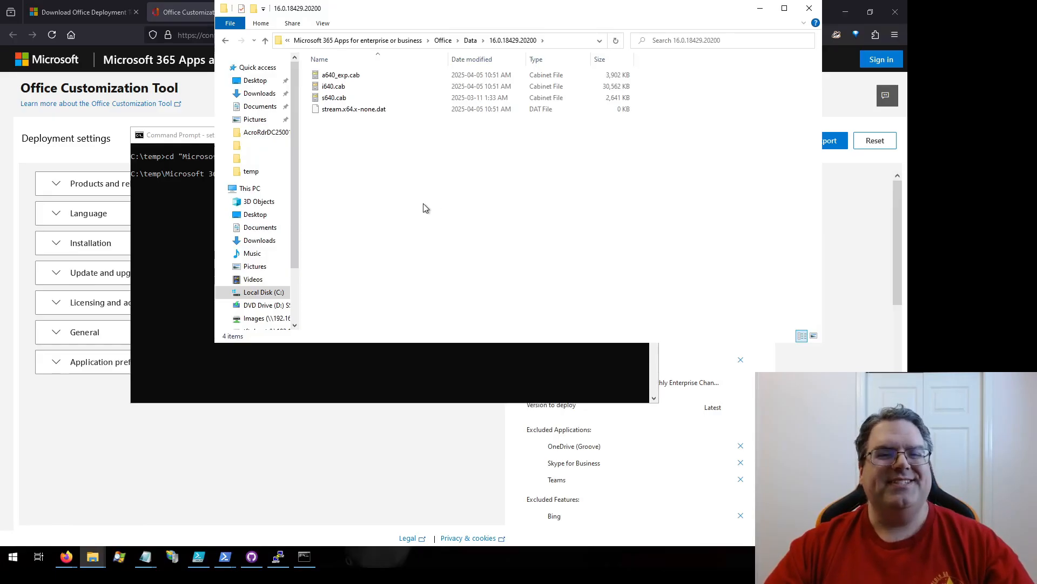
Check the download's progress in Command Prompt and the 16.0.18429.20200 folder, going back to the Office folder and returning in between
{"action": "left_click", "coordinate": [209, 138]}
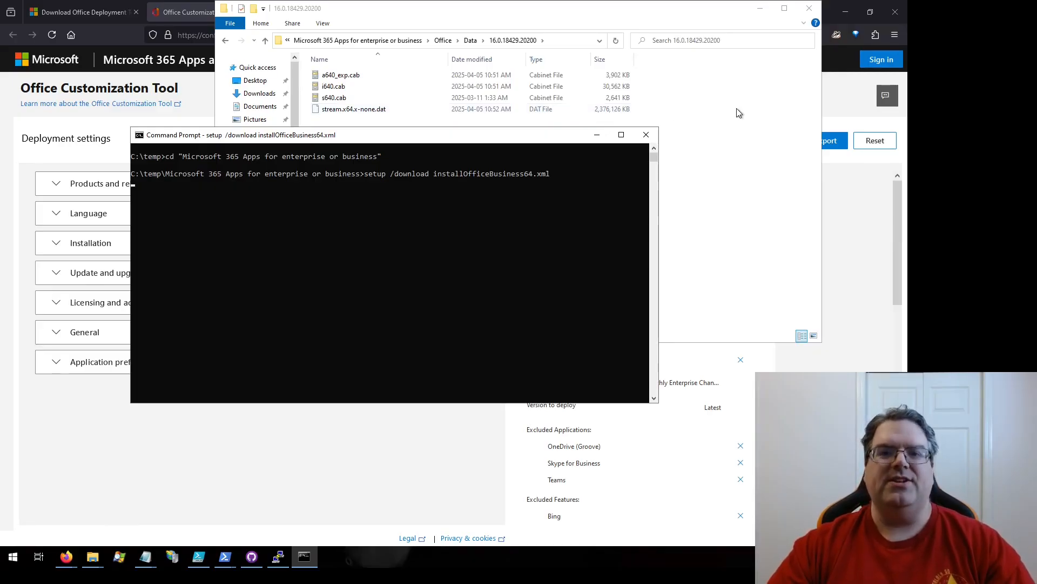
{"action": "left_click", "coordinate": [226, 42]}
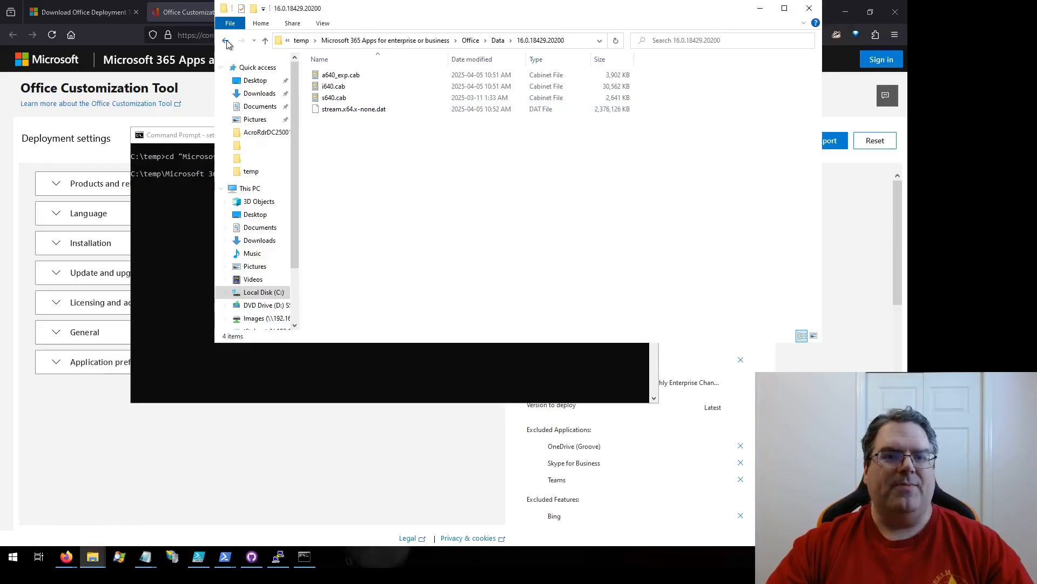
{"action": "left_click", "coordinate": [227, 41]}
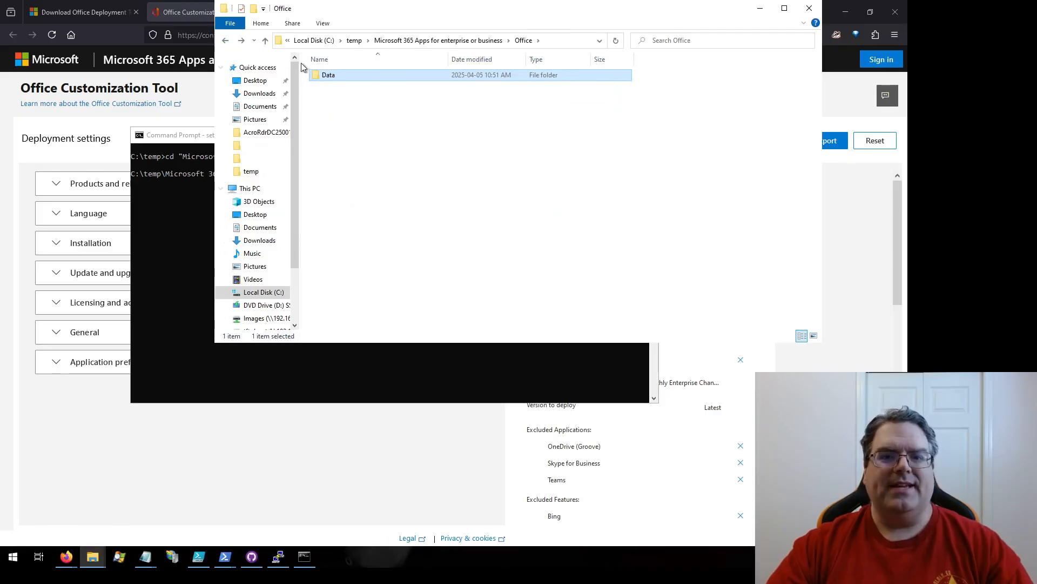
{"action": "left_click", "coordinate": [243, 42]}
{"action": "left_click", "coordinate": [242, 42]}
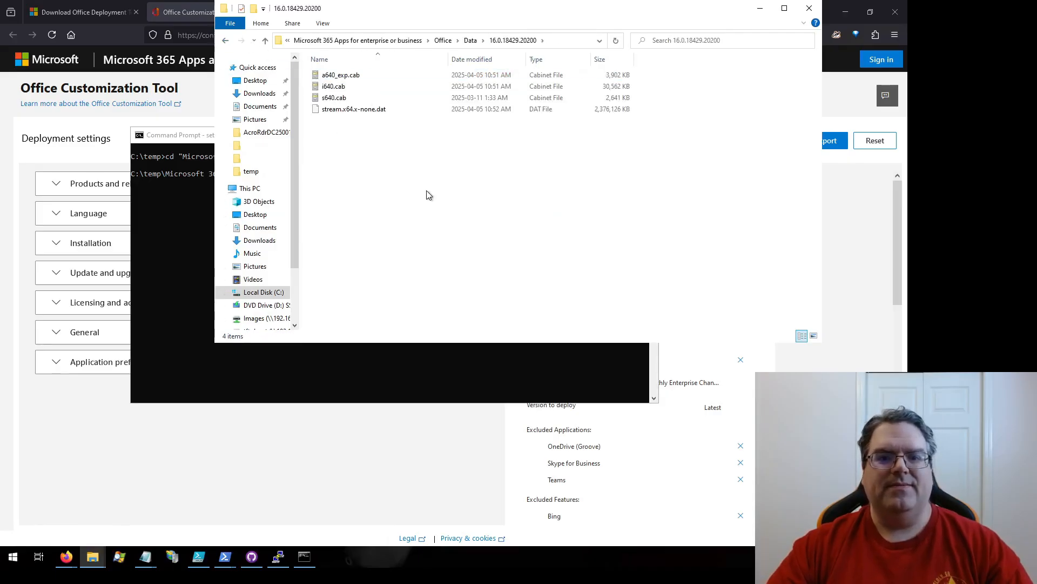
{"action": "left_click", "coordinate": [200, 139]}
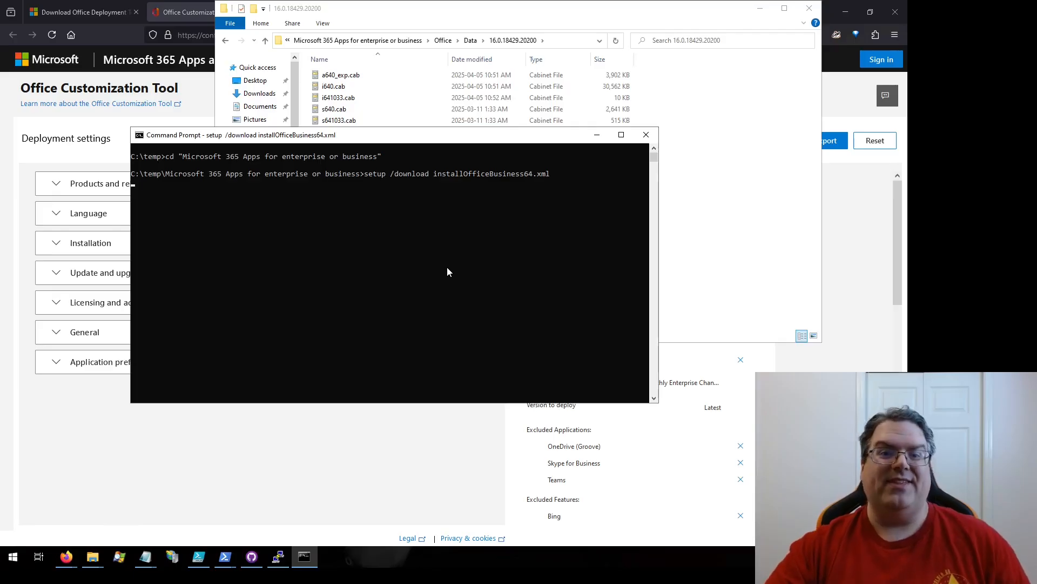
Examine the stream.x64.en-us.dat language file in the download folder, and return to Command Prompt to check whether the download has finished
{"action": "left_click", "coordinate": [552, 3]}
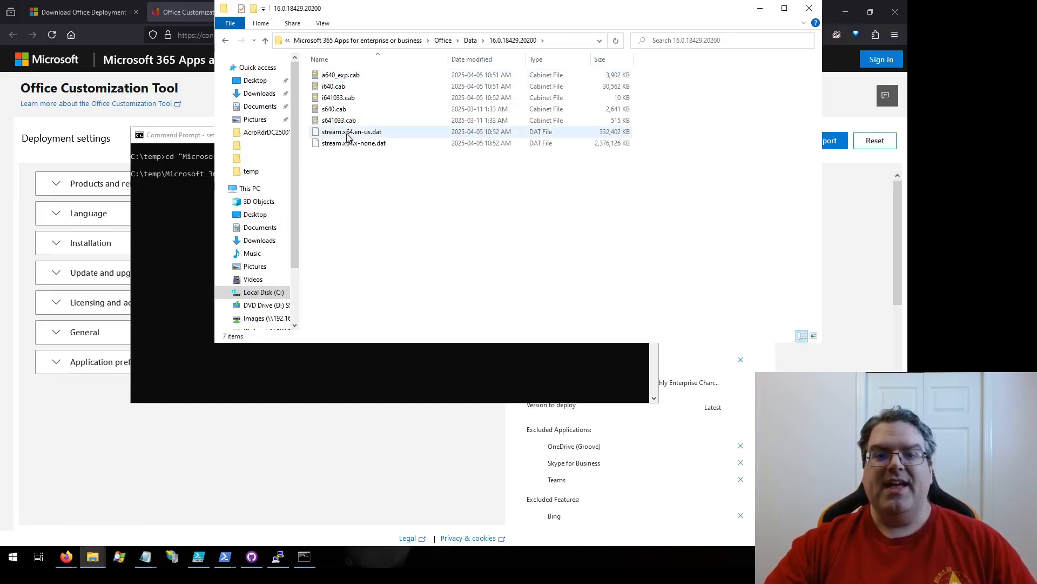
{"action": "left_click", "coordinate": [374, 132]}
{"action": "left_click", "coordinate": [396, 197]}
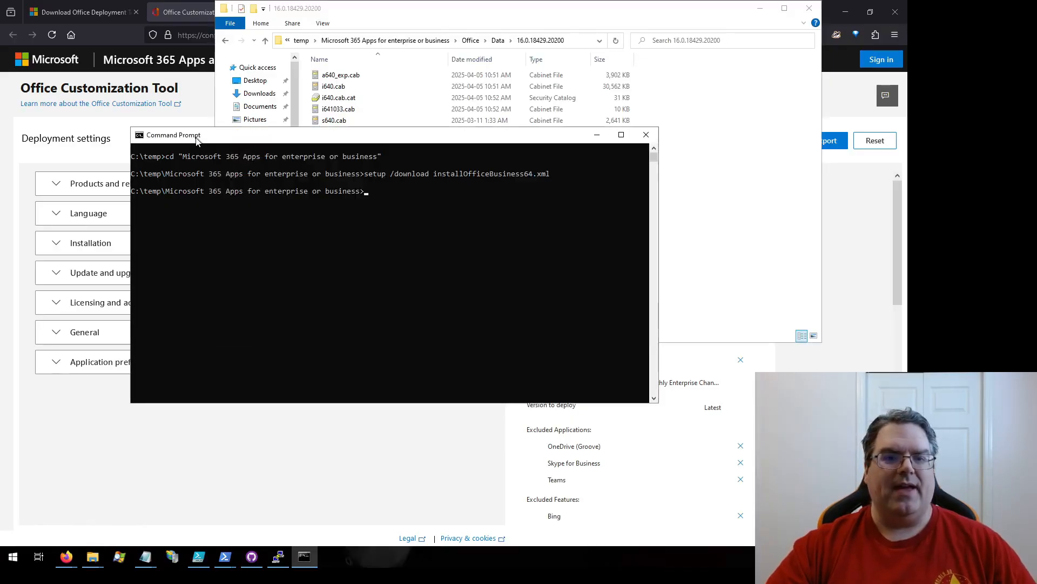
{"action": "left_click", "coordinate": [194, 135]}
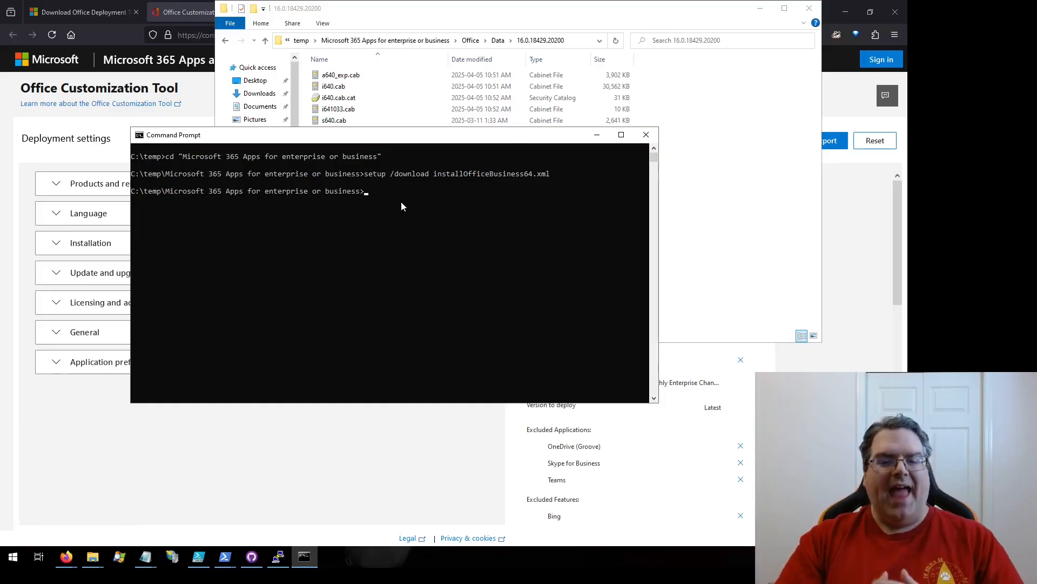
Go back in File Explorer to the Microsoft 365 Apps for enterprise or business folder
{"action": "left_click", "coordinate": [225, 40]}
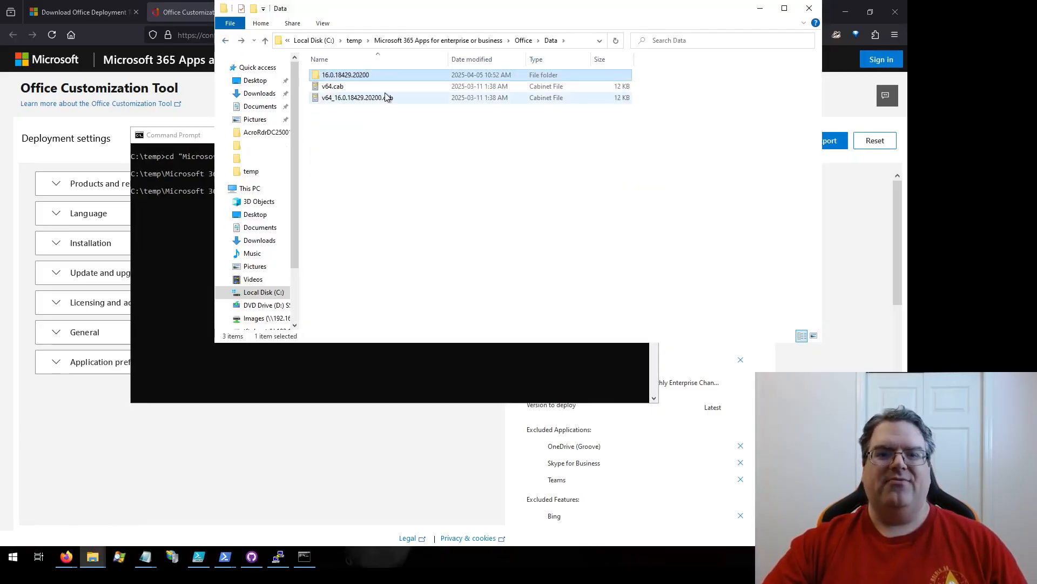
{"action": "left_click", "coordinate": [226, 41]}
{"action": "left_click", "coordinate": [225, 42]}
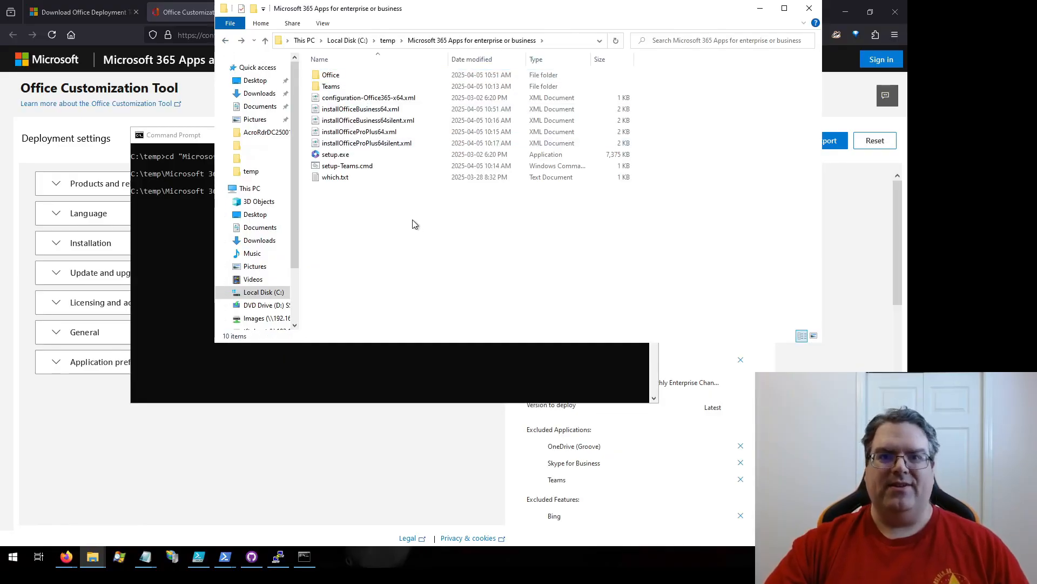
Enter the command setup /configure installOfficeBusiness64.xml in Command Prompt without running it
{"action": "left_click", "coordinate": [208, 140]}
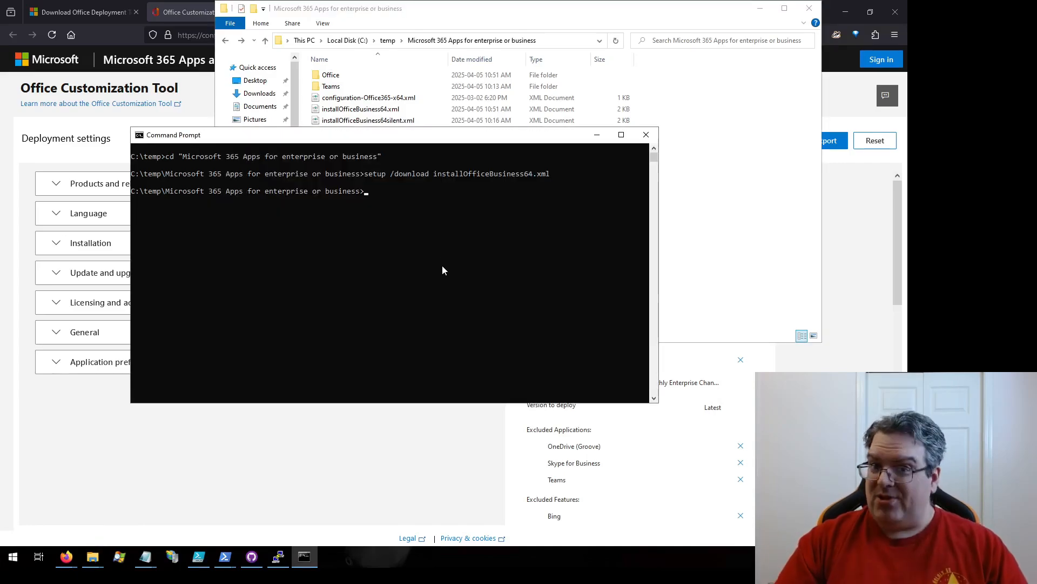
{"action": "type", "text": "se"}
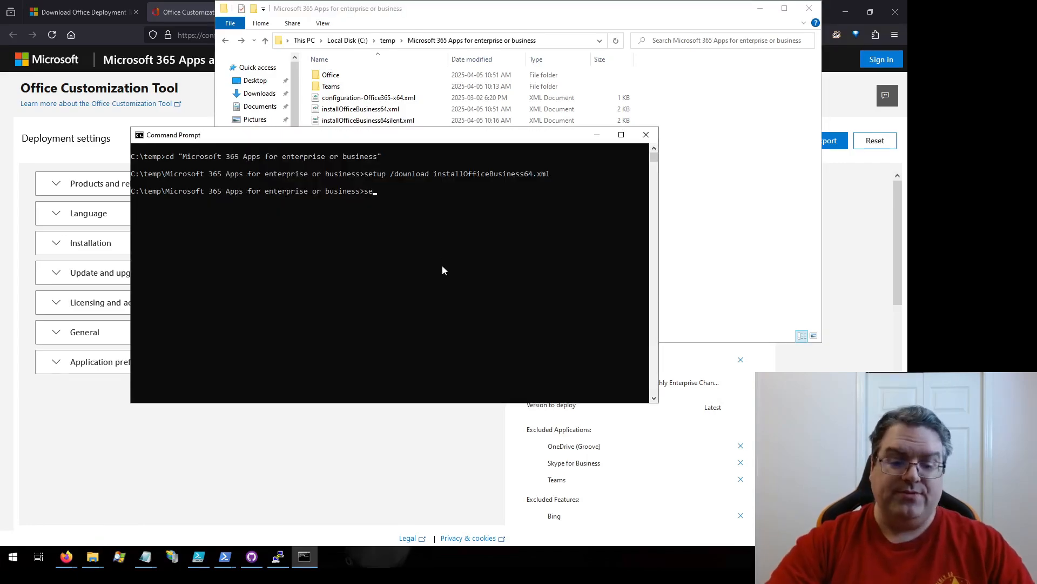
{"action": "type", "text": "tup /con"}
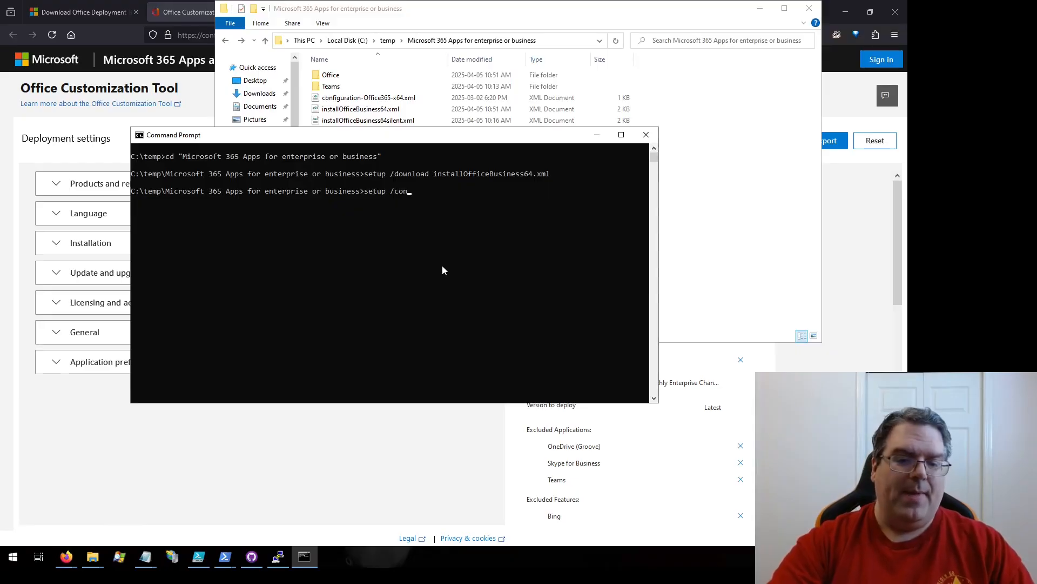
{"action": "type", "text": "figure installOfficeBusiness64.xml"}
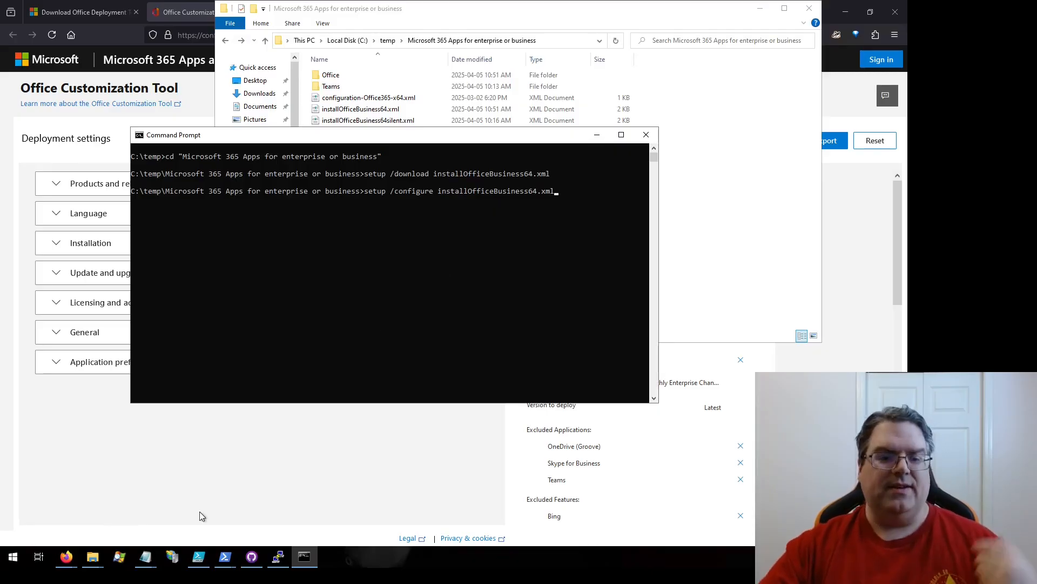
Bring up installOfficeBusiness64.xml in Notepad and highlight its SourcePath attribute to review the installation source
{"action": "mouse_move", "coordinate": [145, 557]}
{"action": "left_click", "coordinate": [171, 500]}
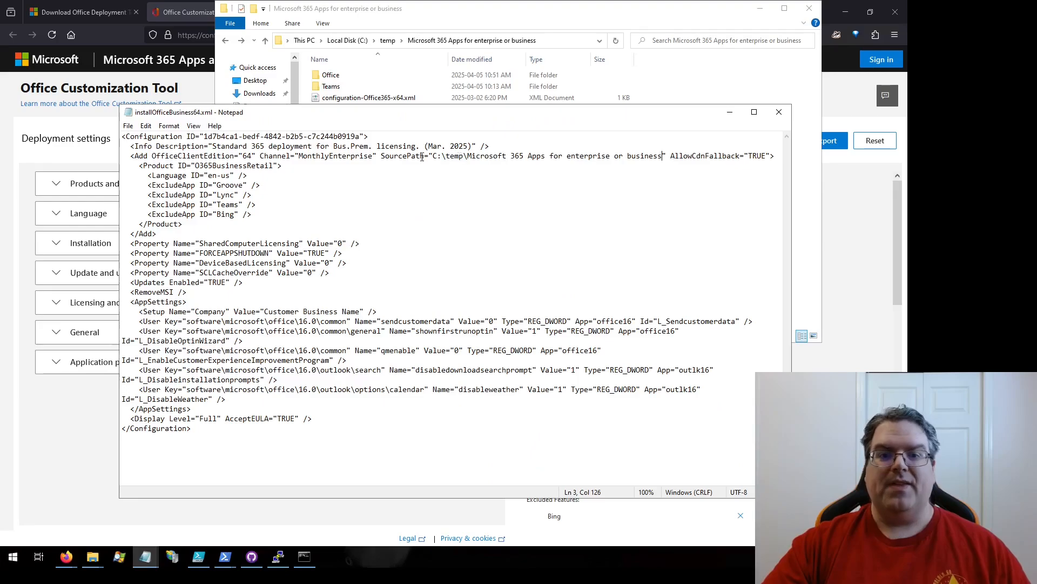
{"action": "left_click_drag", "start_coordinate": [381, 156], "coordinate": [666, 151]}
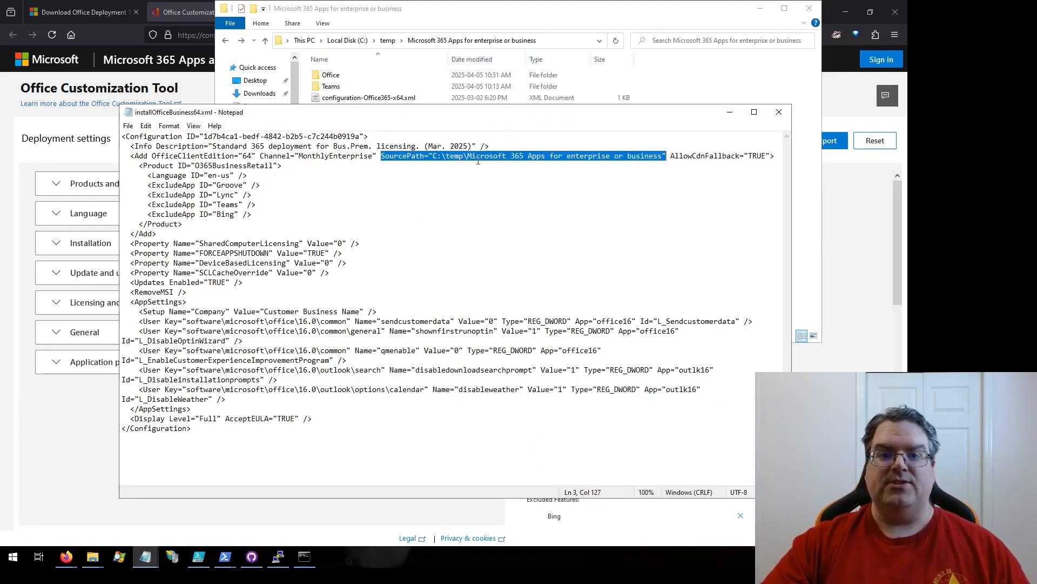
Switch to the Office Customization Tool and set the office suite to Office LTSC Standard 2021 - Volume License
{"action": "left_click", "coordinate": [501, 157]}
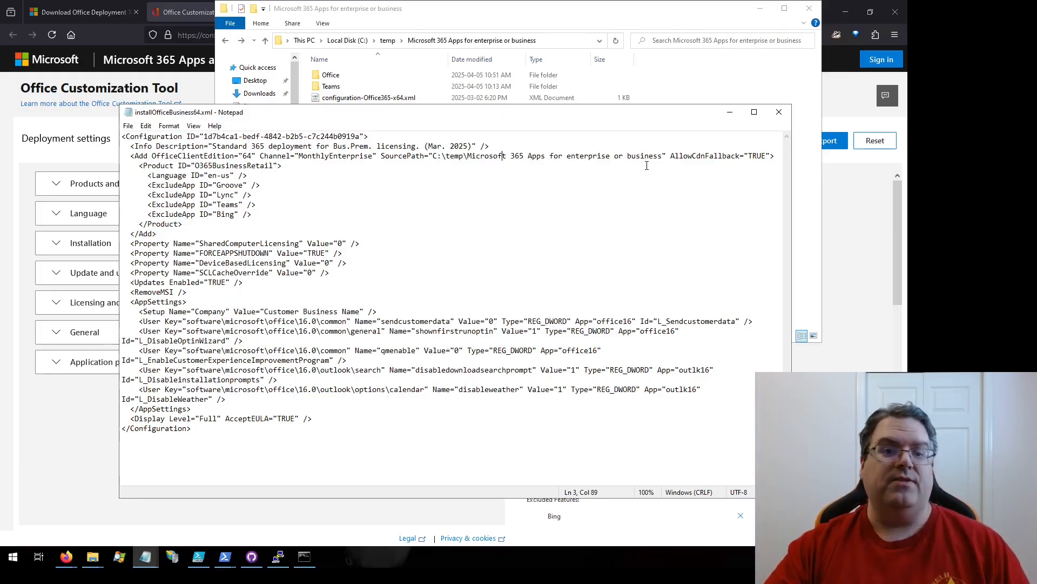
{"action": "left_click", "coordinate": [19, 221]}
{"action": "left_click", "coordinate": [59, 186]}
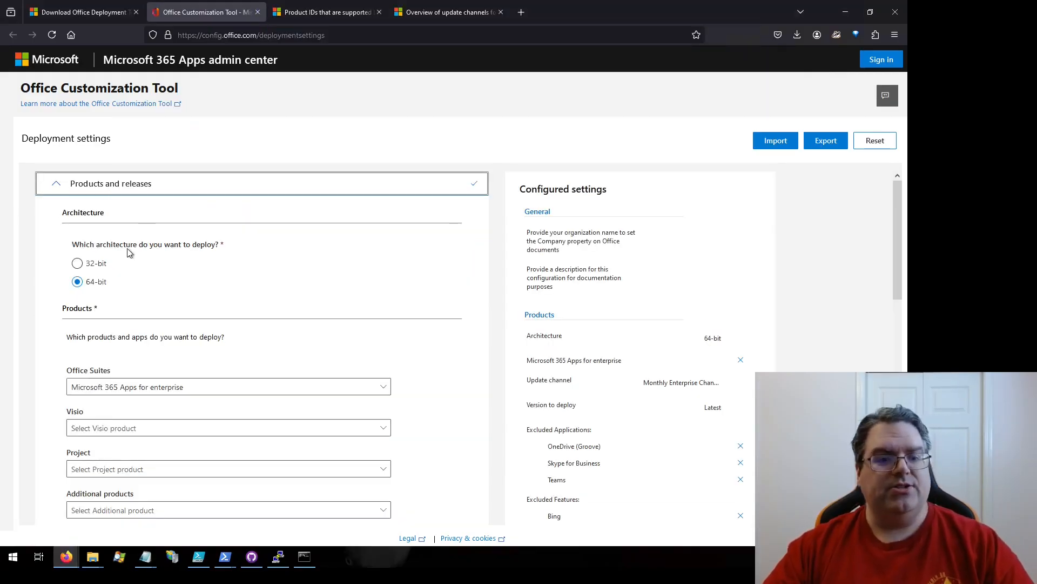
{"action": "scroll", "coordinate": [130, 250], "scroll_direction": "down", "scroll_amount": 3}
{"action": "left_click", "coordinate": [176, 222]}
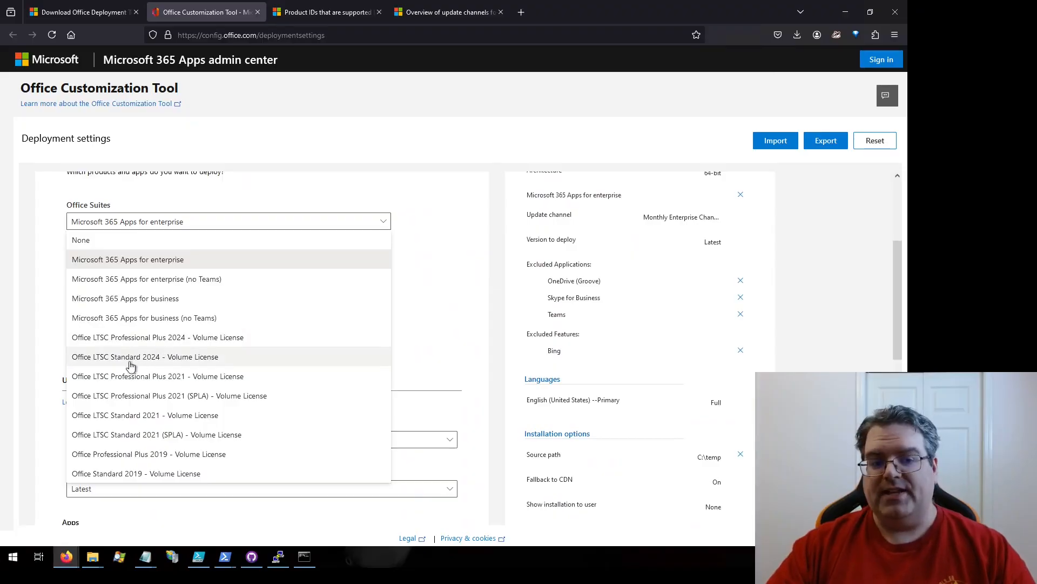
{"action": "left_click", "coordinate": [179, 416]}
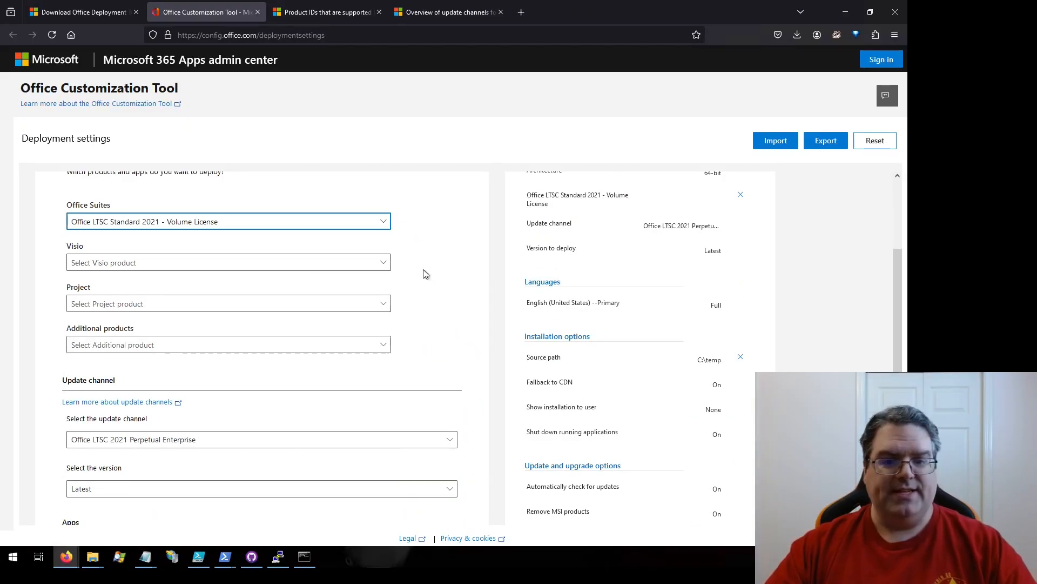
Set the update channel to Office LTSC 2021 Perpetual Enterprise
{"action": "left_click", "coordinate": [432, 273]}
{"action": "scroll", "coordinate": [430, 273], "scroll_direction": "down", "scroll_amount": 2}
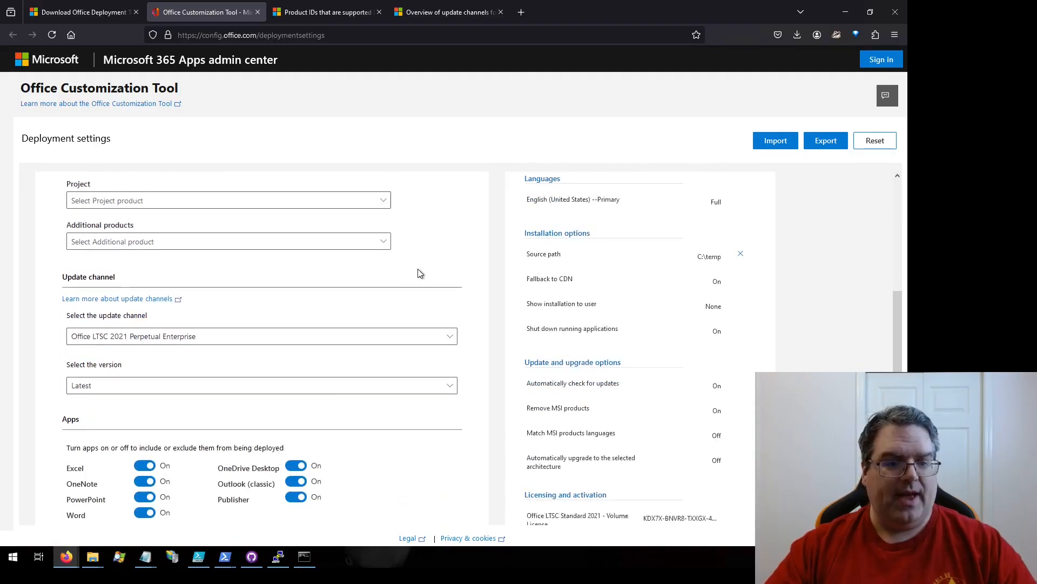
{"action": "left_click", "coordinate": [449, 330]}
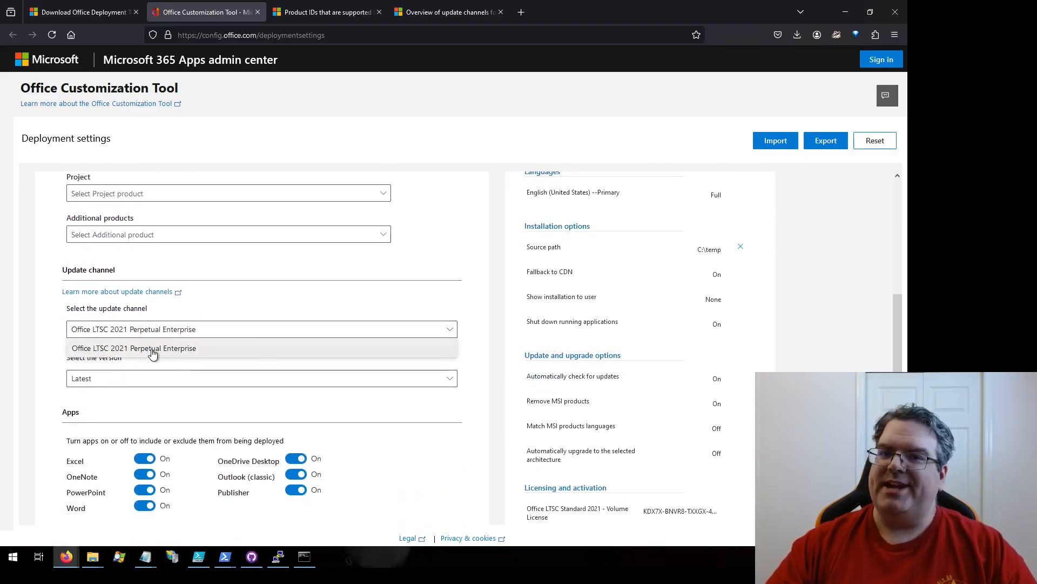
{"action": "left_click", "coordinate": [176, 352]}
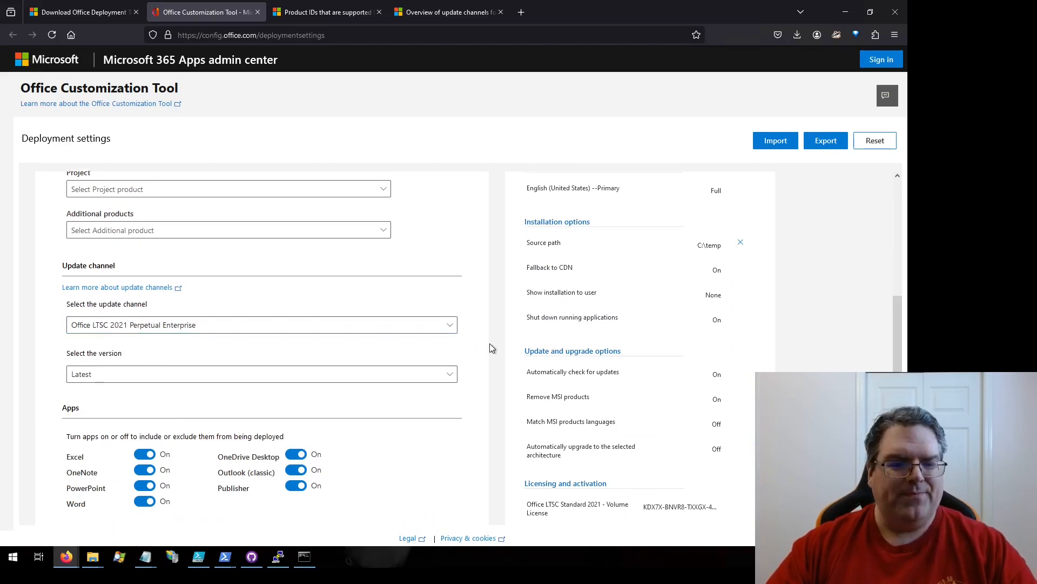
Switch the Office LTSC Standard 2021 product key type to MAK without entering a key, and collapse the licensing and activation settings
{"action": "scroll", "coordinate": [490, 347], "scroll_direction": "down", "scroll_amount": 4}
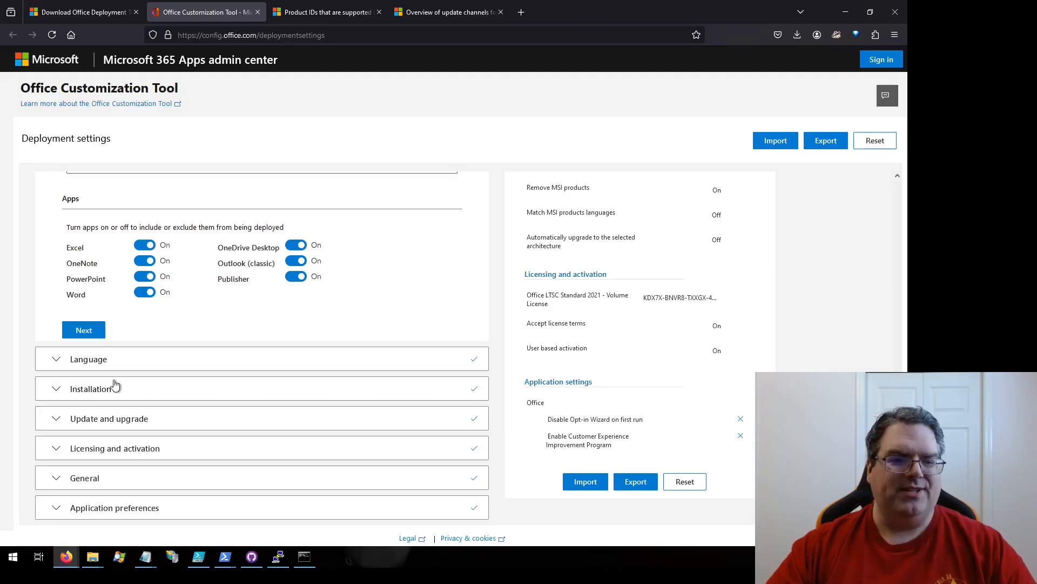
{"action": "left_click", "coordinate": [63, 456]}
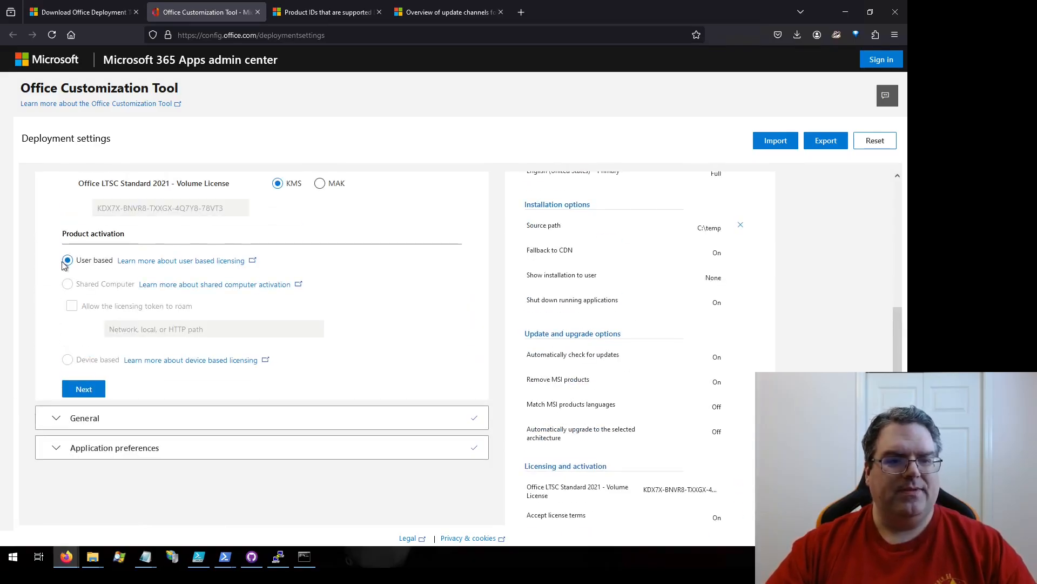
{"action": "scroll", "coordinate": [138, 363], "scroll_direction": "up", "scroll_amount": 3}
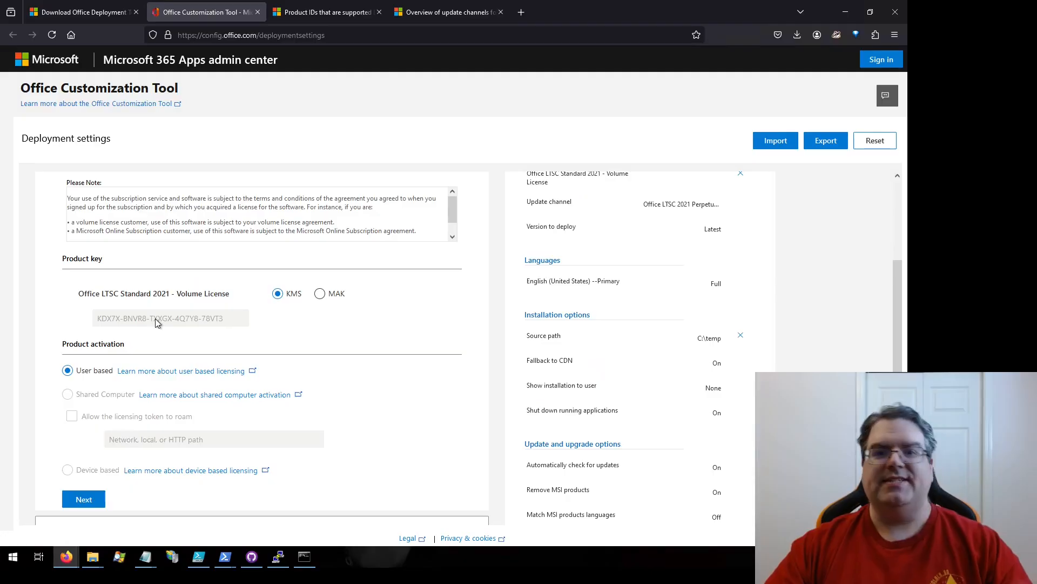
{"action": "left_click", "coordinate": [320, 294]}
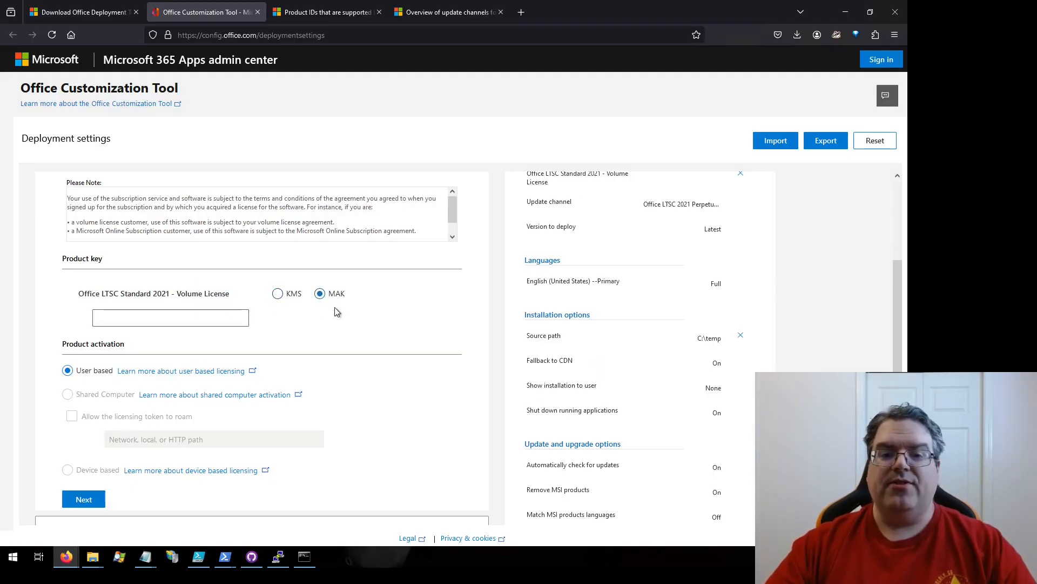
{"action": "left_click", "coordinate": [211, 324]}
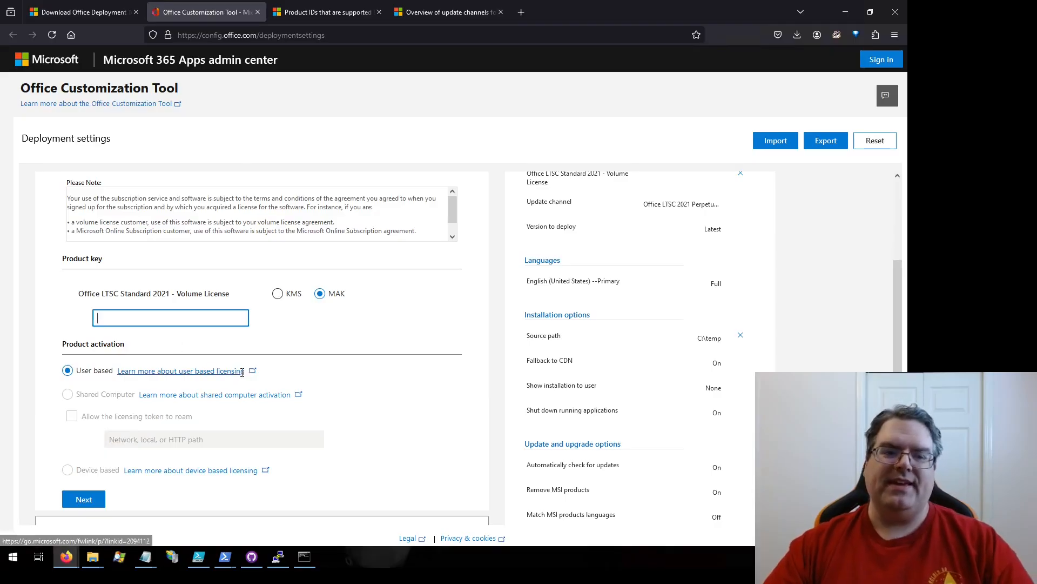
{"action": "scroll", "coordinate": [239, 379], "scroll_direction": "up", "scroll_amount": 2}
{"action": "scroll", "coordinate": [235, 400], "scroll_direction": "down", "scroll_amount": 1}
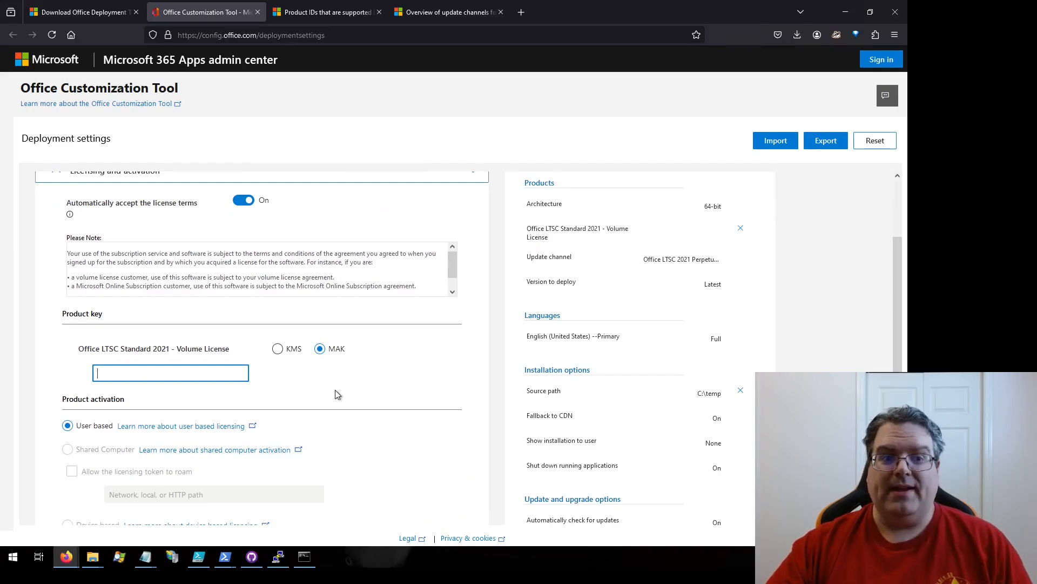
{"action": "scroll", "coordinate": [335, 395], "scroll_direction": "up", "scroll_amount": 3}
{"action": "left_click", "coordinate": [56, 303]}
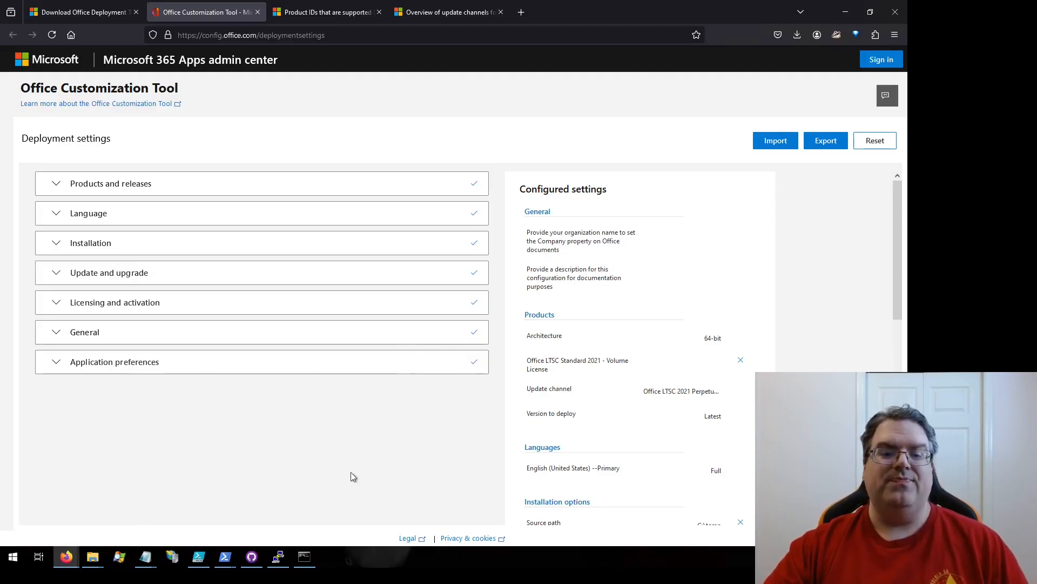
Check the pending setup command in Command Prompt and bring the Microsoft 365 Apps for enterprise or business folder forward in File Explorer
{"action": "left_click", "coordinate": [305, 557]}
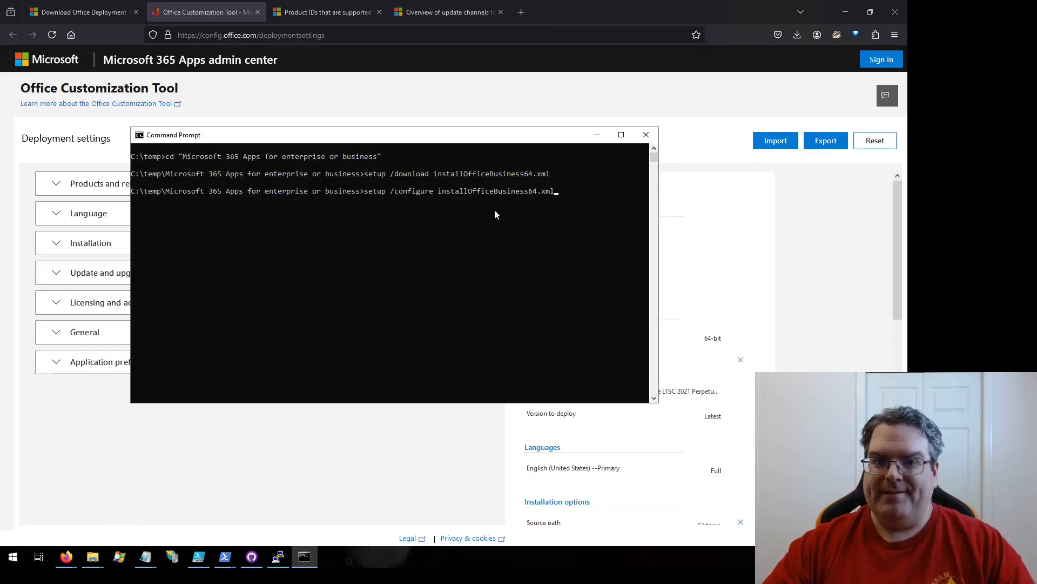
{"action": "left_click", "coordinate": [92, 556]}
{"action": "left_click", "coordinate": [612, 493]}
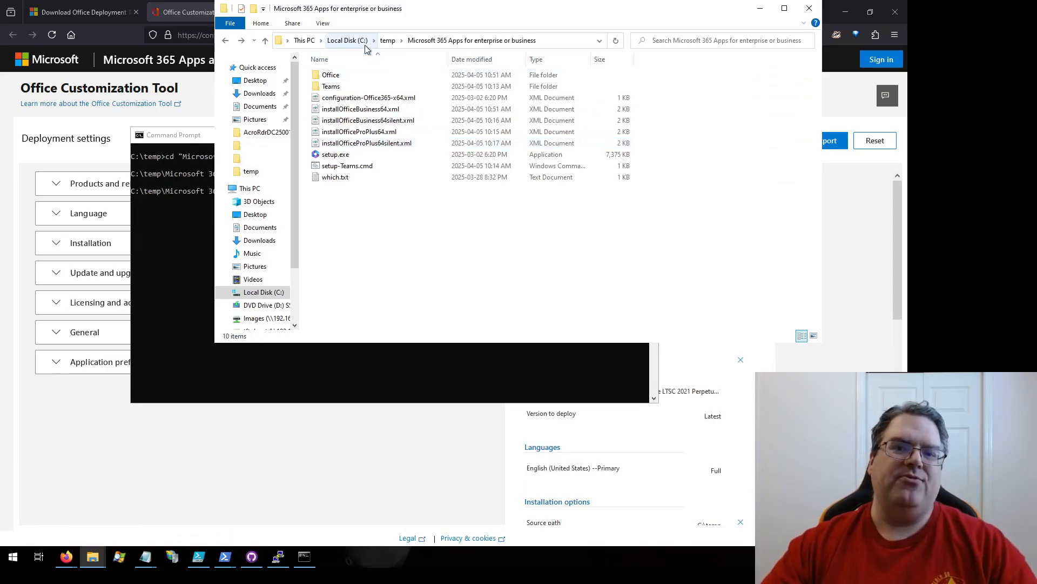
Undo the SourcePath edit in installOfficeBusiness64.xml in Notepad and minimize the file's window
{"action": "mouse_move", "coordinate": [145, 557]}
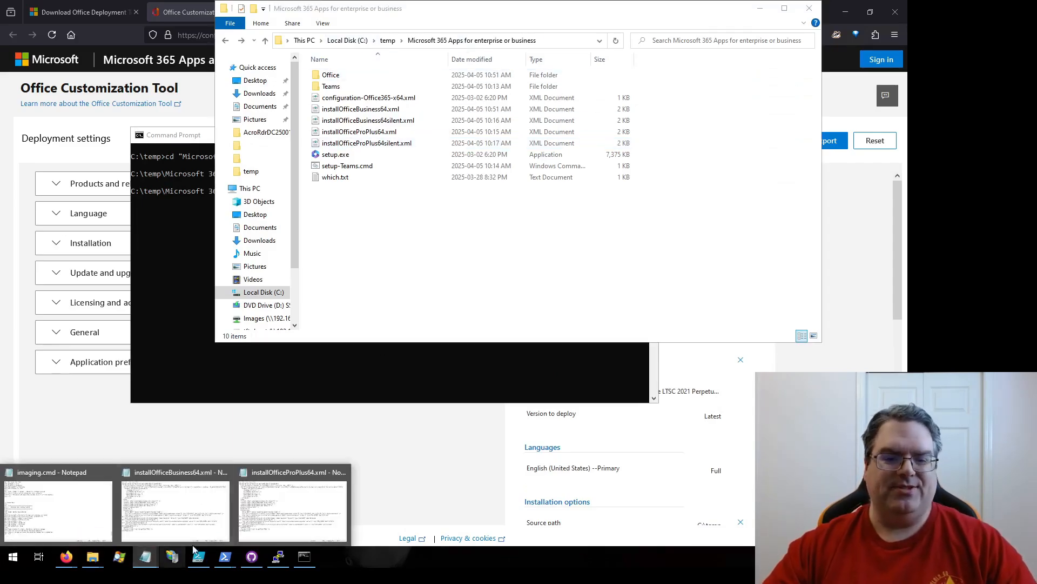
{"action": "left_click", "coordinate": [195, 519]}
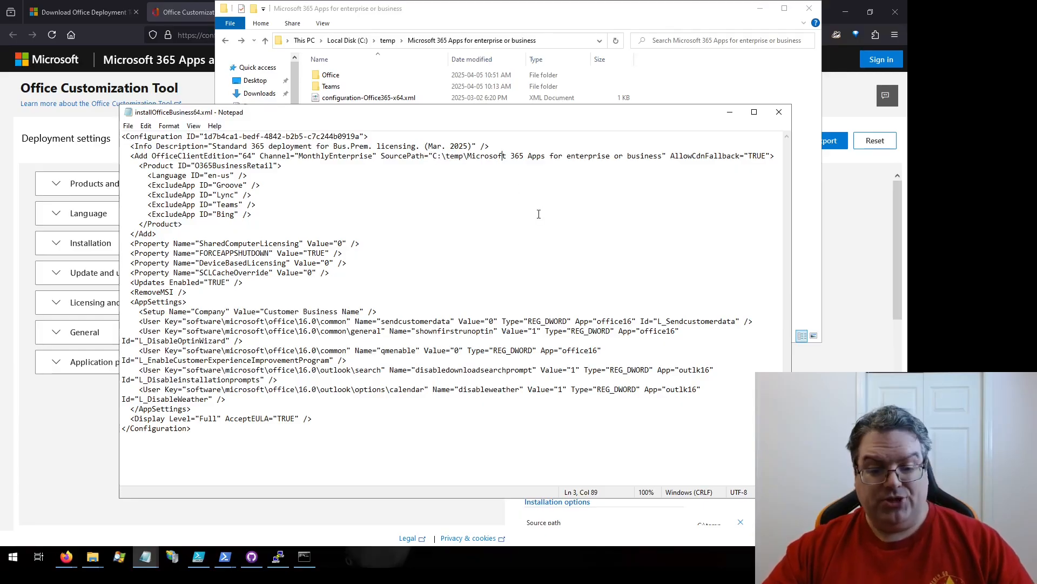
{"action": "key", "text": "ctrl+z"}
{"action": "left_click", "coordinate": [514, 174]}
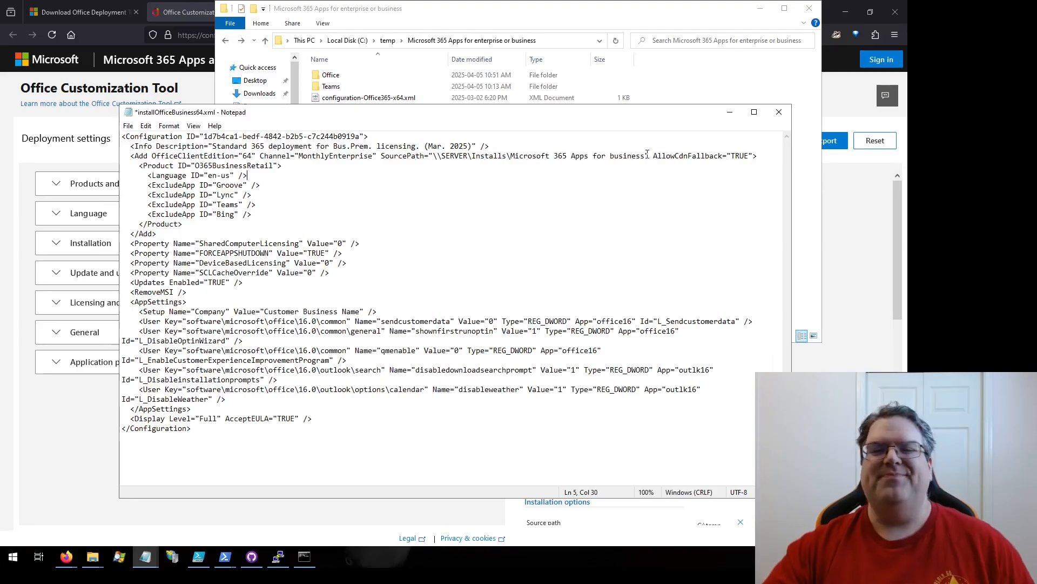
{"action": "left_click", "coordinate": [730, 111]}
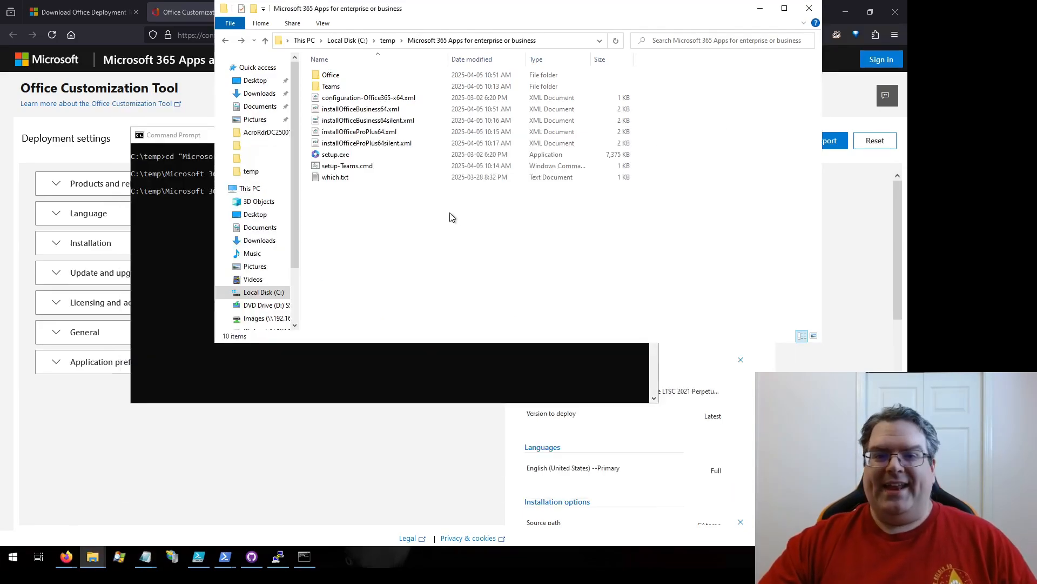
Look at the installer files in the Teams folder and review the bootstrapper command in setup-Teams.cmd in Notepad
{"action": "double_click", "coordinate": [333, 88]}
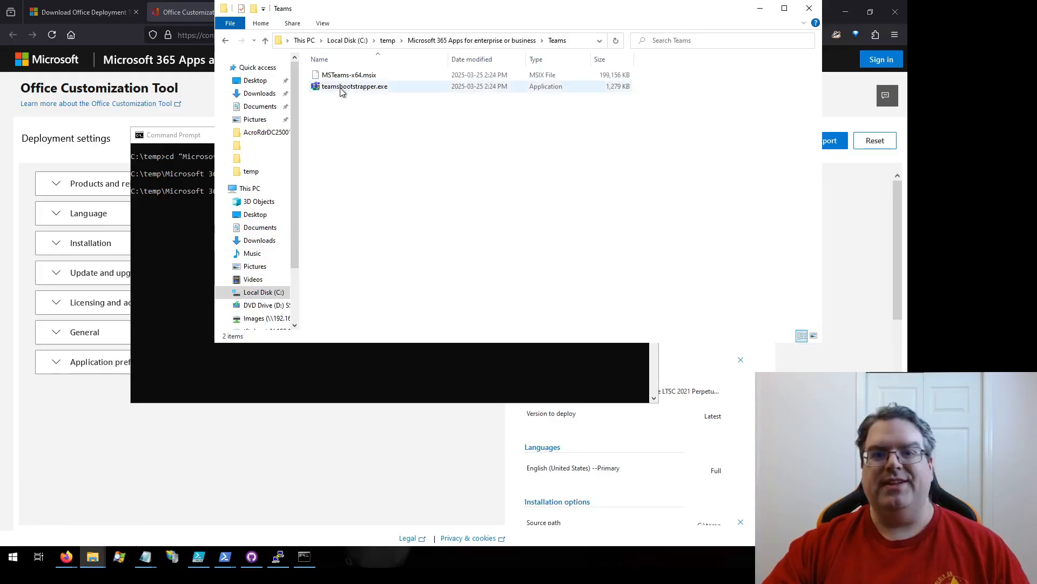
{"action": "left_click", "coordinate": [225, 40]}
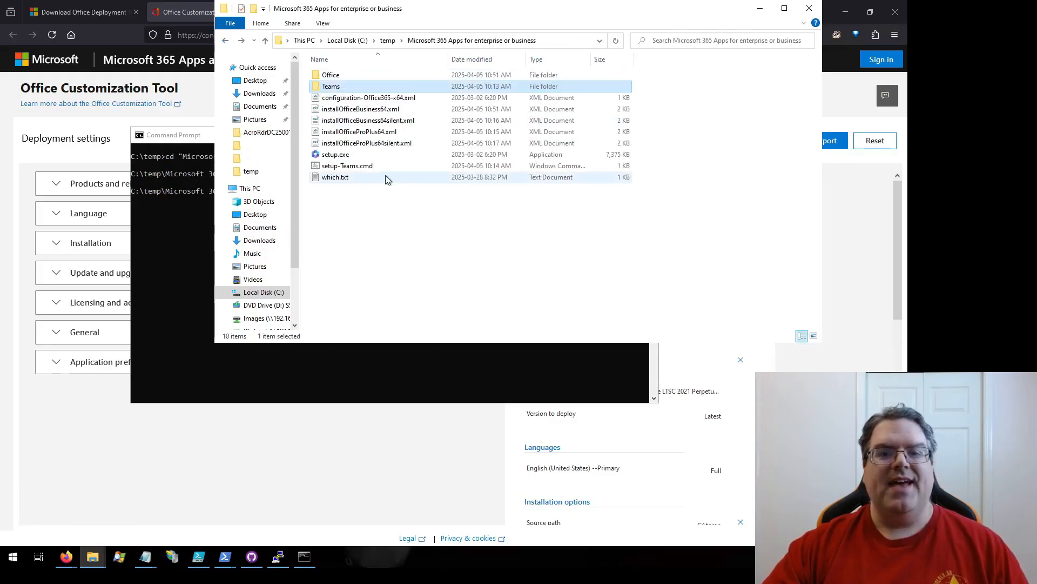
{"action": "right_click", "coordinate": [343, 166]}
{"action": "left_click", "coordinate": [411, 184]}
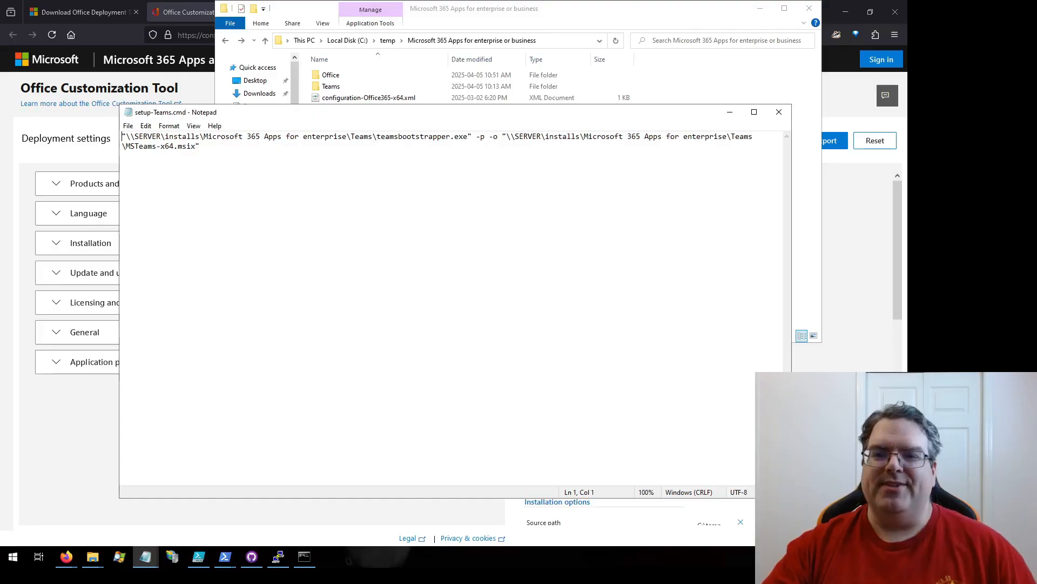
{"action": "left_click", "coordinate": [779, 112]}
{"action": "left_click", "coordinate": [401, 246]}
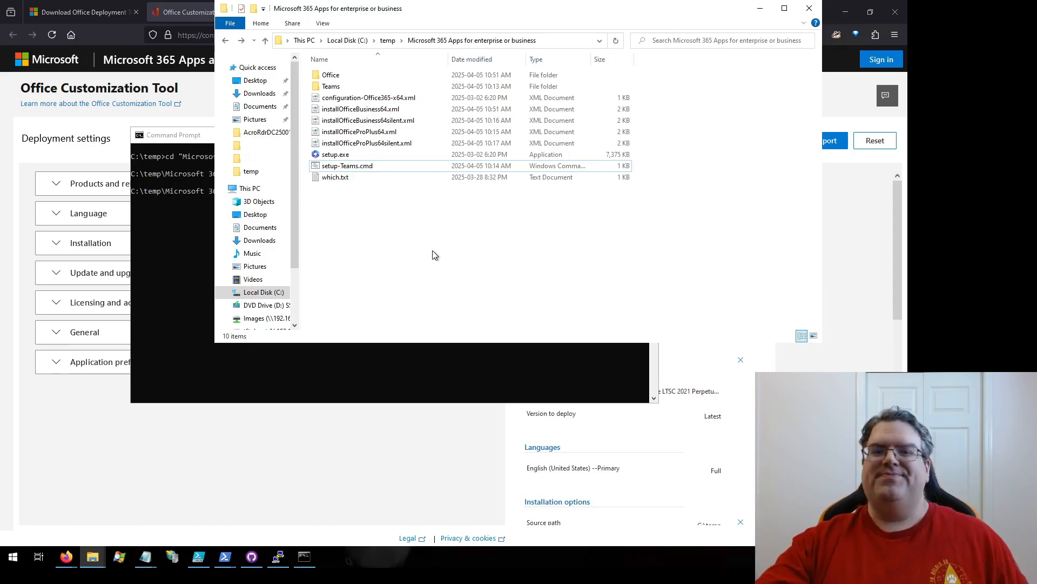
Close File Explorer and minimize Command Prompt to return to the Office Customization Tool in the browser
{"action": "left_click", "coordinate": [809, 8]}
{"action": "left_click", "coordinate": [597, 135]}
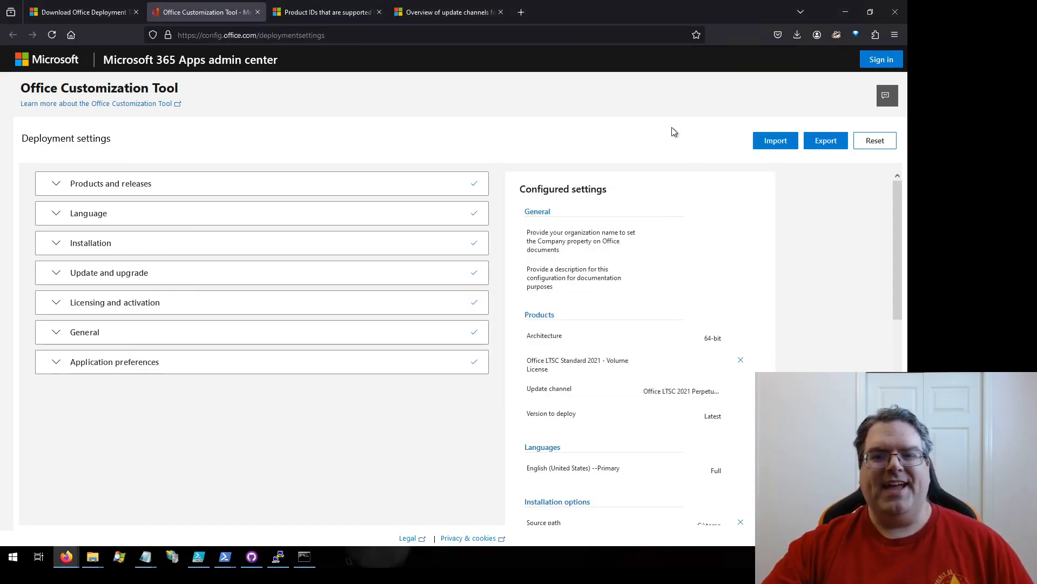